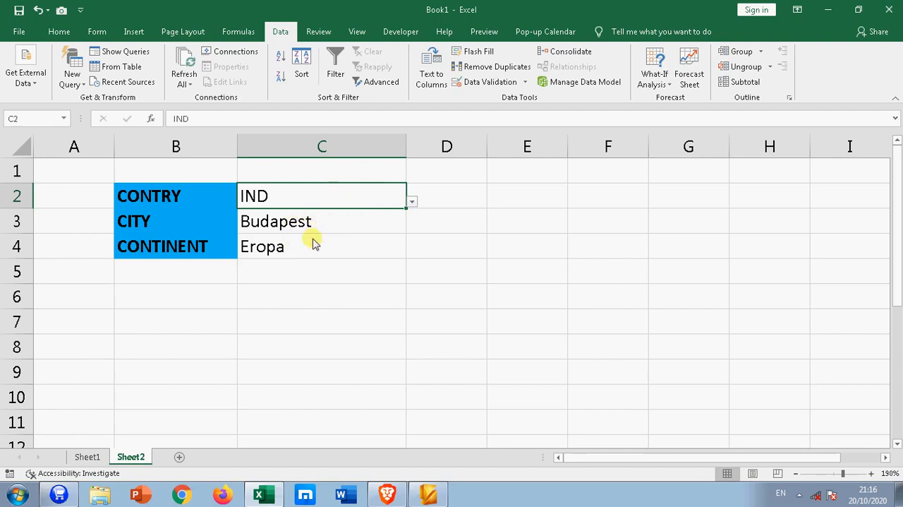
# Enter AMER as the country in C2 of Sheet2 and view the matching countries offered in its list
pyautogui.click(314, 269)
pyautogui.click(315, 201)
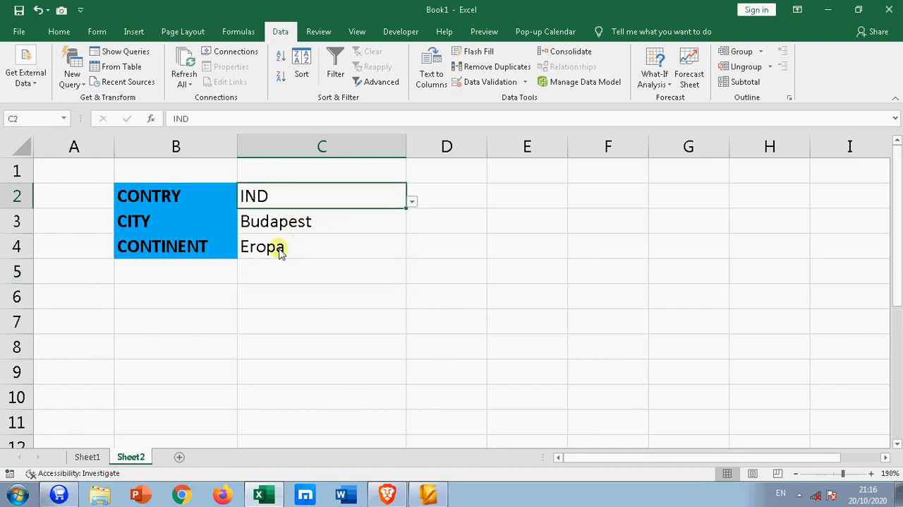
pyautogui.write('AMER')
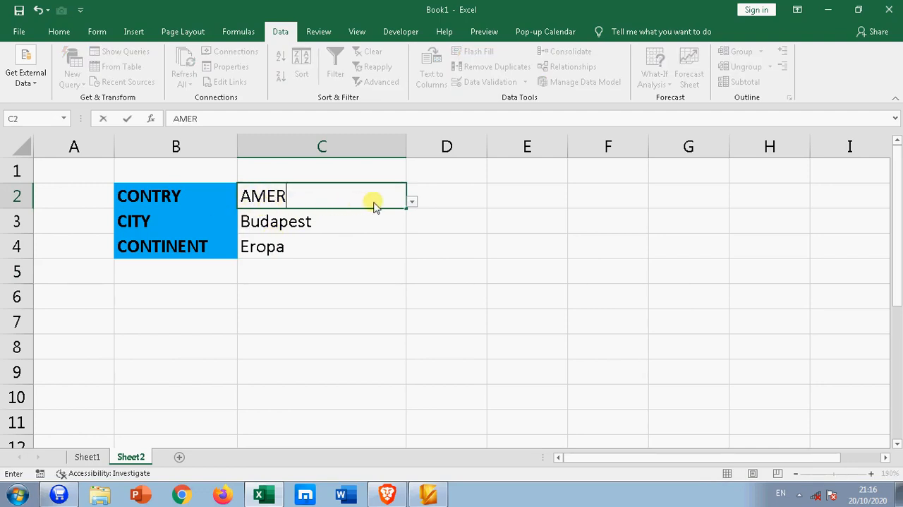
pyautogui.click(412, 202)
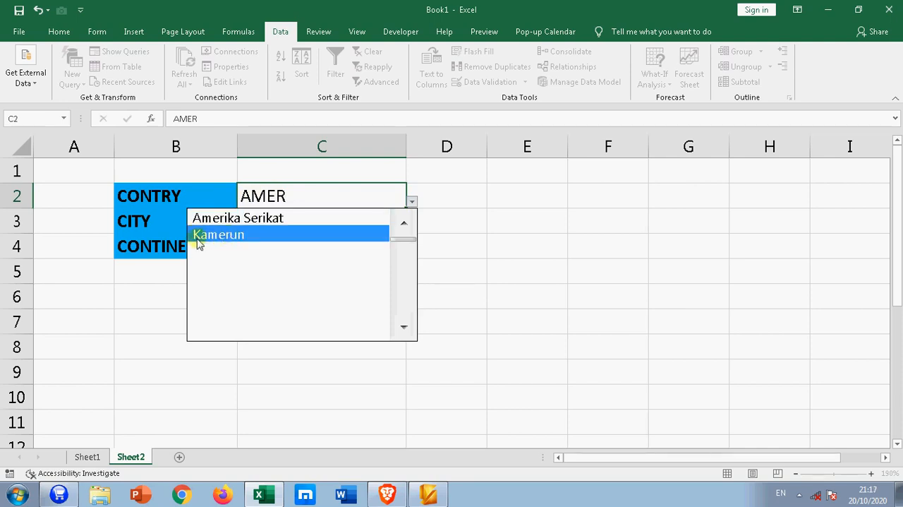
pyautogui.click(319, 195)
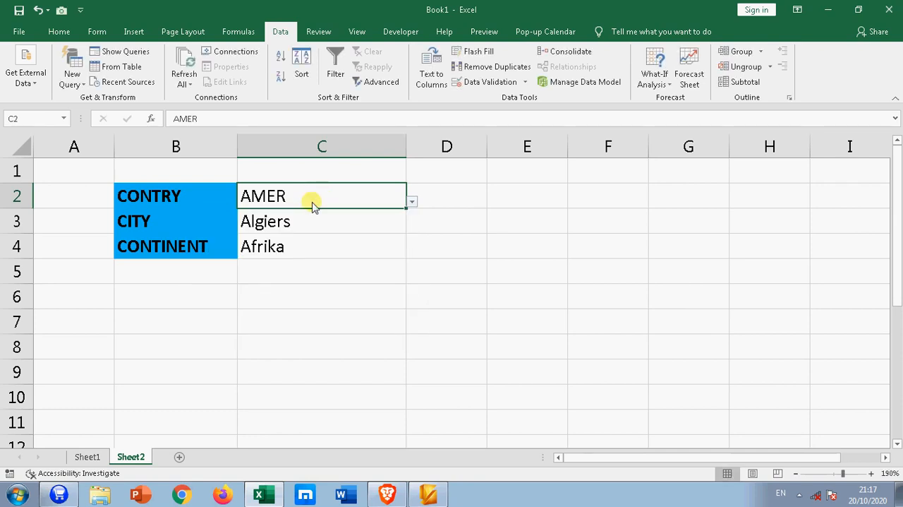
# Enter IND in the country cell C2 and choose India from its list of matches
pyautogui.write('IND')
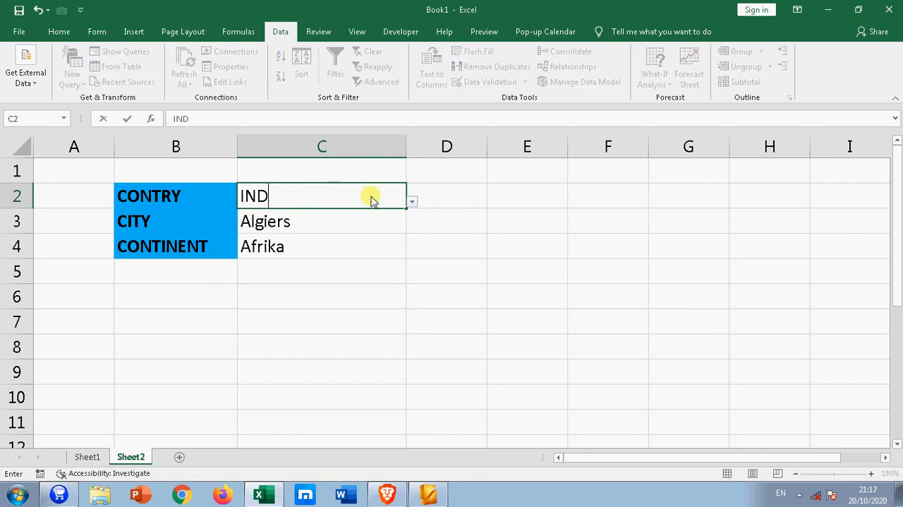
pyautogui.click(411, 202)
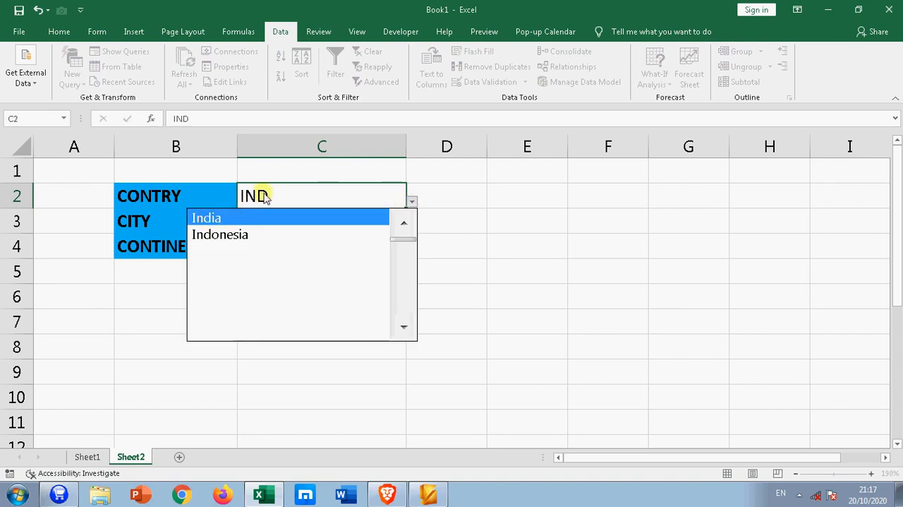
pyautogui.click(212, 218)
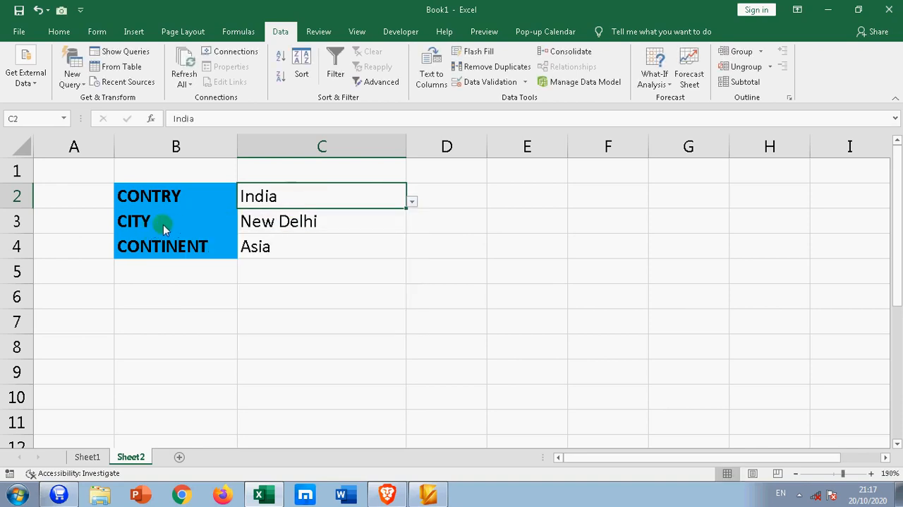
# Examine the formulas for city in C3 and continent in C4 on Sheet2, and the search cell F2 on Sheet1
pyautogui.click(266, 227)
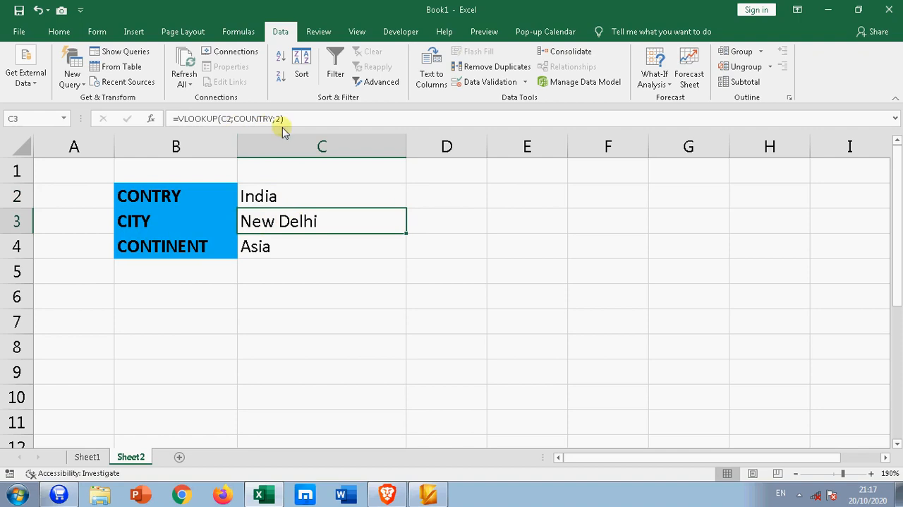
pyautogui.click(250, 253)
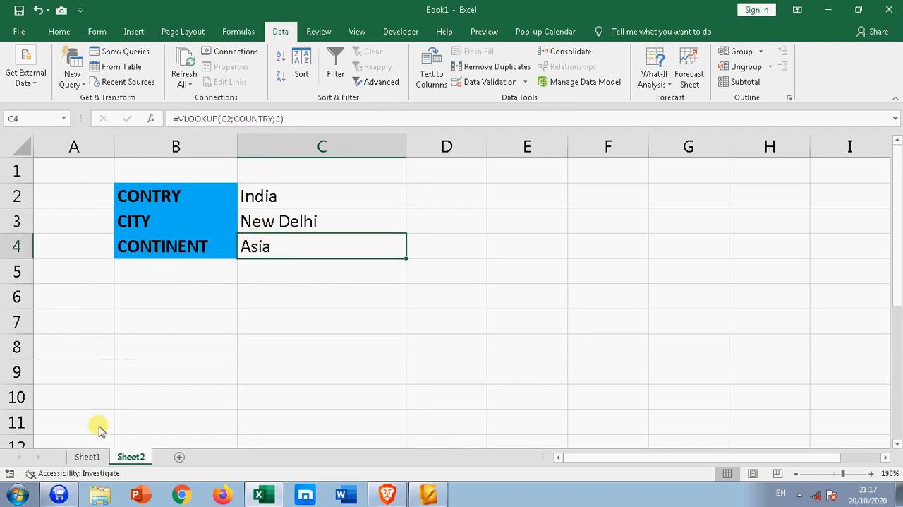
pyautogui.click(88, 456)
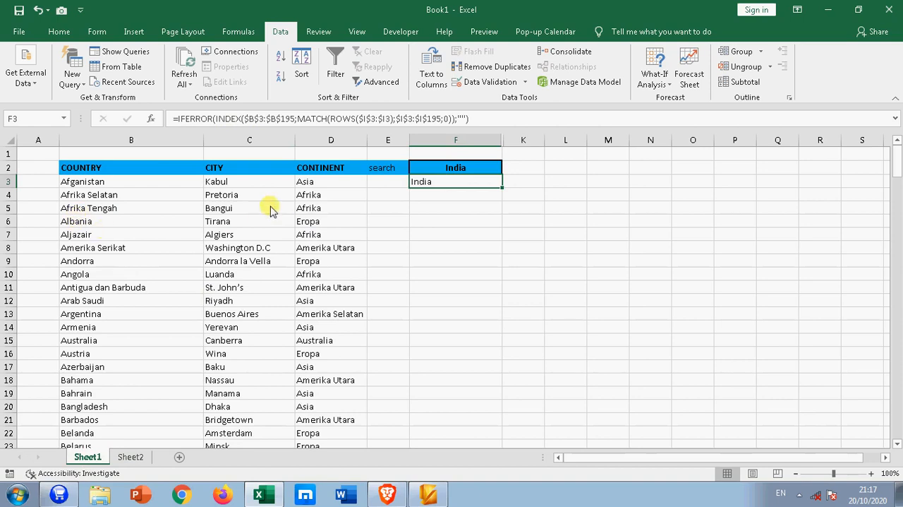
pyautogui.click(485, 247)
pyautogui.click(458, 173)
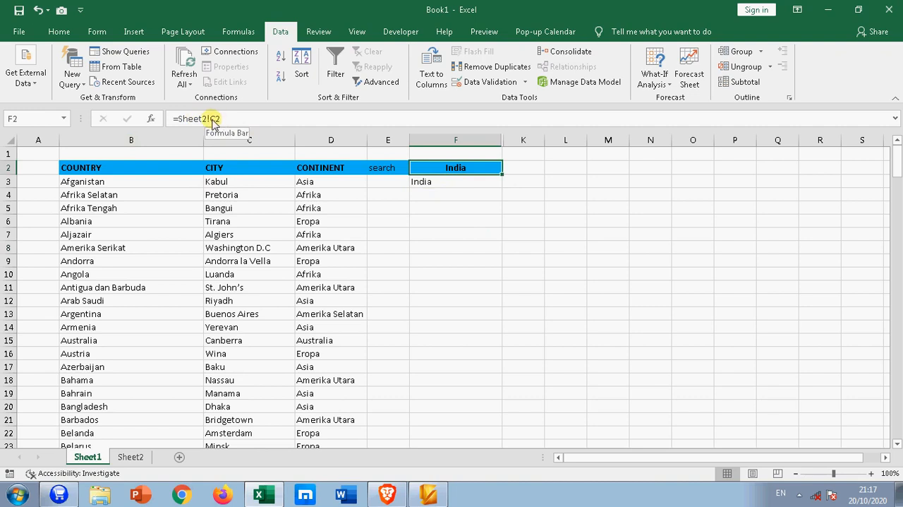
# Replace the country in C2 of Sheet2 with IND
pyautogui.click(130, 457)
pyautogui.click(277, 197)
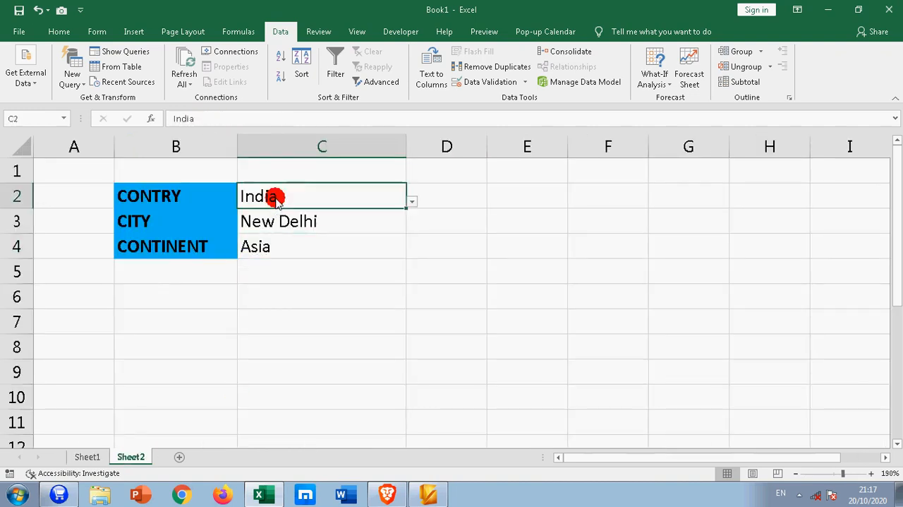
pyautogui.write('A')
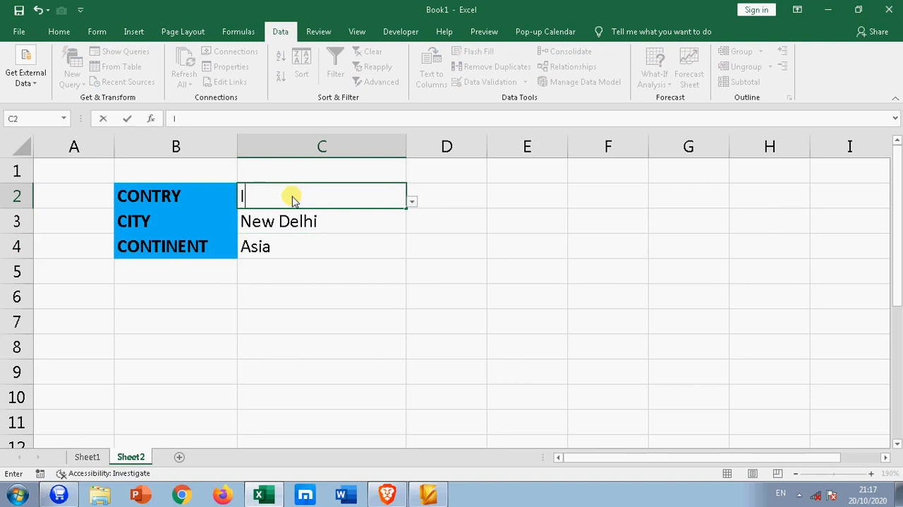
pyautogui.write('ND')
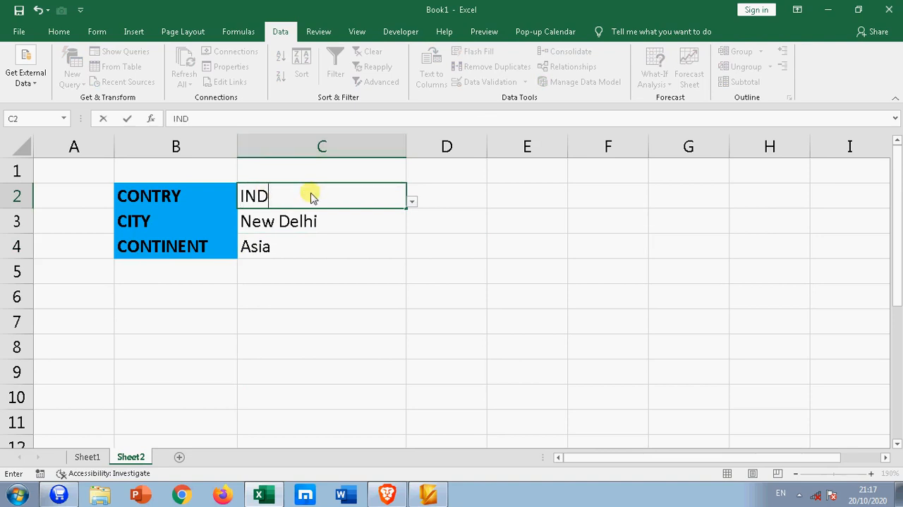
# Compare the lookup cells on Sheet2 with the list of matching countries in column F of Sheet1
pyautogui.click(86, 457)
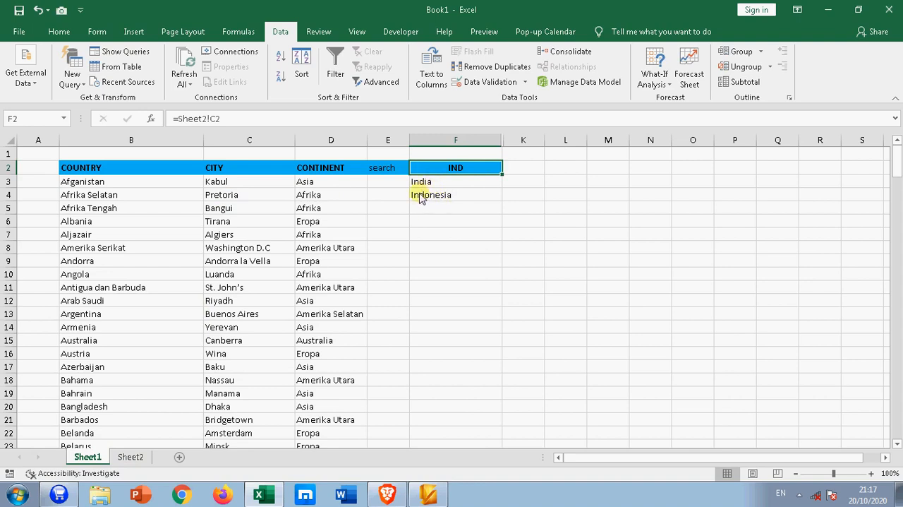
pyautogui.click(132, 457)
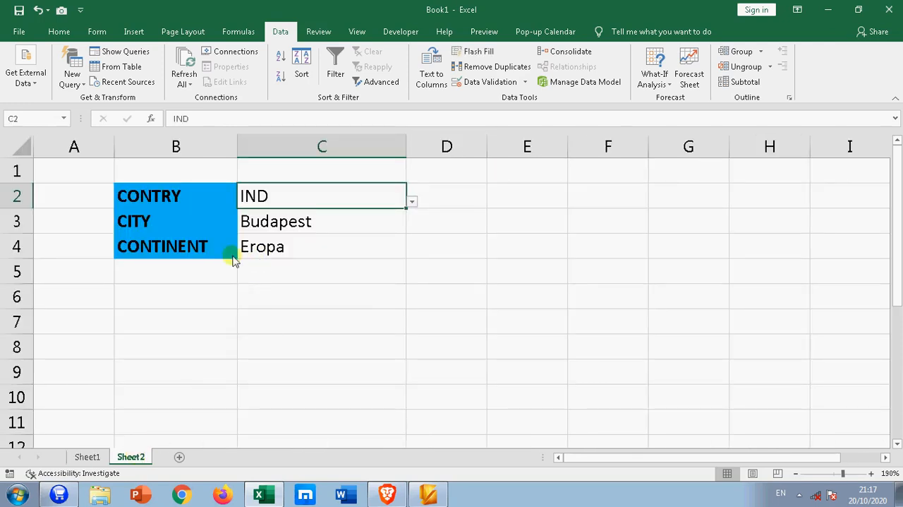
pyautogui.click(88, 457)
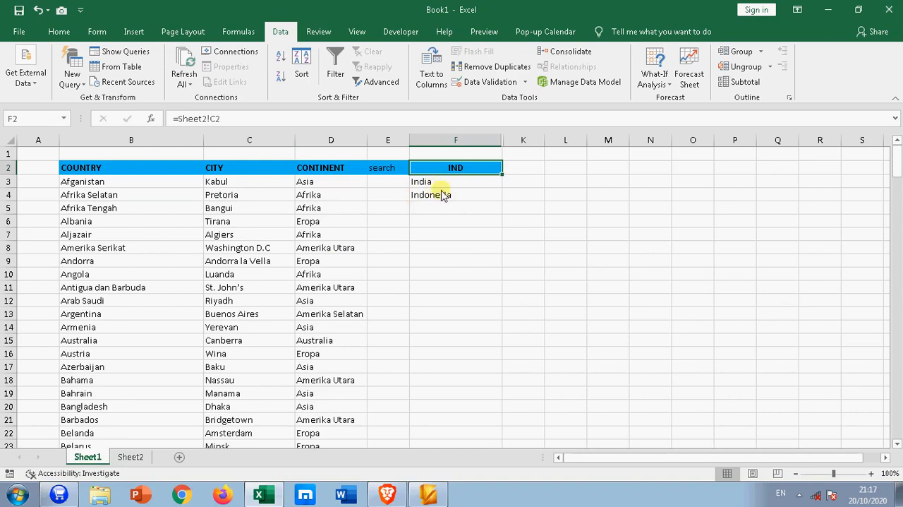
pyautogui.moveTo(426, 187); pyautogui.dragTo(439, 203)
pyautogui.click(439, 246)
pyautogui.click(446, 245)
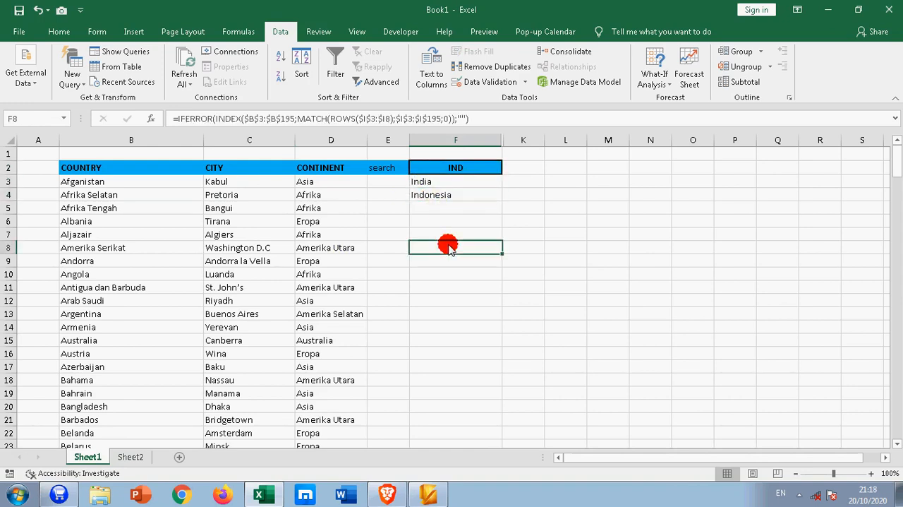
# Unhide the hidden helper columns between F and K on Sheet1
pyautogui.moveTo(495, 139); pyautogui.dragTo(520, 139)
pyautogui.rightClick(516, 141)
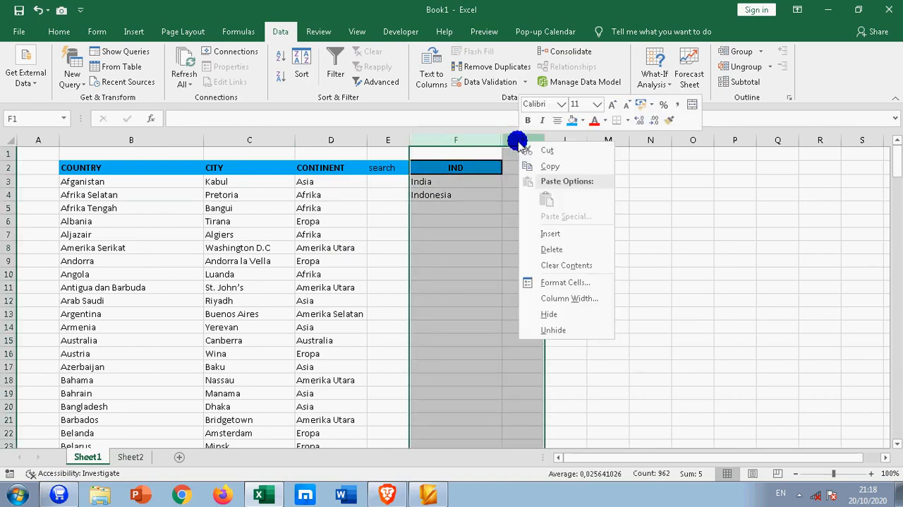
pyautogui.click(558, 329)
pyautogui.click(611, 259)
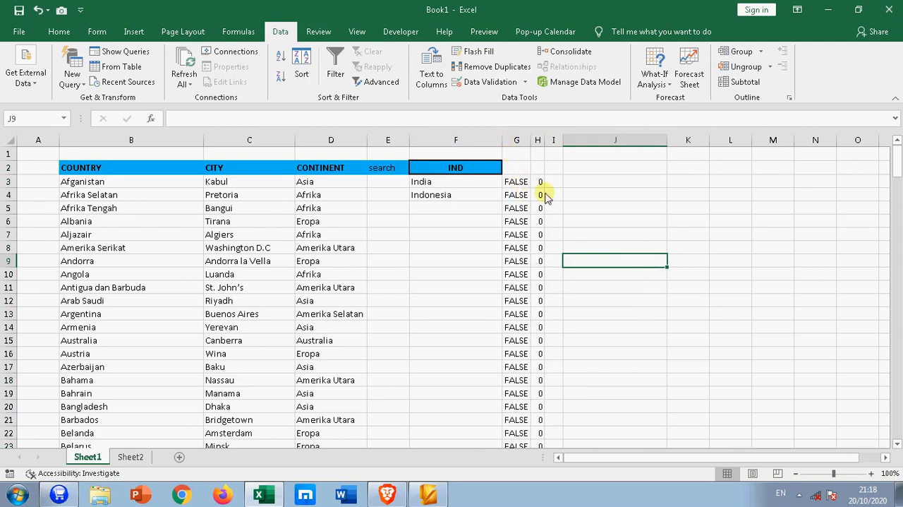
# Examine the helper values in columns G and H along the whole country list on Sheet1
pyautogui.scroll(-7, 545, 209)
pyautogui.scroll(-20, 547, 212)
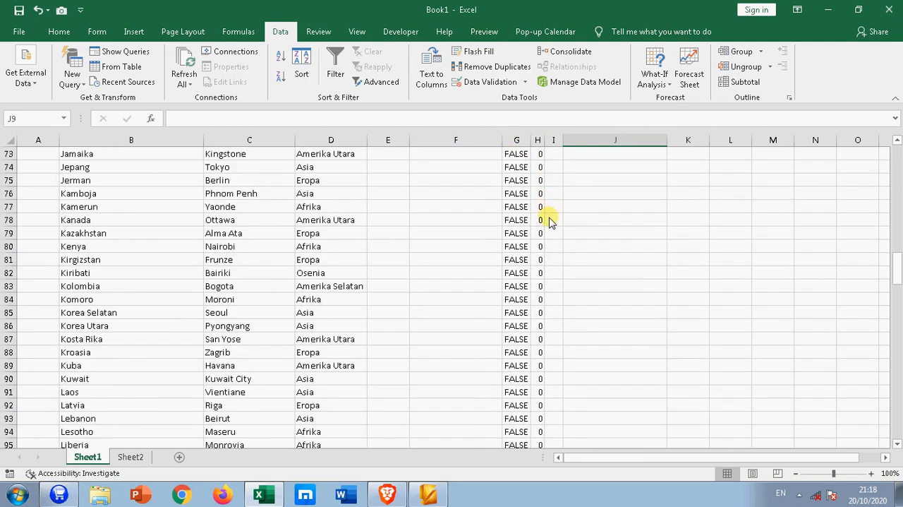
pyautogui.scroll(-20, 550, 220)
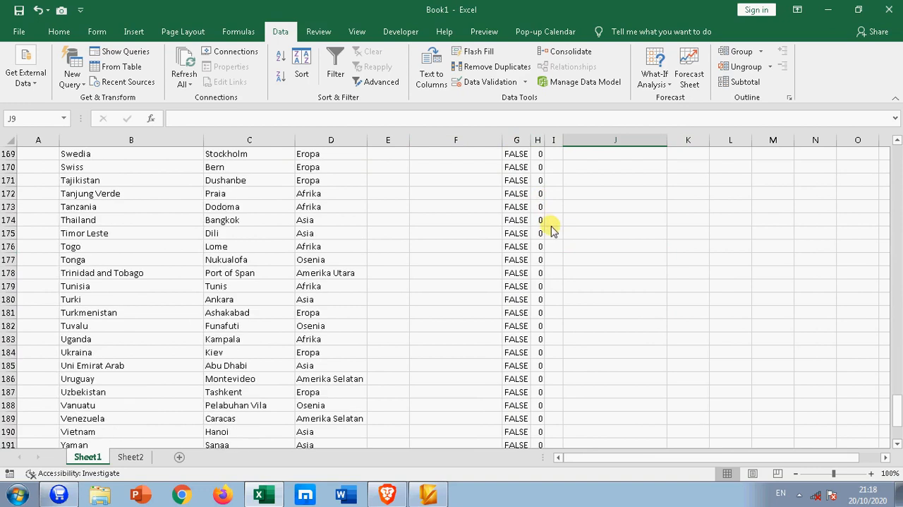
pyautogui.click(898, 399)
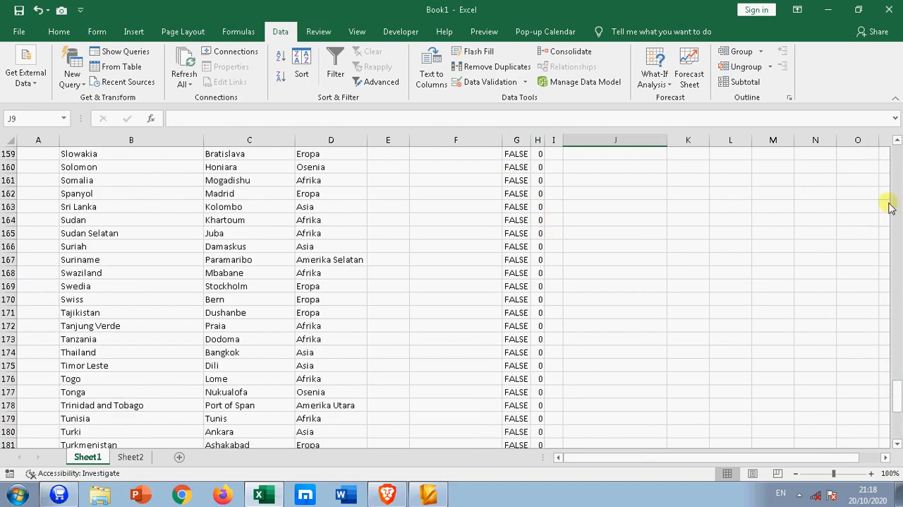
pyautogui.moveTo(896, 417); pyautogui.dragTo(893, 148)
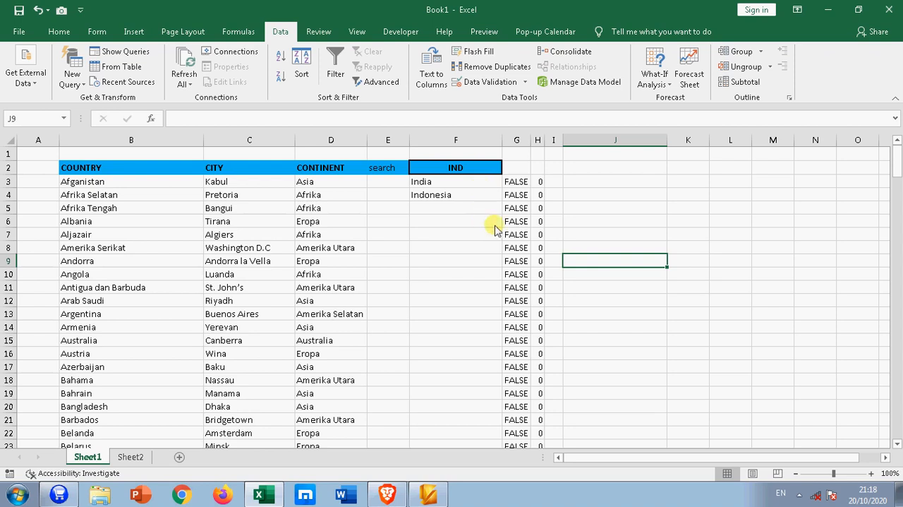
pyautogui.scroll(-2, 524, 289)
pyautogui.scroll(-4, 523, 289)
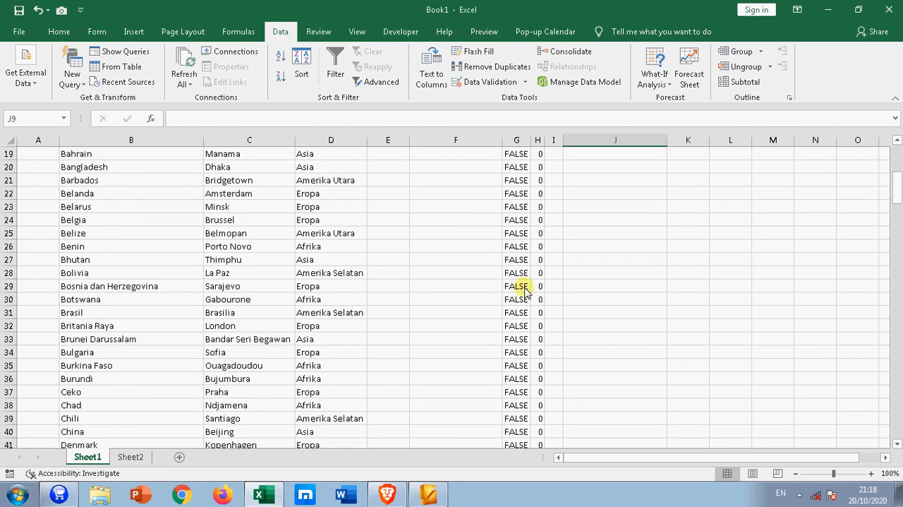
pyautogui.scroll(6, 522, 287)
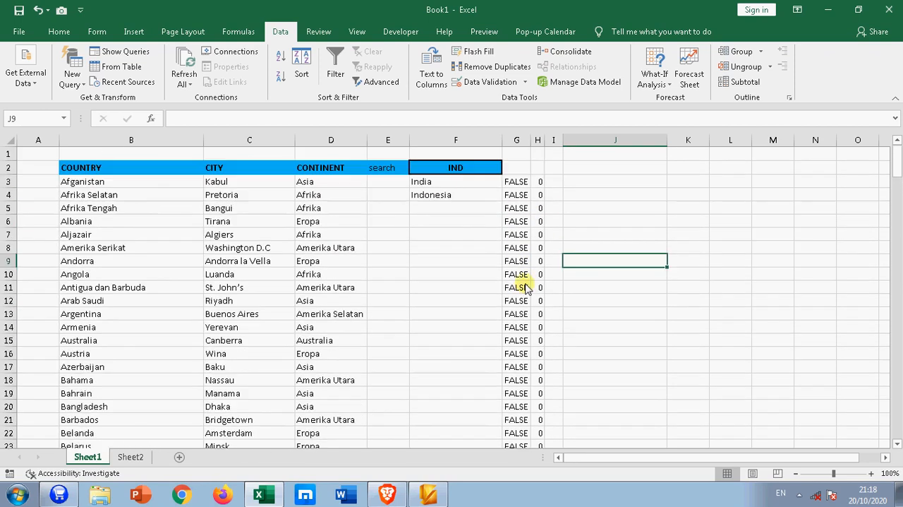
# Enter AMER as the country in C2 of Sheet2 and return to Sheet1
pyautogui.click(131, 456)
pyautogui.write('AMER')
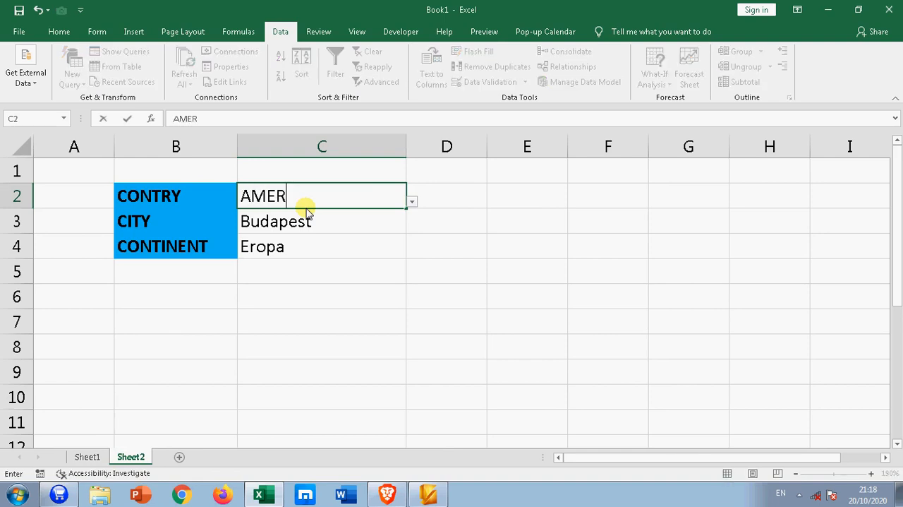
pyautogui.click(87, 456)
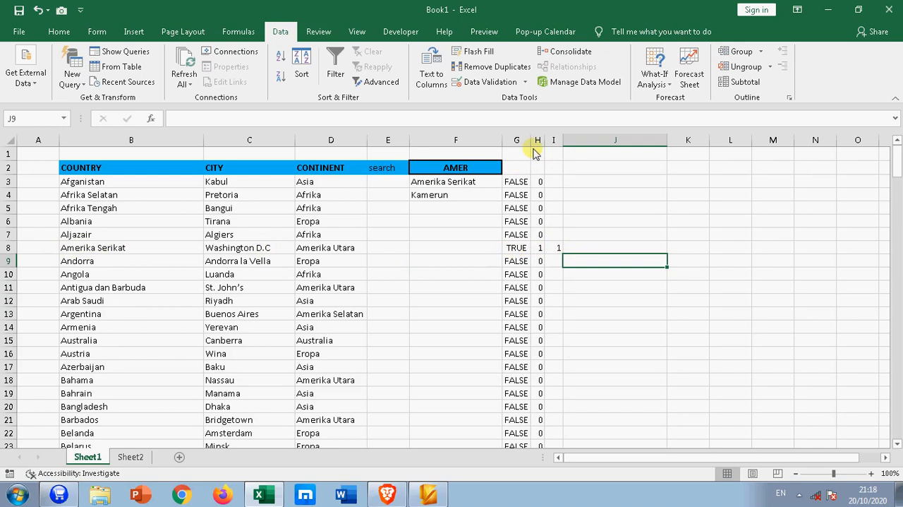
# Examine the formula in H8 and the flags further down column H
pyautogui.click(541, 248)
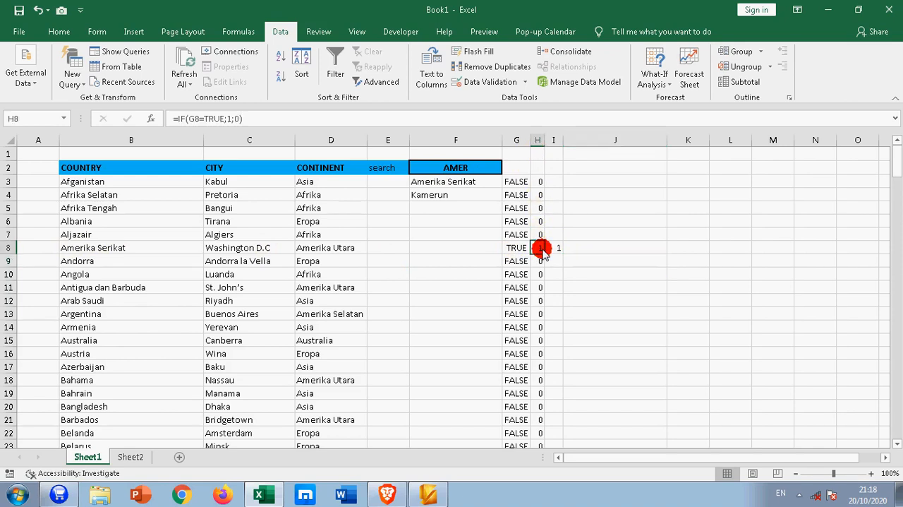
pyautogui.scroll(-8, 554, 276)
pyautogui.scroll(-16, 556, 304)
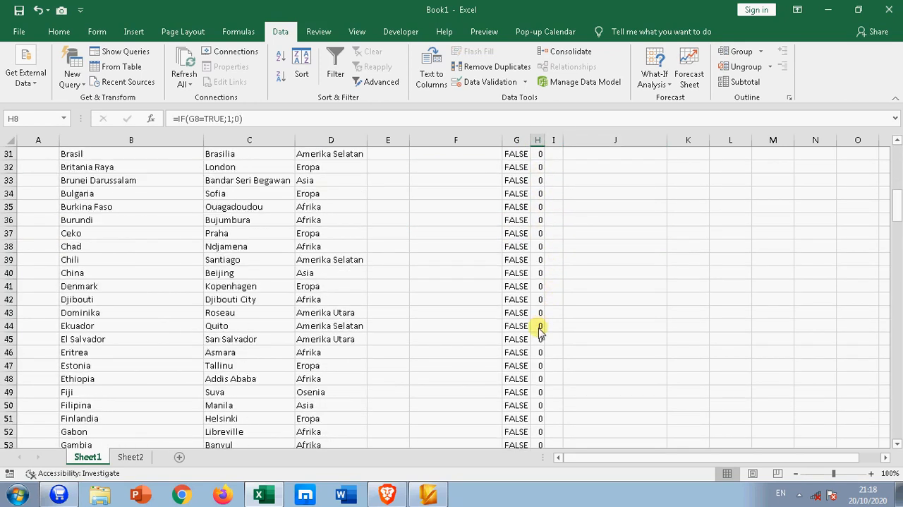
pyautogui.scroll(20, 541, 224)
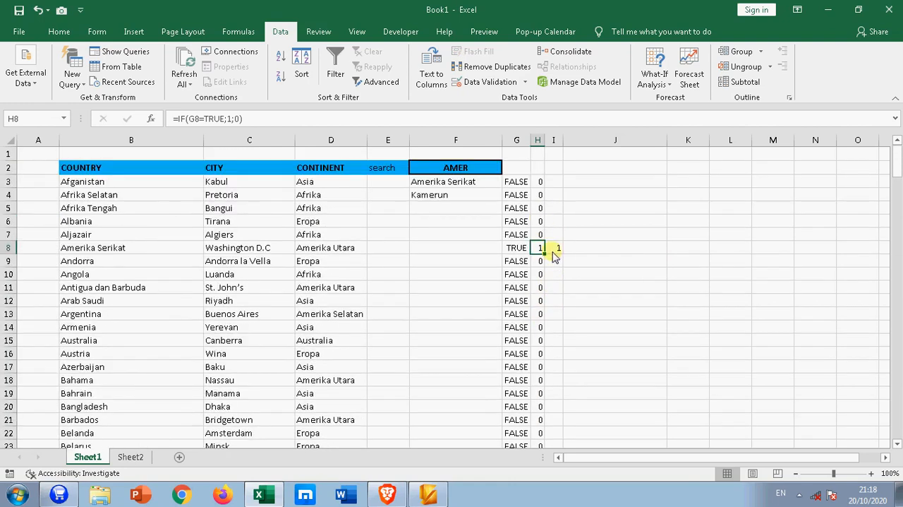
# Examine the counting formula in I8 and the match numbering further down column I
pyautogui.click(553, 247)
pyautogui.scroll(-15, 572, 297)
pyautogui.scroll(-7, 573, 335)
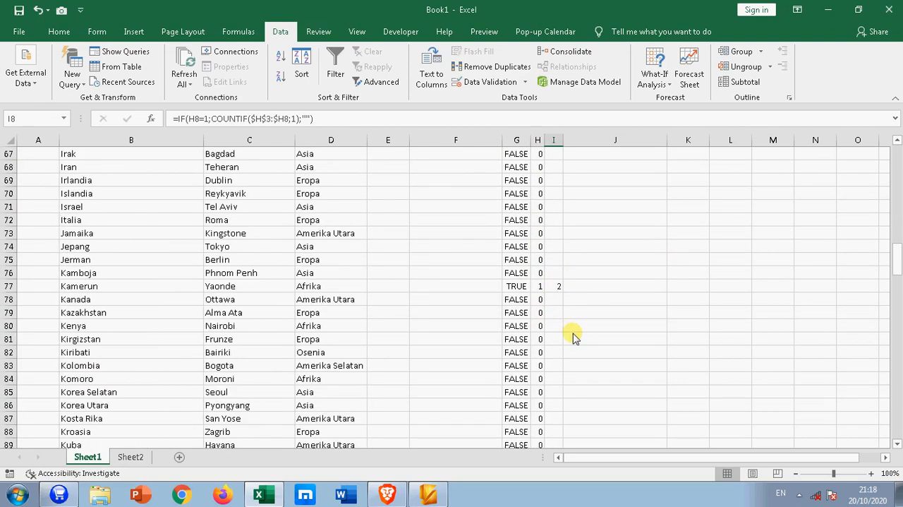
pyautogui.scroll(-9, 556, 293)
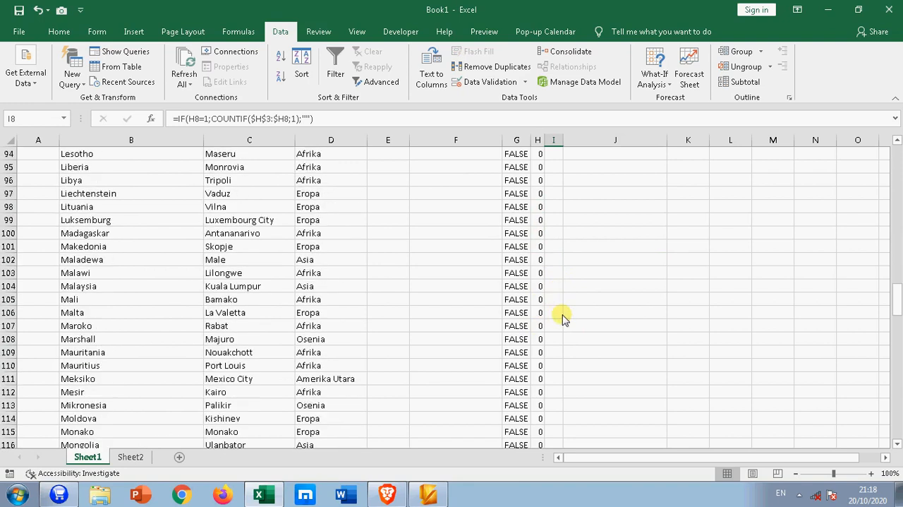
pyautogui.scroll(17, 557, 296)
pyautogui.scroll(14, 557, 297)
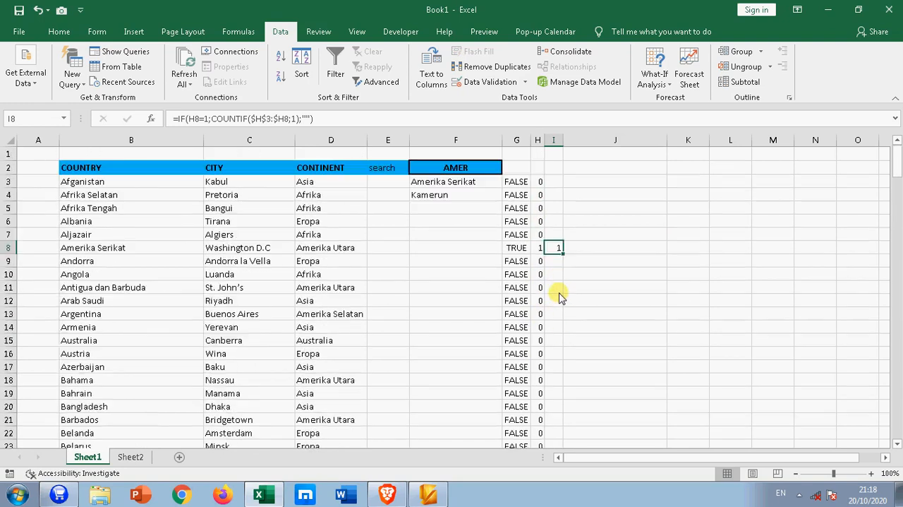
pyautogui.click(326, 261)
pyautogui.click(376, 263)
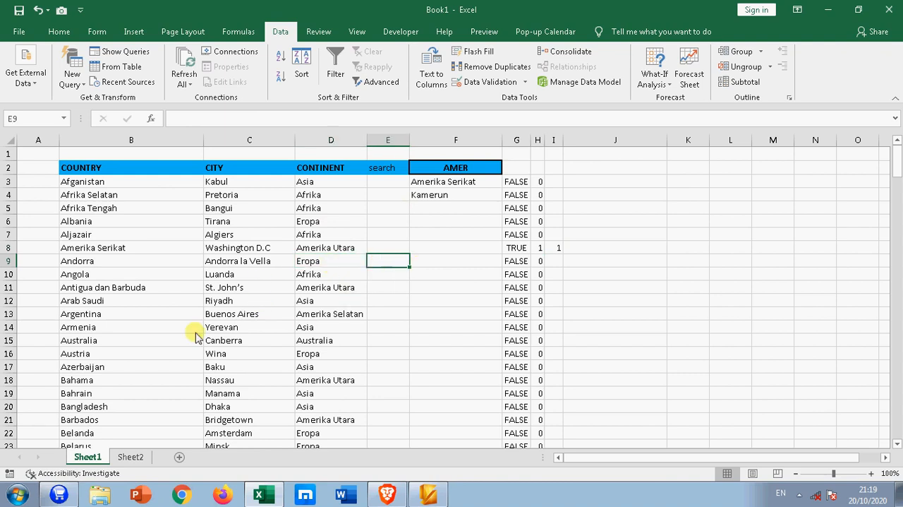
# Add a new worksheet, place it after Sheet2 and rename it MASTER
pyautogui.click(178, 460)
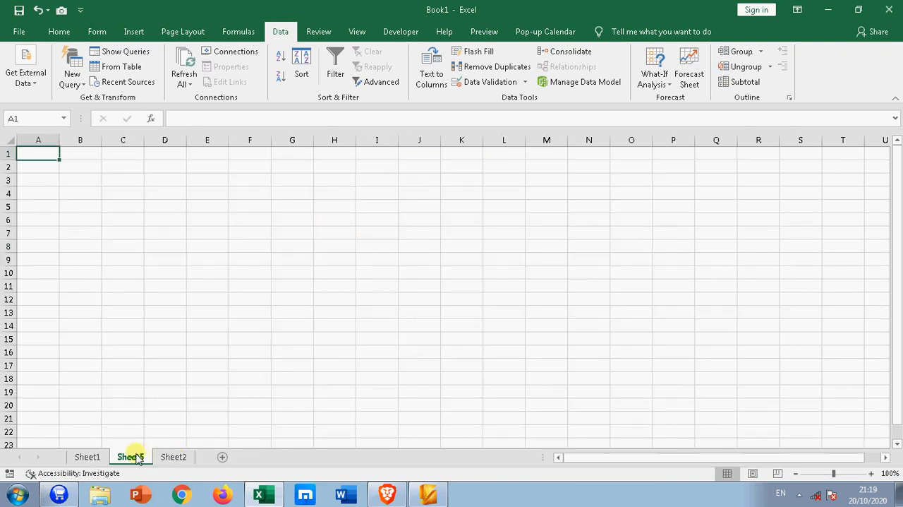
pyautogui.moveTo(137, 457); pyautogui.dragTo(173, 460)
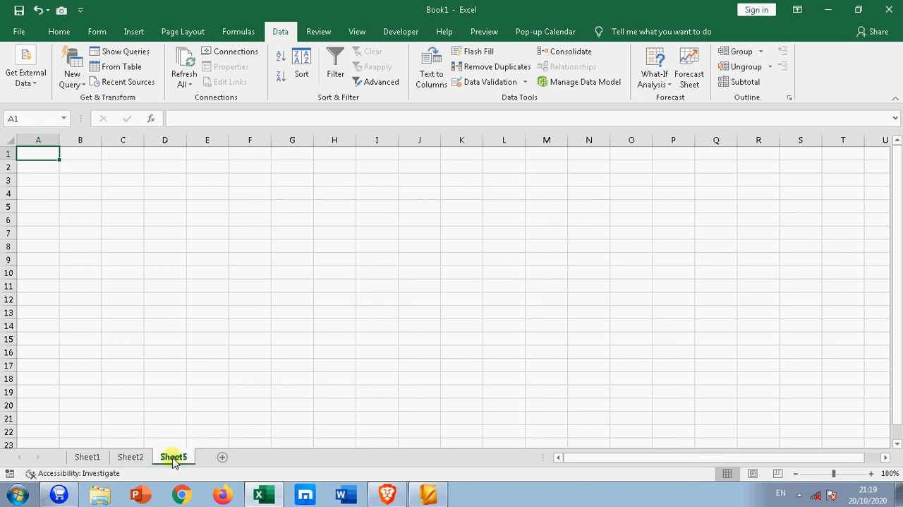
pyautogui.rightClick(173, 459)
pyautogui.click(204, 332)
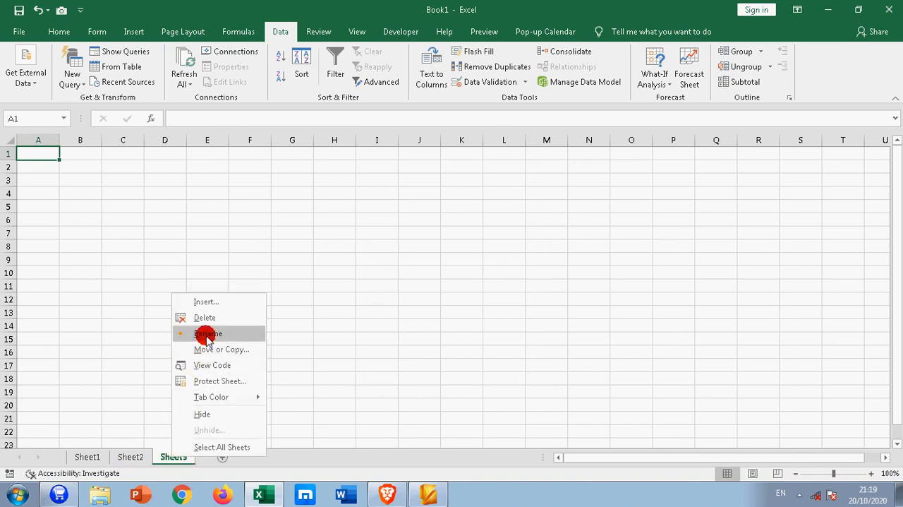
pyautogui.write('MASTER')
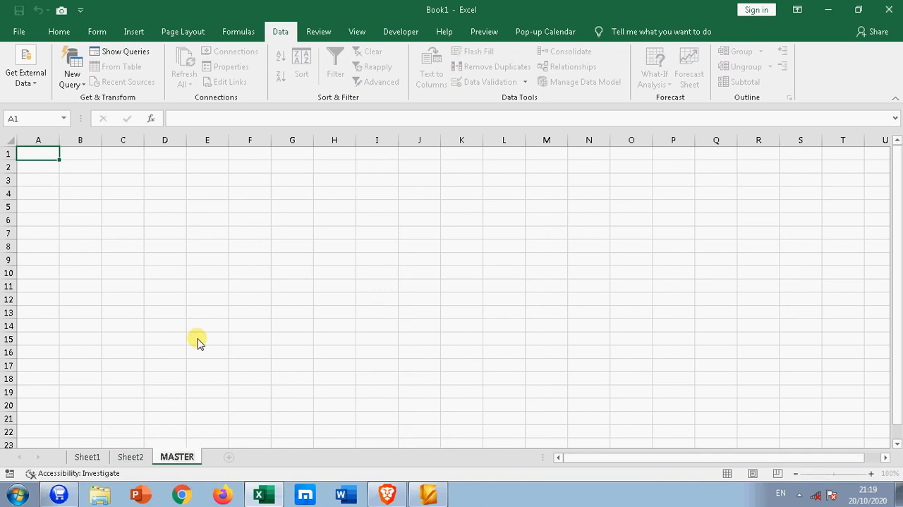
pyautogui.press('Return')
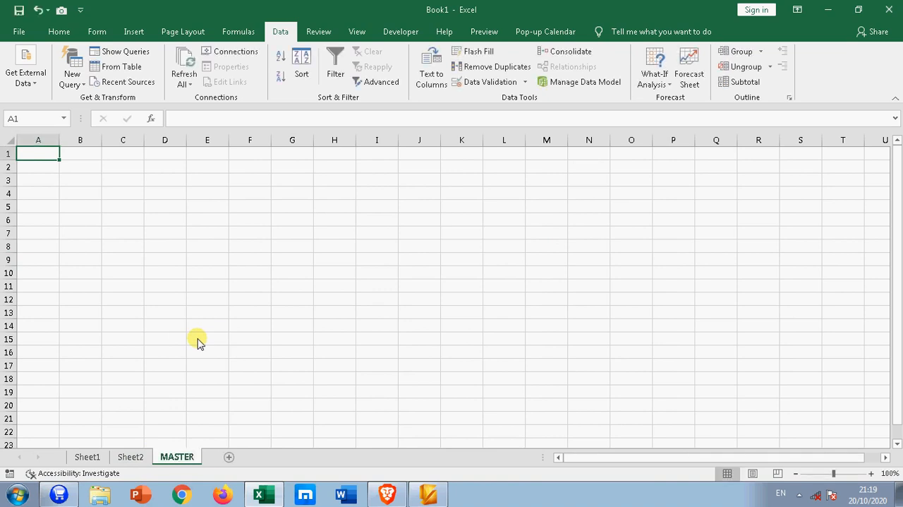
# Copy the whole COUNTRY, CITY and CONTINENT table from Sheet1 and paste it at B2 of the MASTER sheet
pyautogui.click(87, 456)
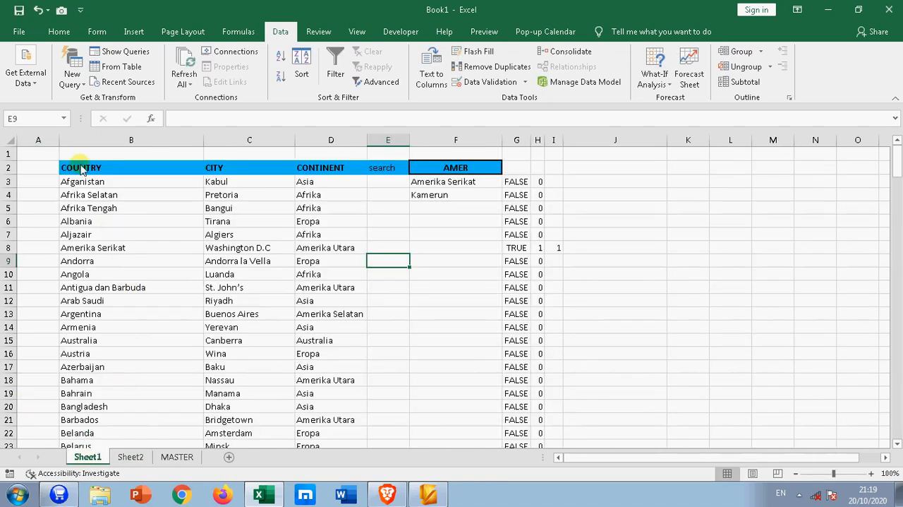
pyautogui.moveTo(82, 168); pyautogui.dragTo(311, 199)
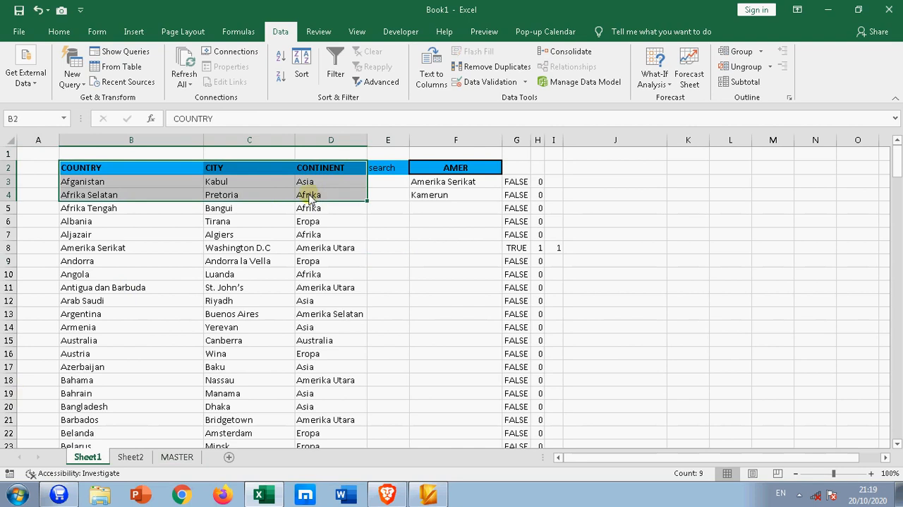
pyautogui.hotkey('ctrl', 'shift', 'Down')
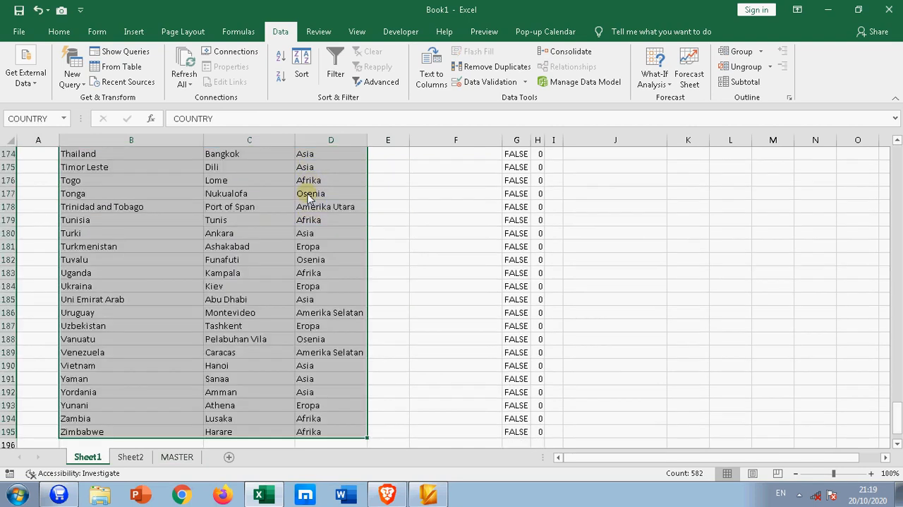
pyautogui.hotkey('ctrl', 'c')
pyautogui.click(303, 235)
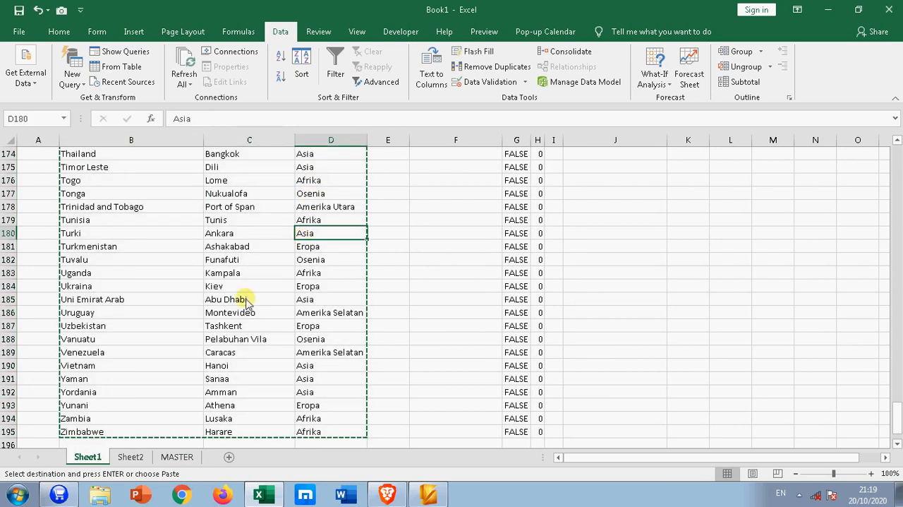
pyautogui.click(185, 457)
pyautogui.click(80, 169)
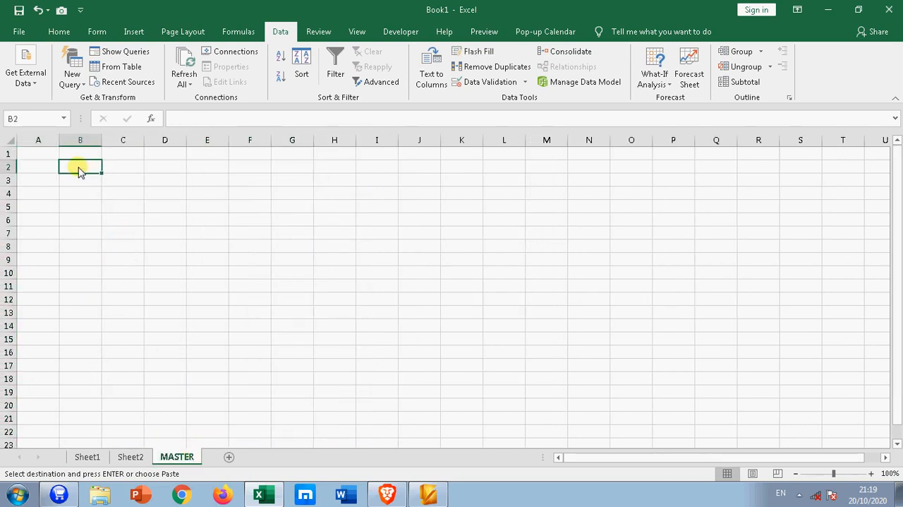
pyautogui.press('Return')
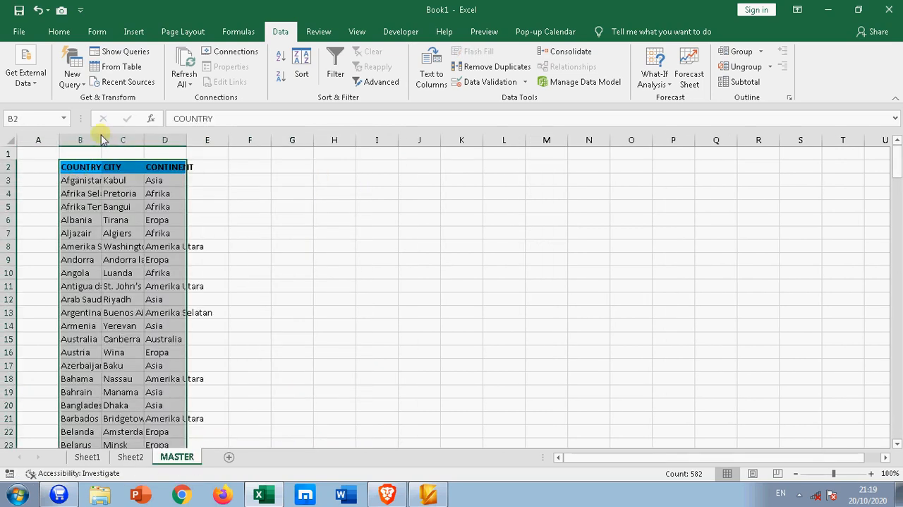
# Autofit the widths of columns B, C and D on the MASTER sheet to their contents
pyautogui.doubleClick(101, 140)
pyautogui.doubleClick(246, 139)
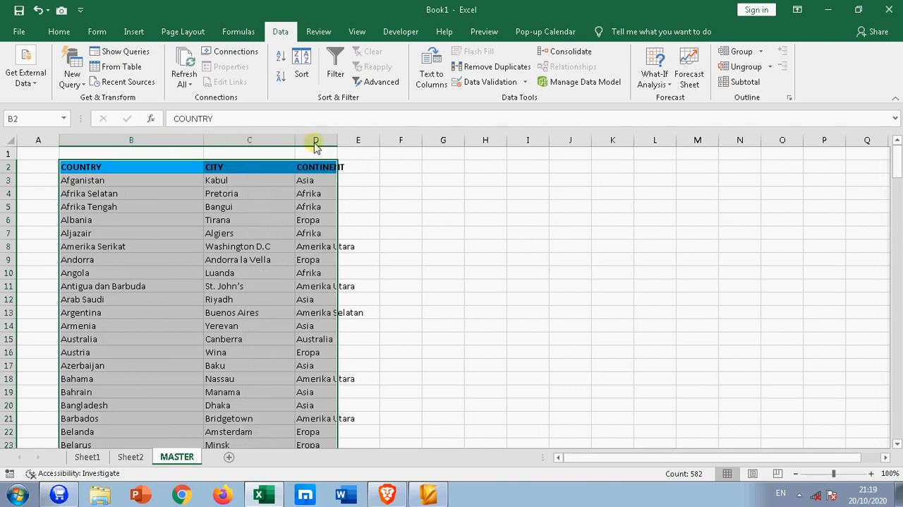
pyautogui.doubleClick(338, 140)
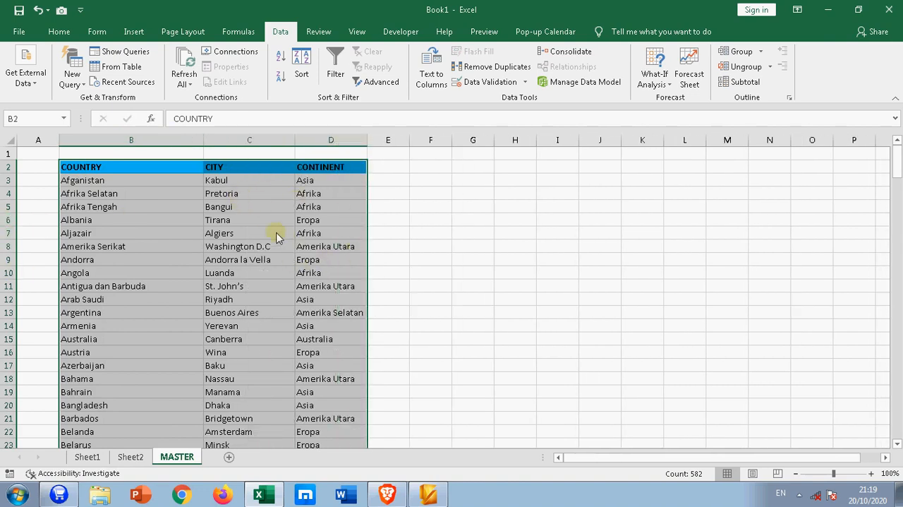
# Define the workbook-scope name ABC for the table range B2:D195 on the MASTER sheet
pyautogui.click(59, 32)
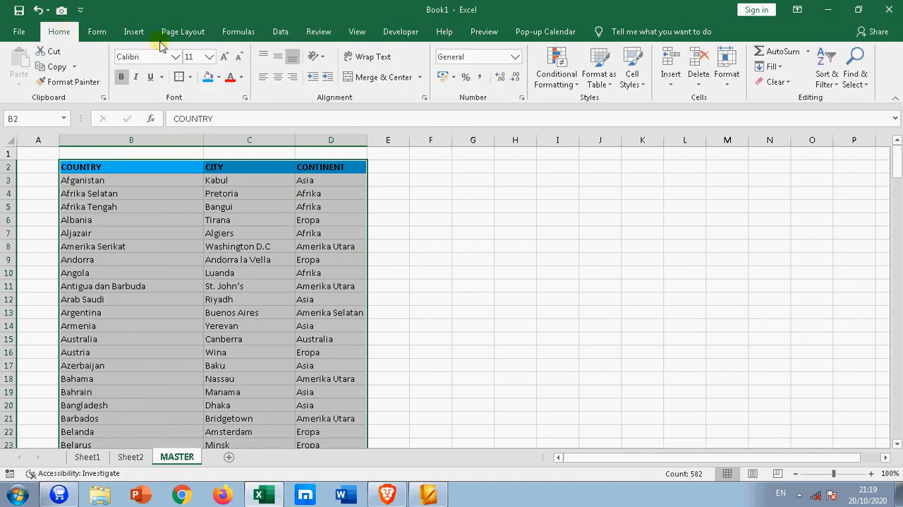
pyautogui.click(239, 32)
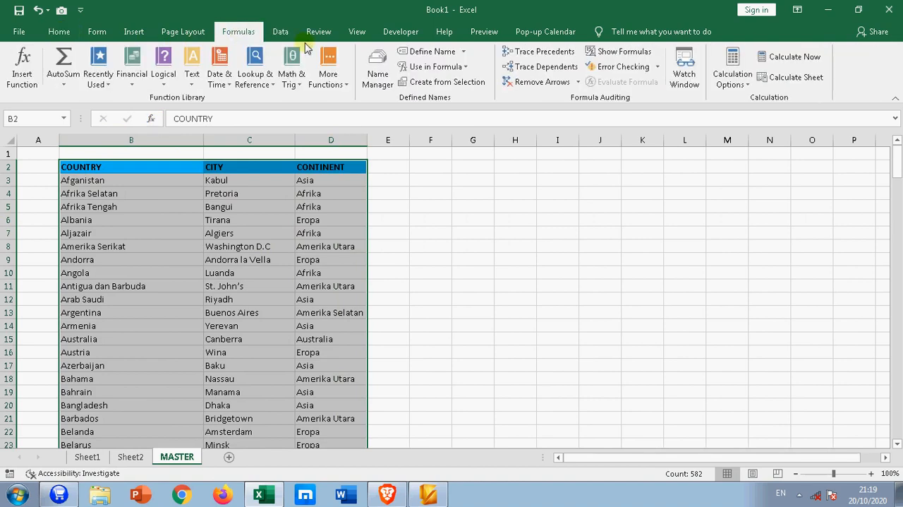
pyautogui.click(448, 54)
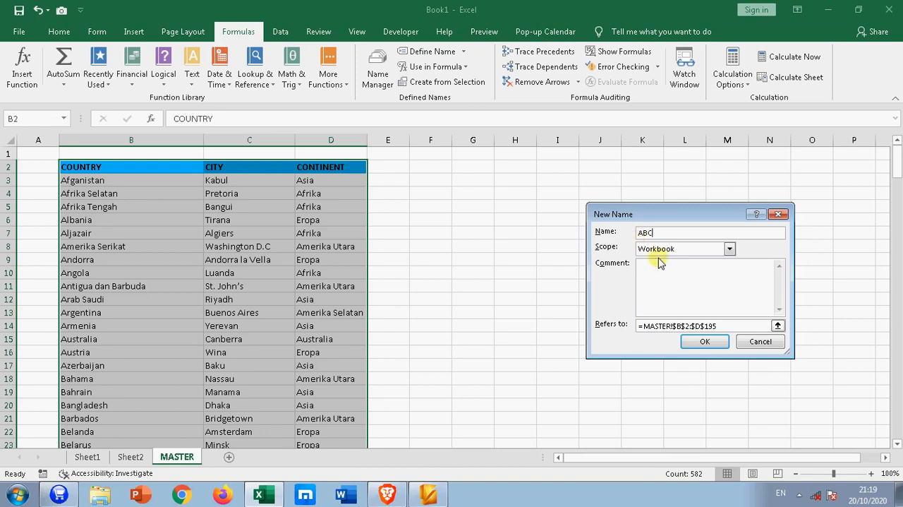
pyautogui.click(701, 342)
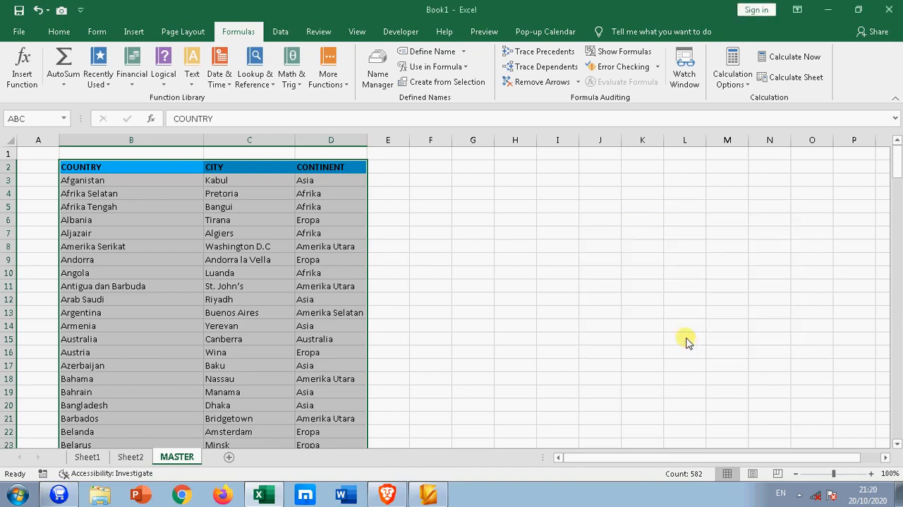
pyautogui.click(642, 315)
pyautogui.moveTo(102, 167); pyautogui.dragTo(332, 342)
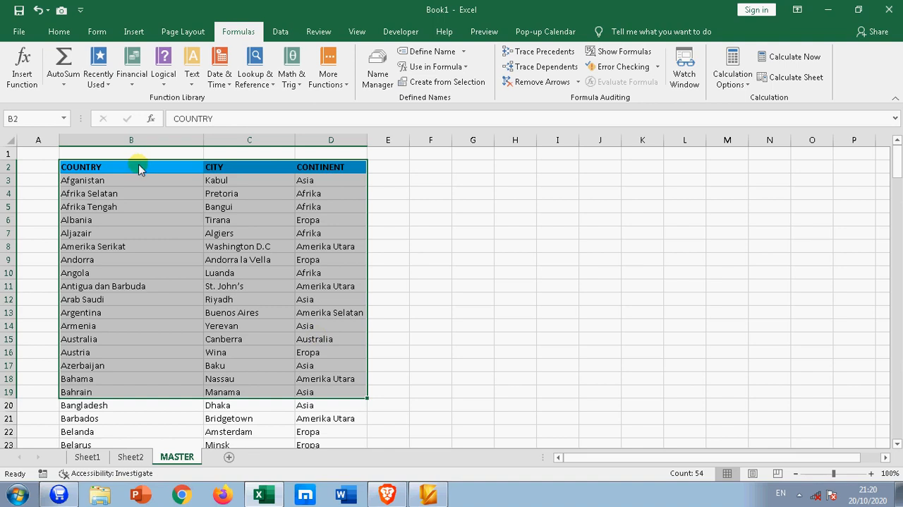
pyautogui.click(329, 180)
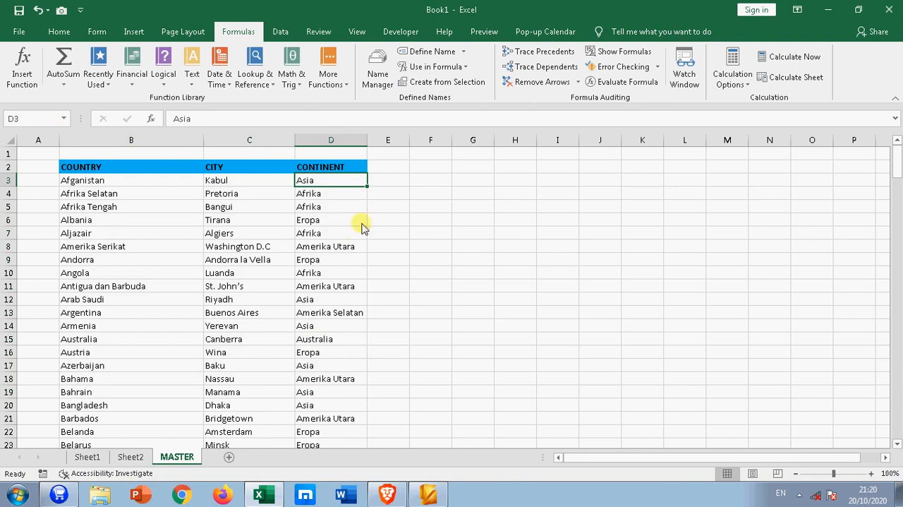
# Enter the header SEARCH in E2, beside the CONTINENT header
pyautogui.click(388, 170)
pyautogui.write('SEA')
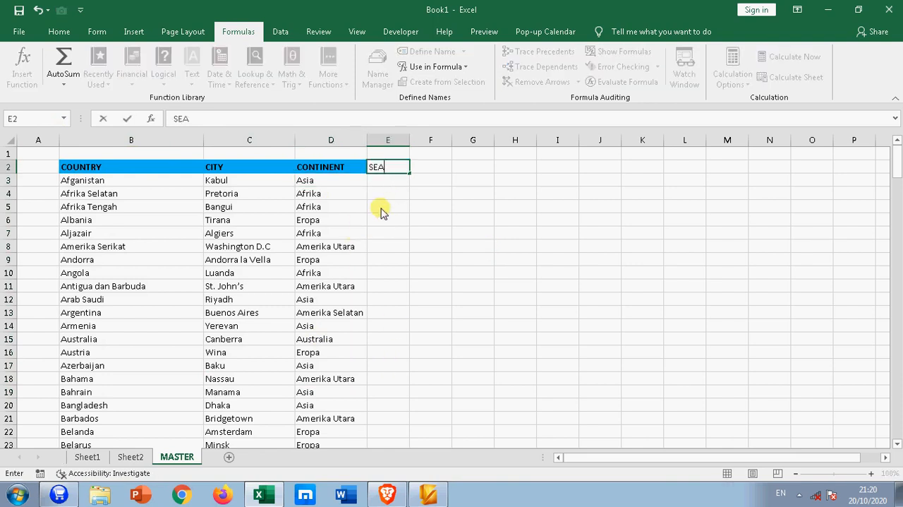
pyautogui.write('RCH')
pyautogui.press('Return')
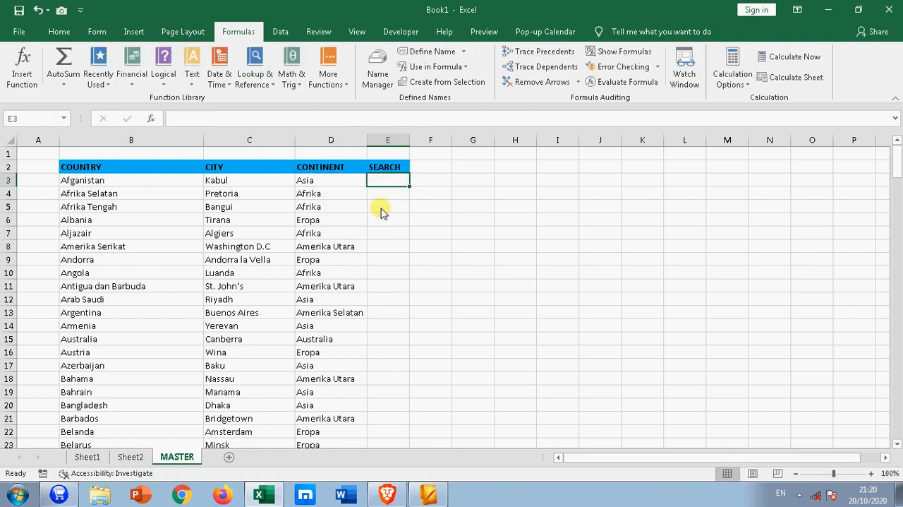
# Widen column F and enter AFR as the search text in F2
pyautogui.click(418, 163)
pyautogui.moveTo(451, 140); pyautogui.dragTo(509, 144)
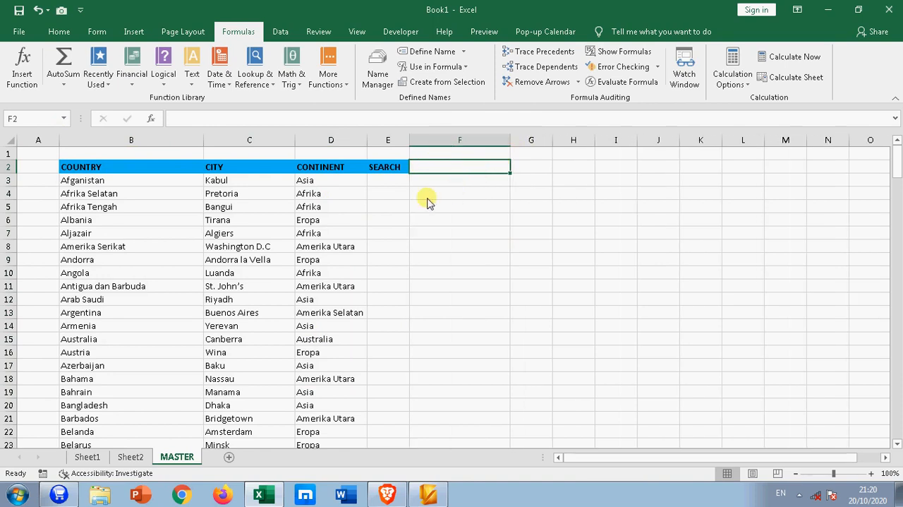
pyautogui.write('AF')
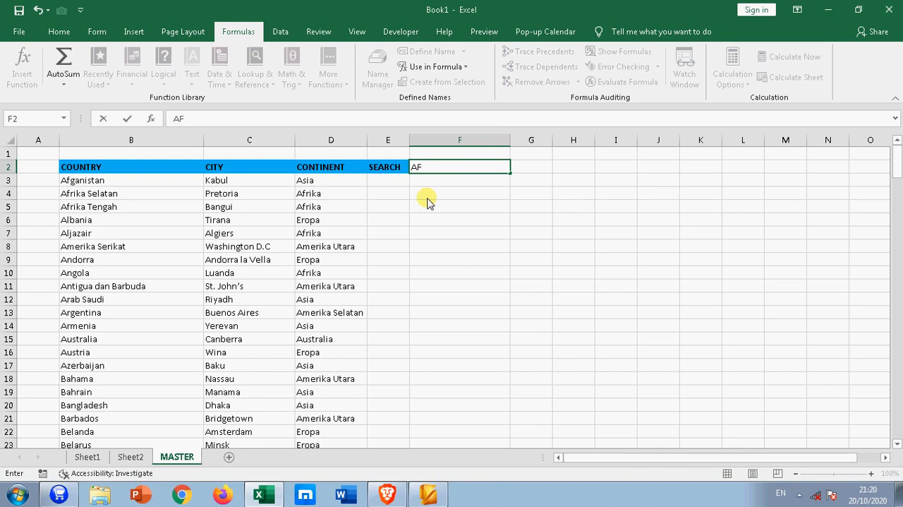
pyautogui.write('R')
pyautogui.click(484, 223)
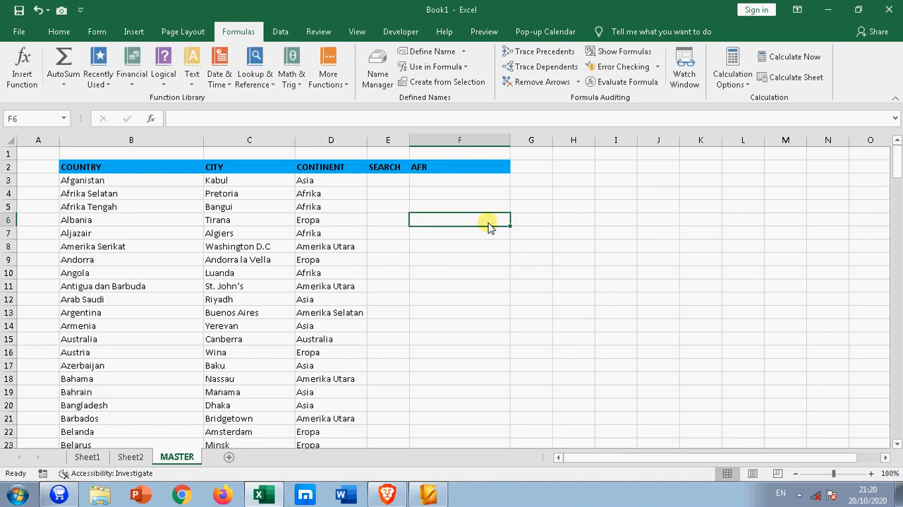
pyautogui.click(464, 169)
# Enter the formula =SEARCH(F2;$B$3:$B$195) in G3 to look for the search text in the country list
pyautogui.click(540, 179)
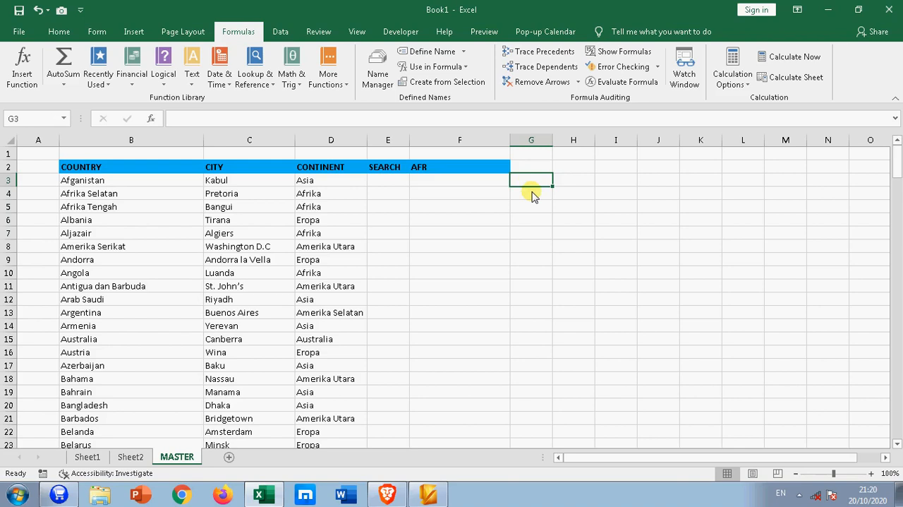
pyautogui.write('=SEA')
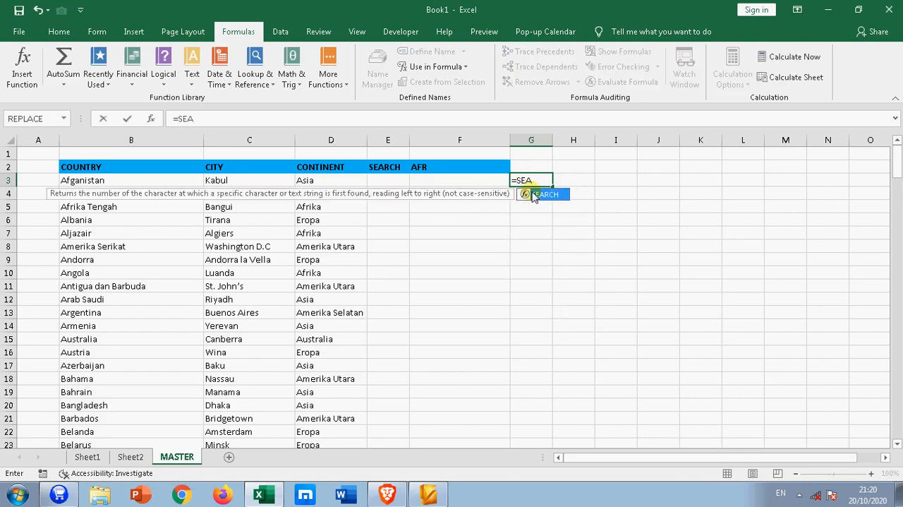
pyautogui.doubleClick(544, 194)
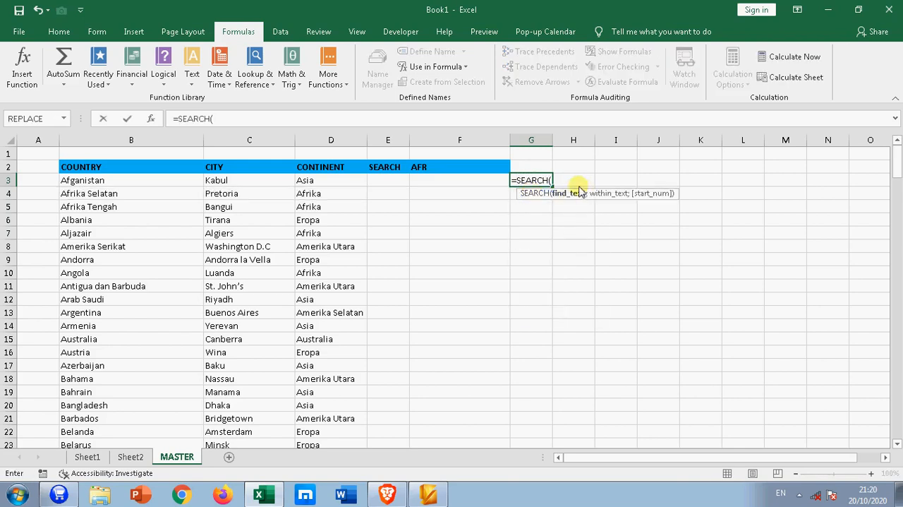
pyautogui.click(425, 173)
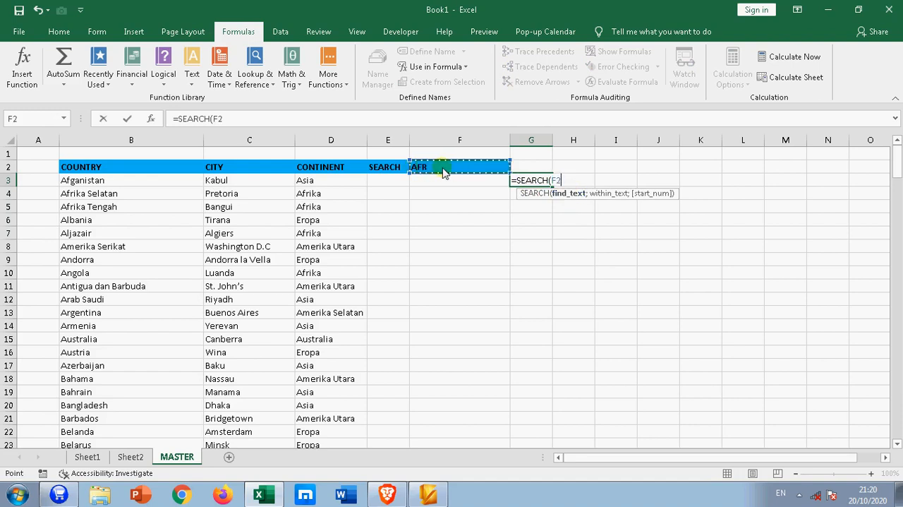
pyautogui.write(';')
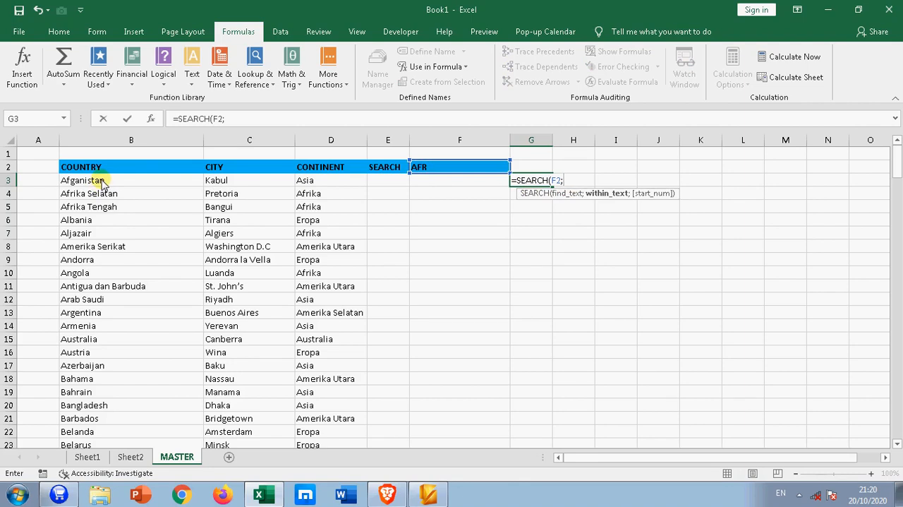
pyautogui.moveTo(103, 182); pyautogui.dragTo(102, 205)
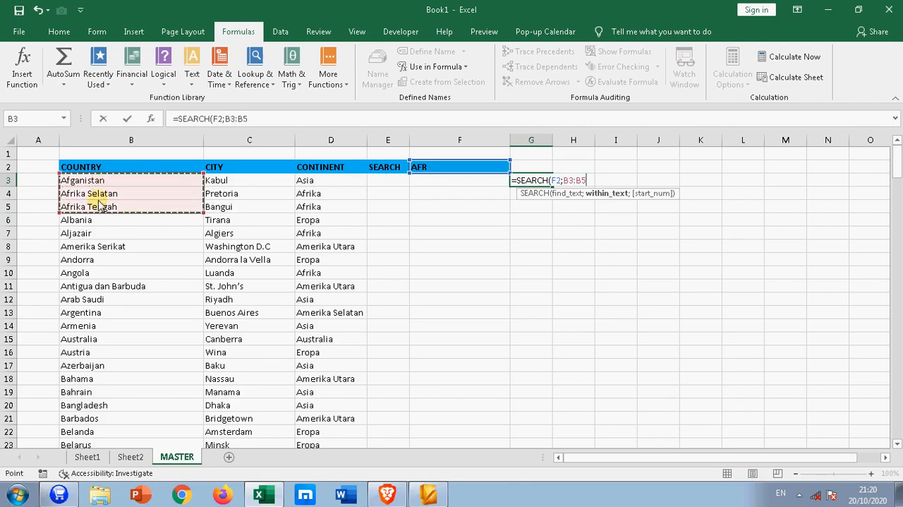
pyautogui.hotkey('ctrl', 'shift', 'Down')
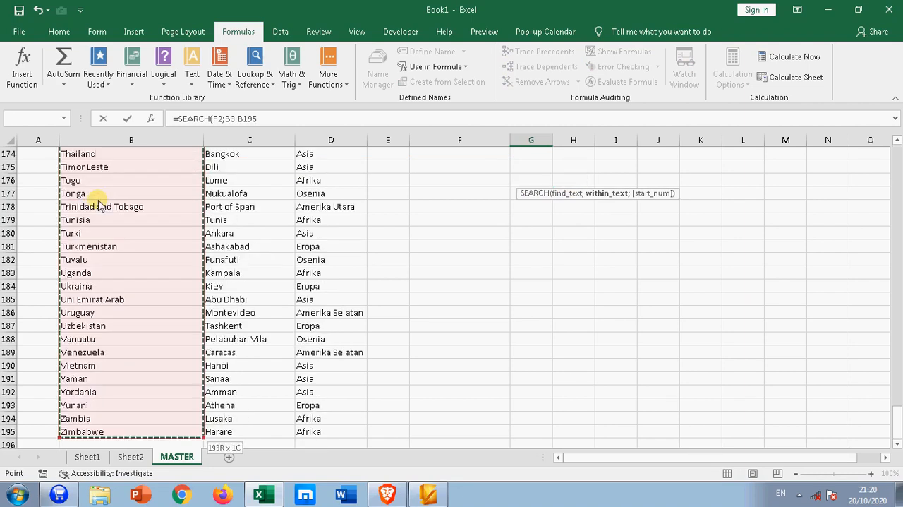
pyautogui.press('F4')
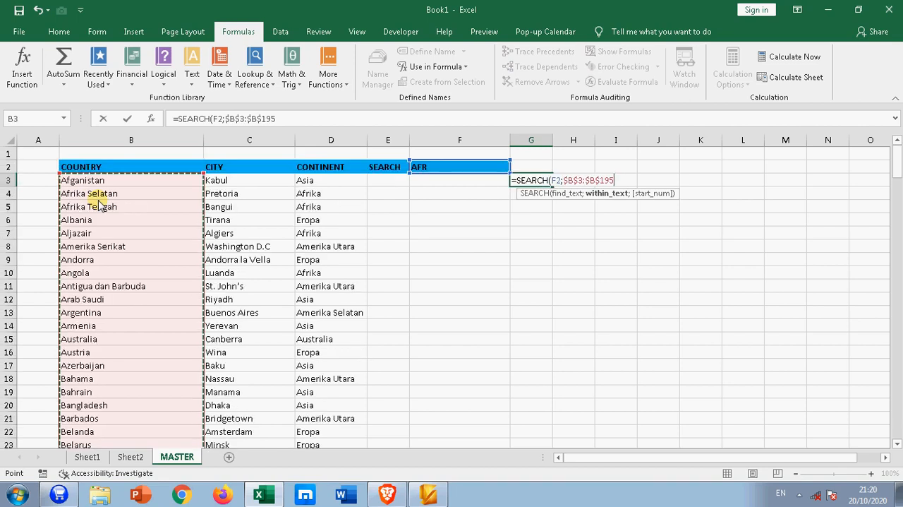
pyautogui.write(')')
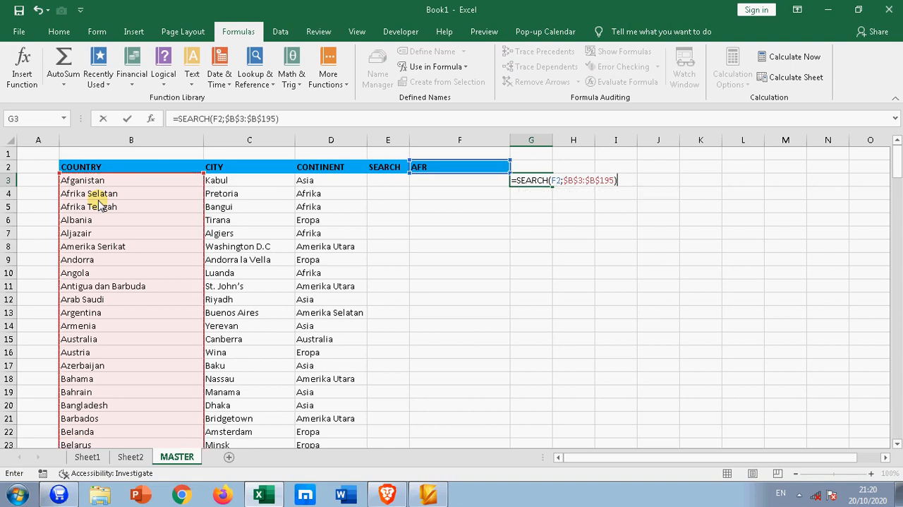
pyautogui.press('Return')
# Make the F2 reference in the G3 SEARCH formula absolute, giving =SEARCH($F$2;$B$3:$B$195)
pyautogui.click(534, 180)
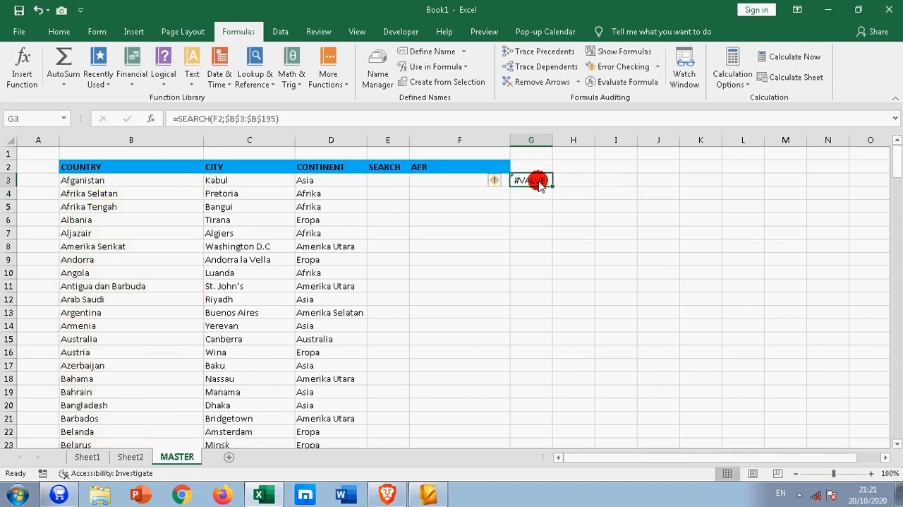
pyautogui.click(258, 119)
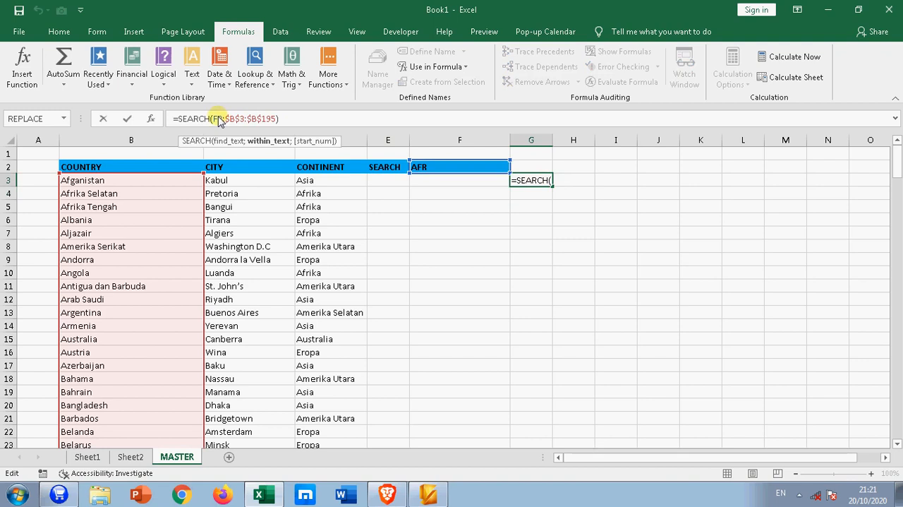
pyautogui.click(218, 119)
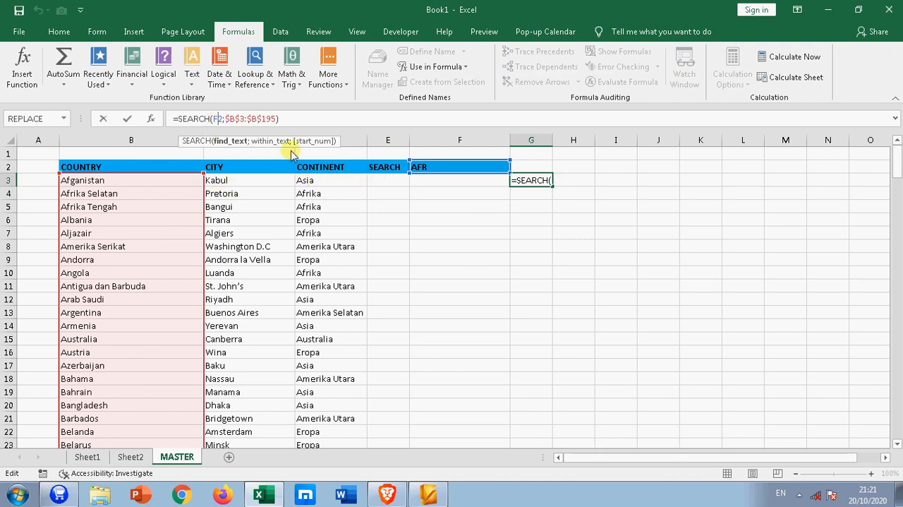
pyautogui.press('F4')
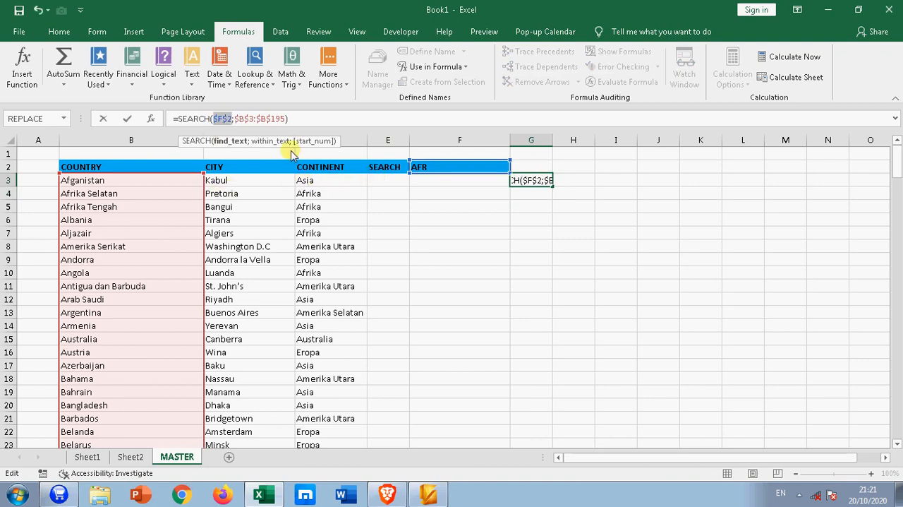
pyautogui.press('Return')
# Fill the SEARCH formula from G3 down column G to the last country row, 195
pyautogui.click(521, 184)
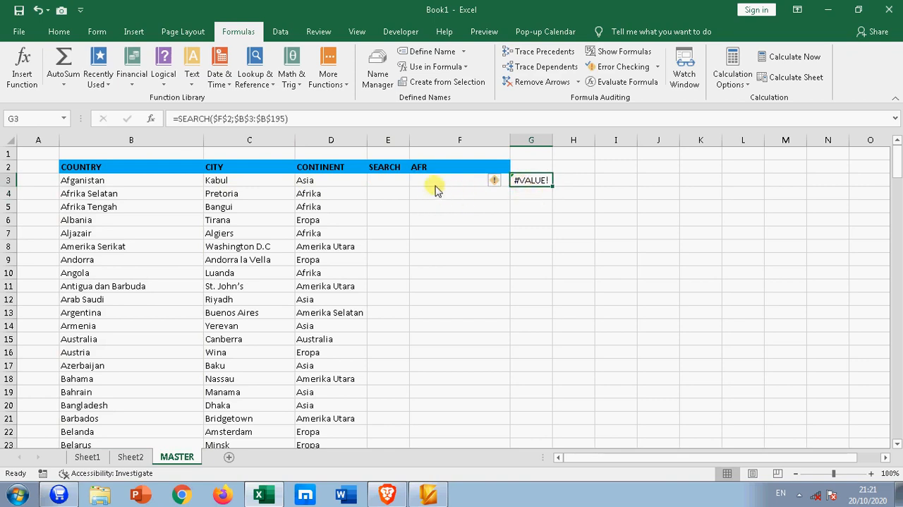
pyautogui.doubleClick(553, 186)
pyautogui.click(601, 208)
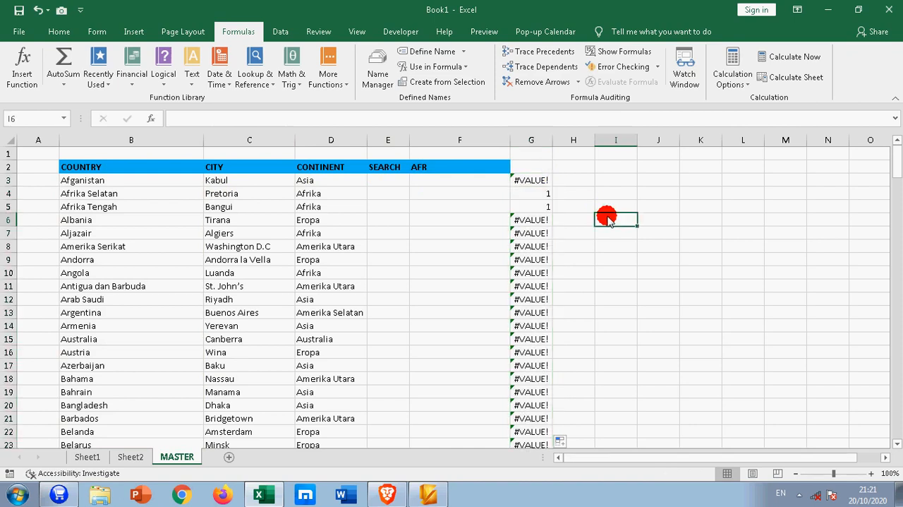
# Examine the SEARCH results in column G against the country names in column B
pyautogui.click(529, 186)
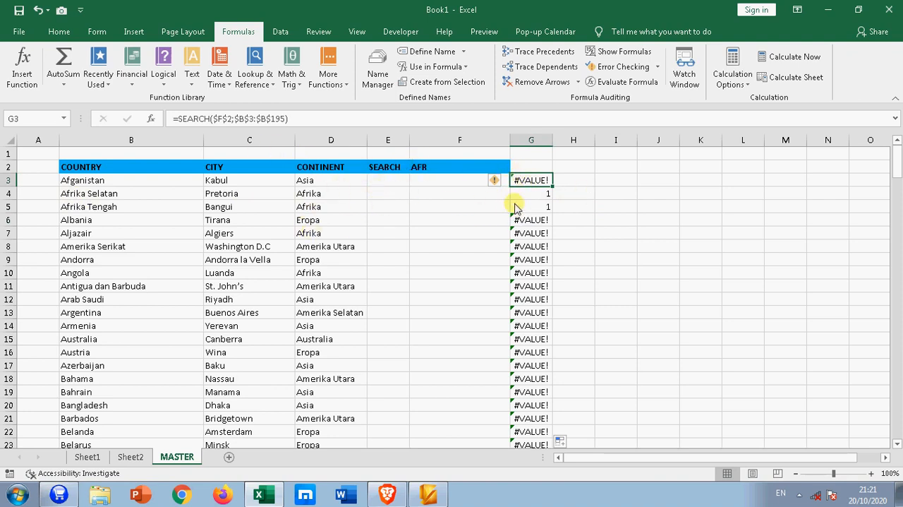
pyautogui.click(541, 197)
pyautogui.click(543, 207)
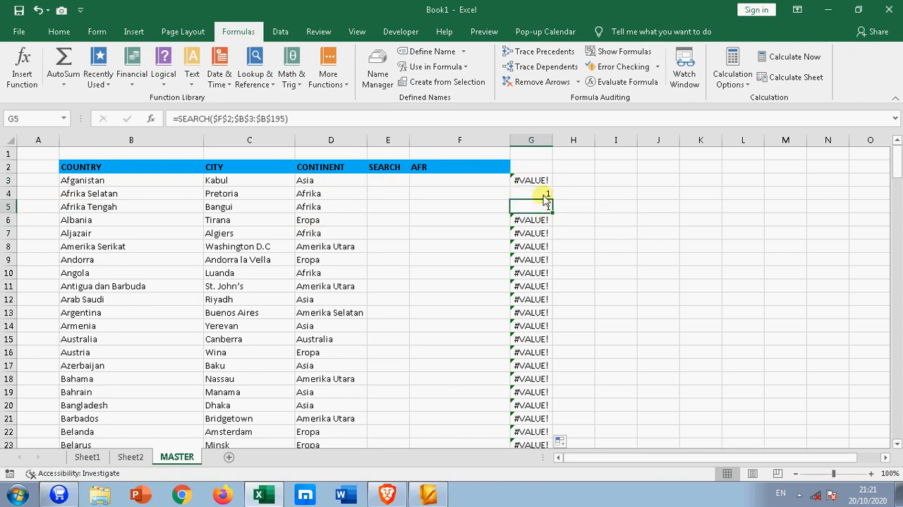
pyautogui.click(544, 195)
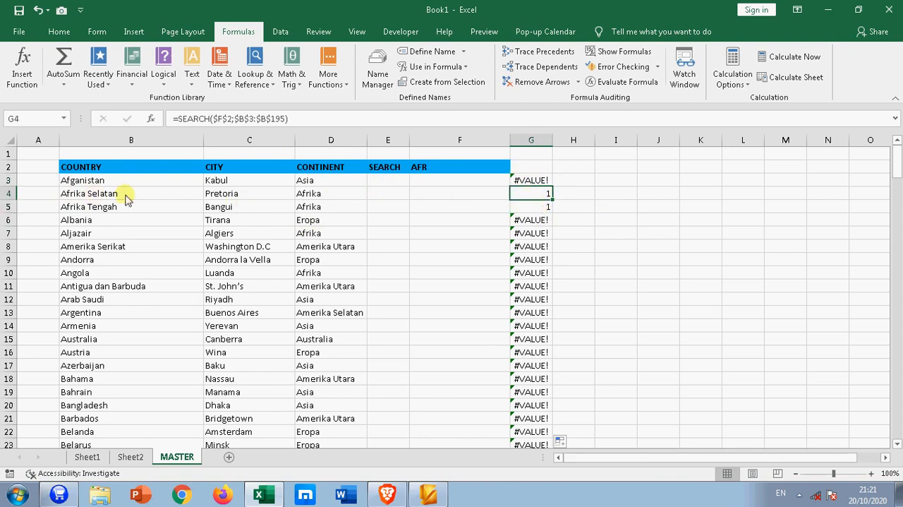
pyautogui.click(542, 182)
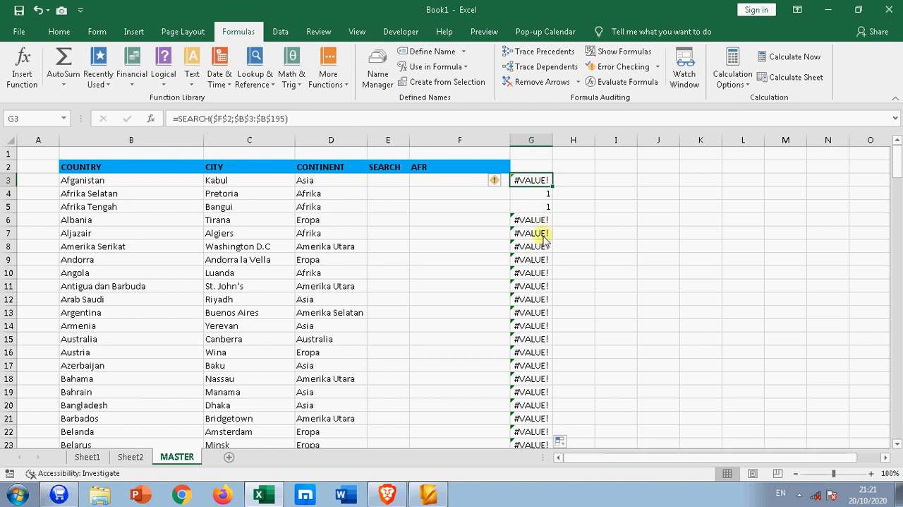
pyautogui.scroll(-14, 542, 299)
pyautogui.scroll(14, 543, 295)
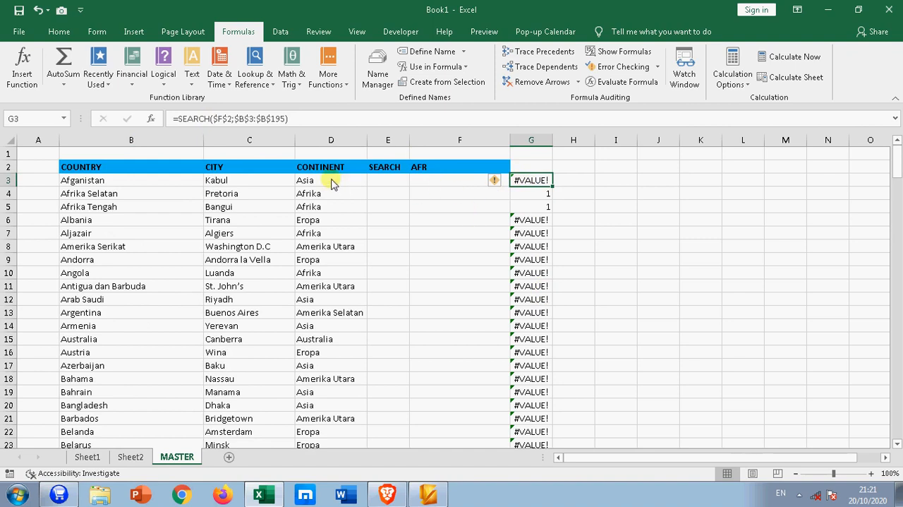
# Wrap the G3 formula in ISNUMBER as =ISNUMBER(SEARCH($F$2;$B$3:$B$195)) and fill it down column G to row 195
pyautogui.click(176, 119)
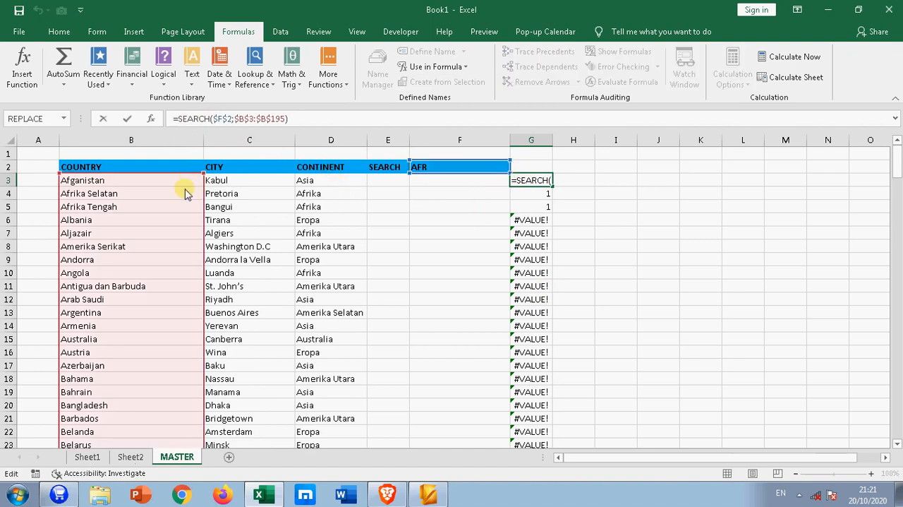
pyautogui.write('ISN')
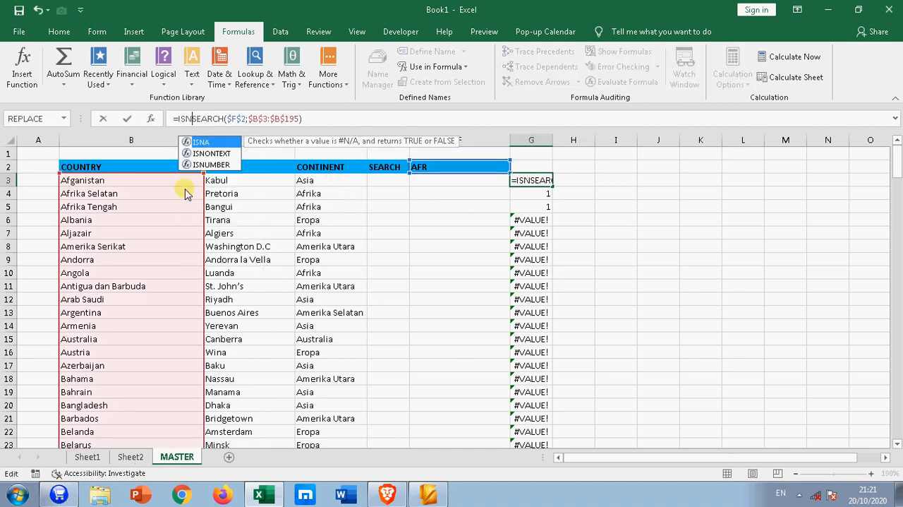
pyautogui.press('Down')
pyautogui.press('Down')
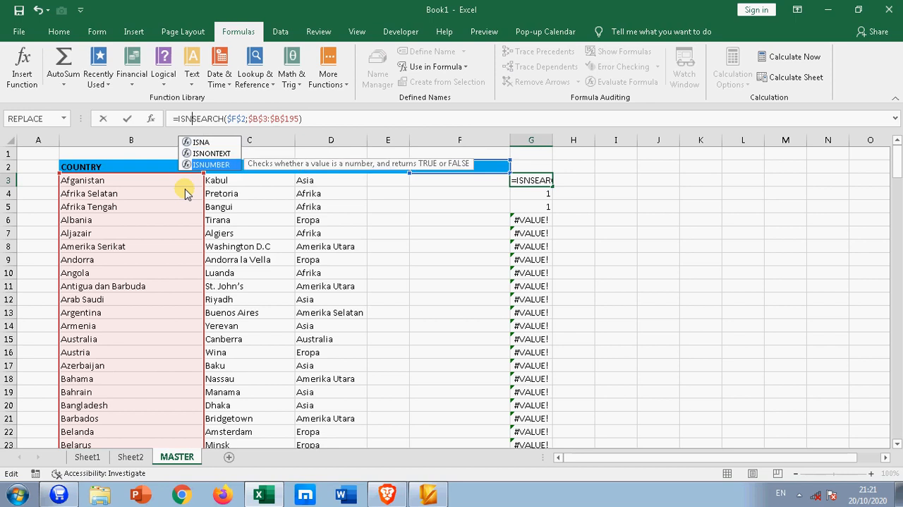
pyautogui.press('Tab')
pyautogui.click(336, 121)
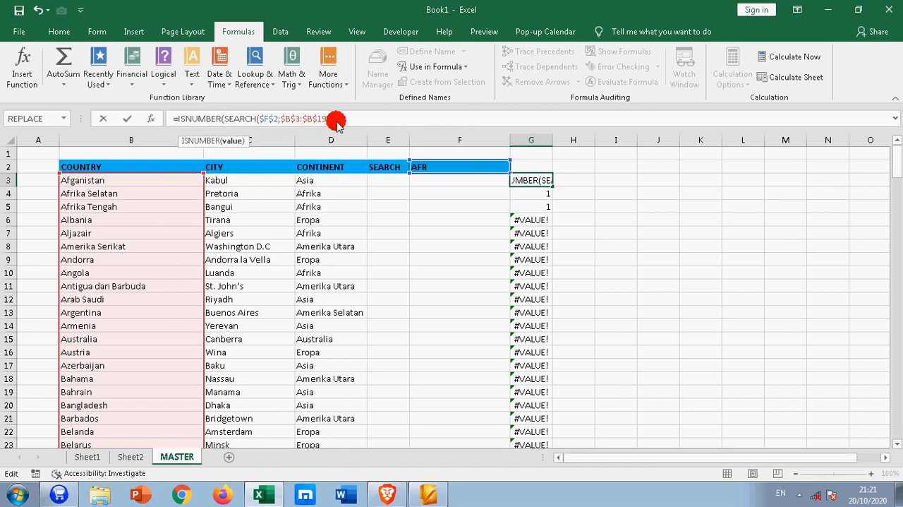
pyautogui.write(')')
pyautogui.press('Return')
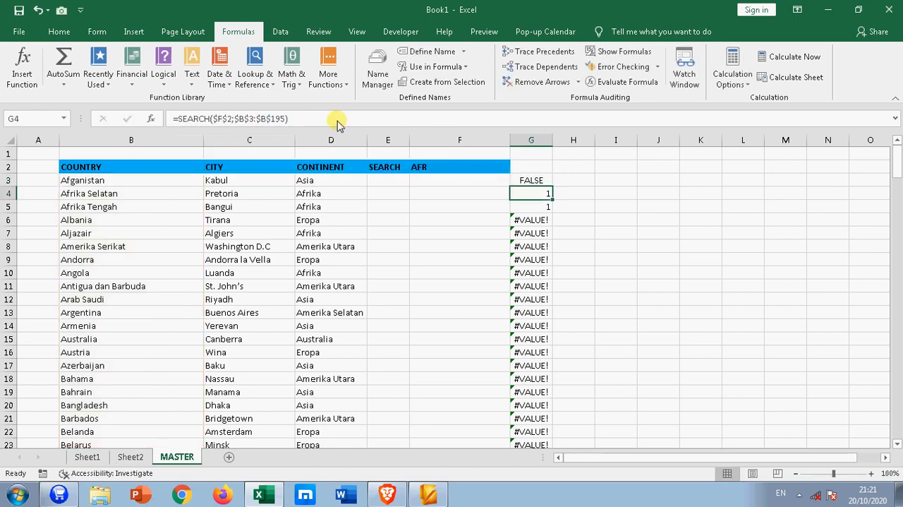
pyautogui.click(534, 181)
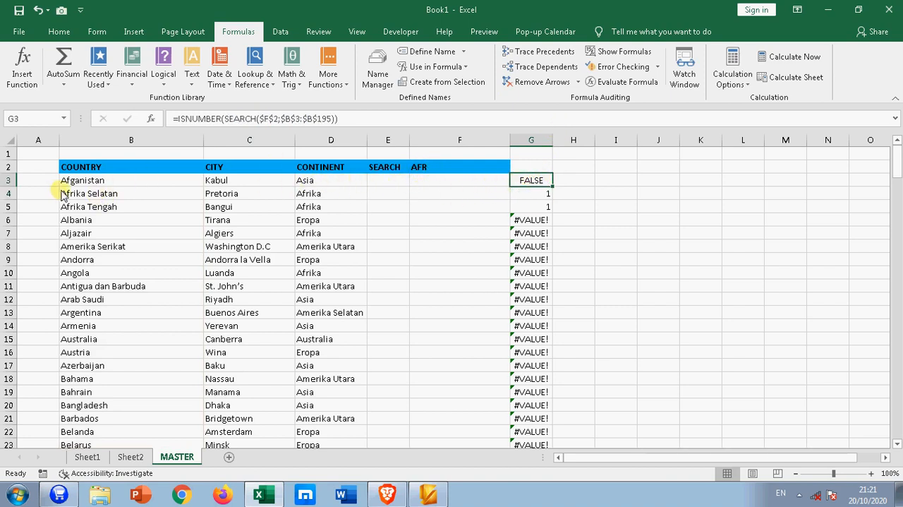
pyautogui.doubleClick(548, 184)
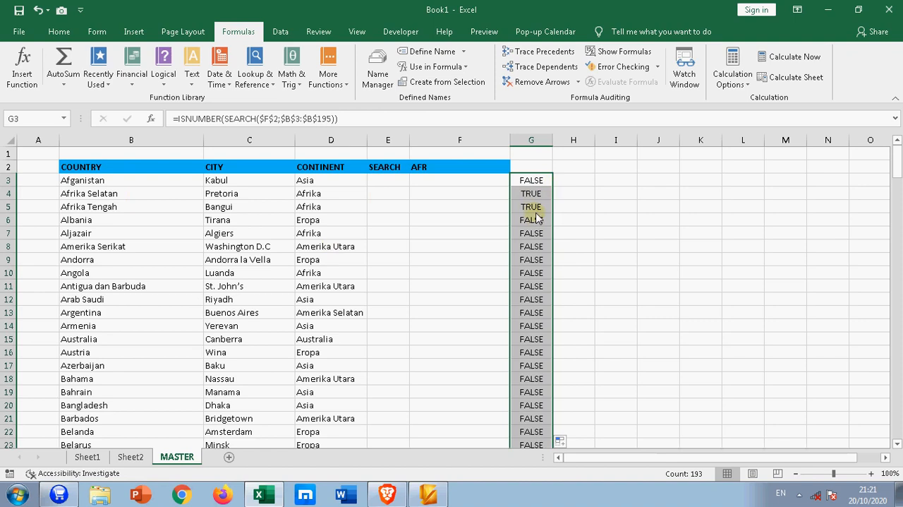
# Enter the formula =IF(G3=TRUE;1;0) in H3 to turn the match test into a 1 or 0 flag
pyautogui.click(571, 181)
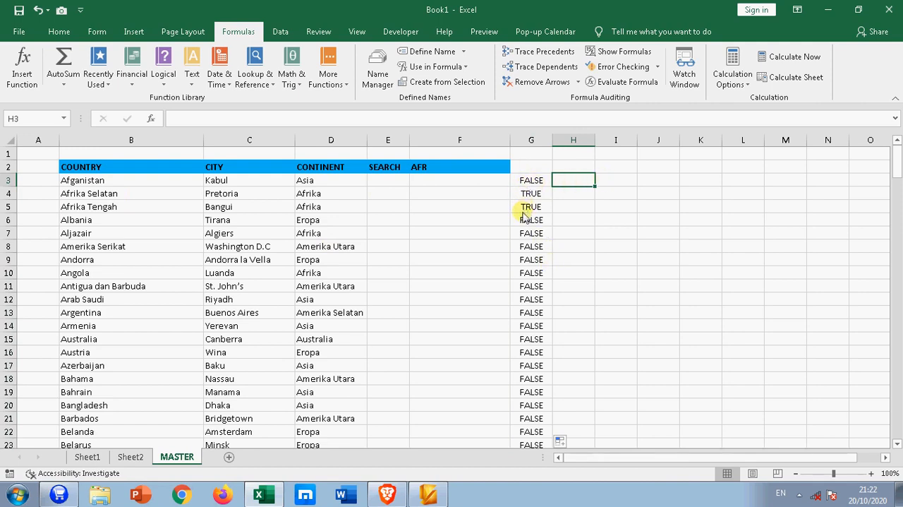
pyautogui.write('=')
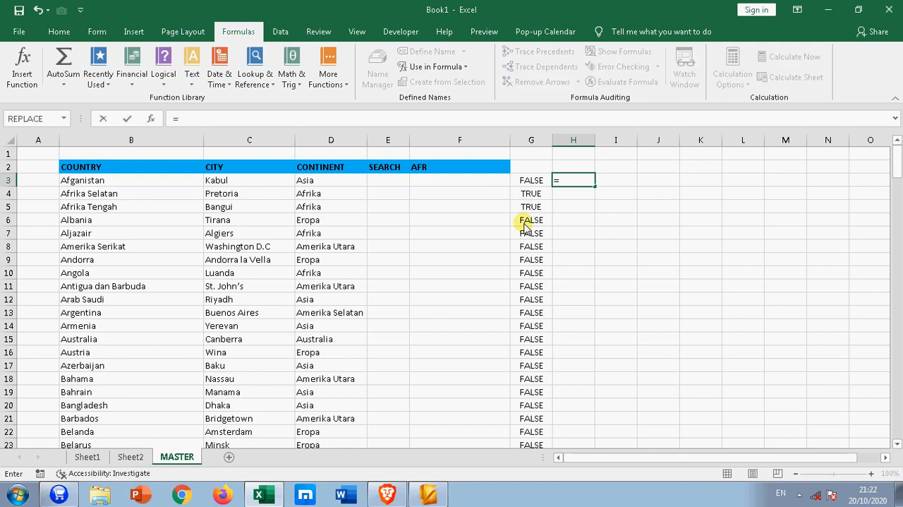
pyautogui.write('i')
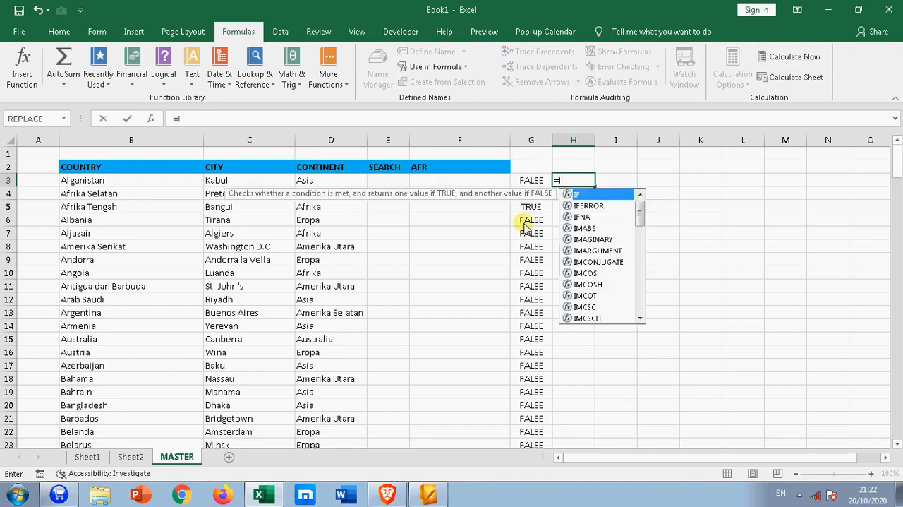
pyautogui.write('f(')
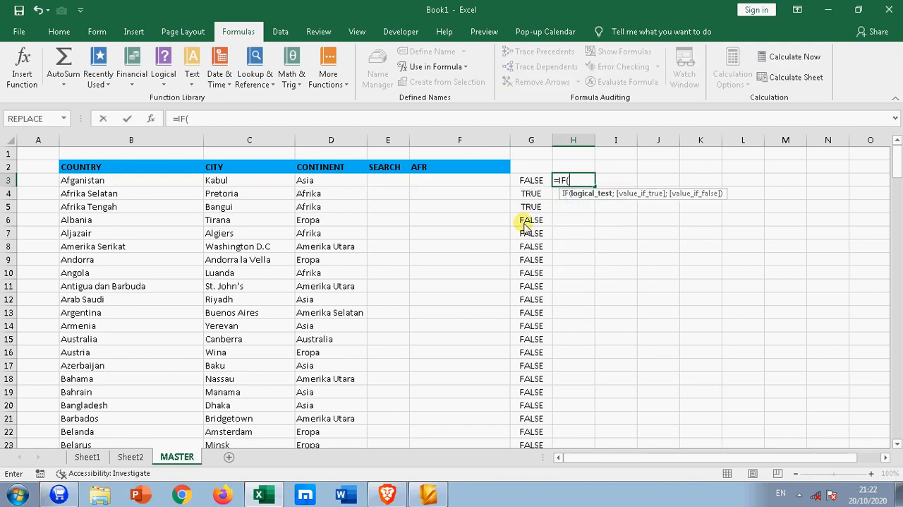
pyautogui.click(526, 182)
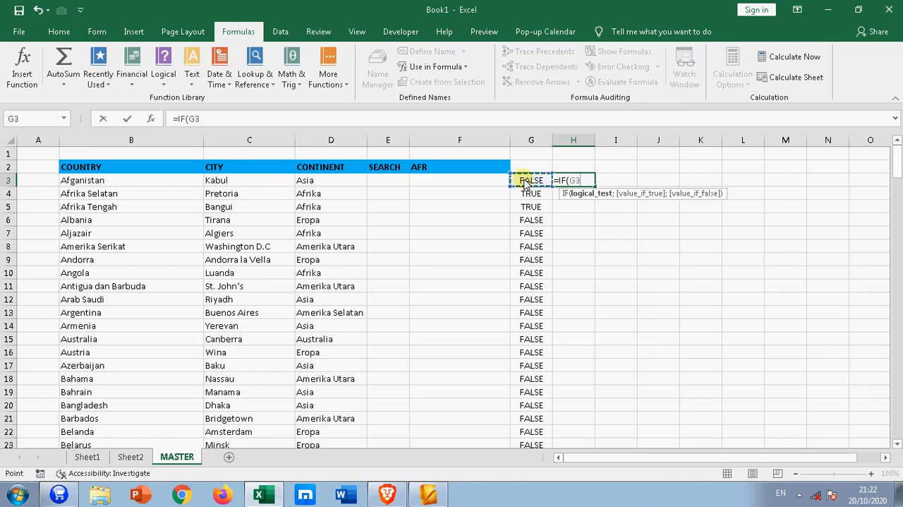
pyautogui.write('=TRUE')
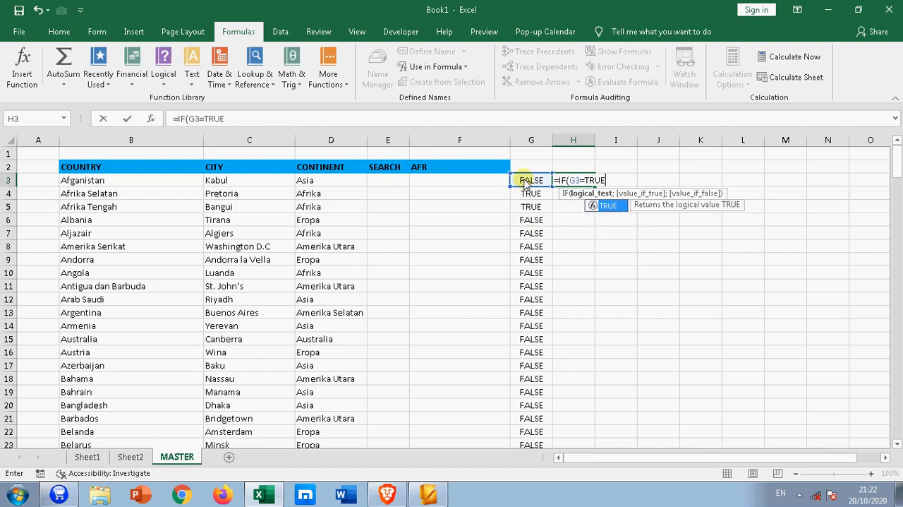
pyautogui.write(';')
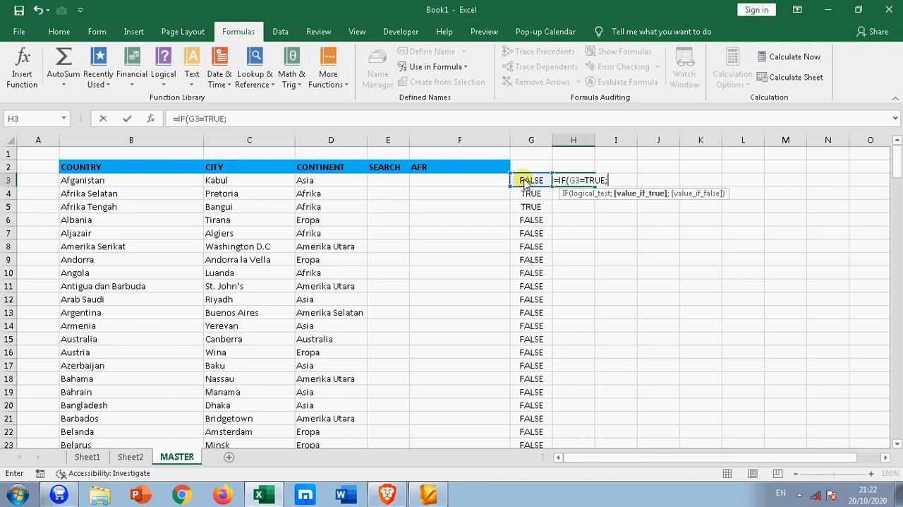
pyautogui.write('1;')
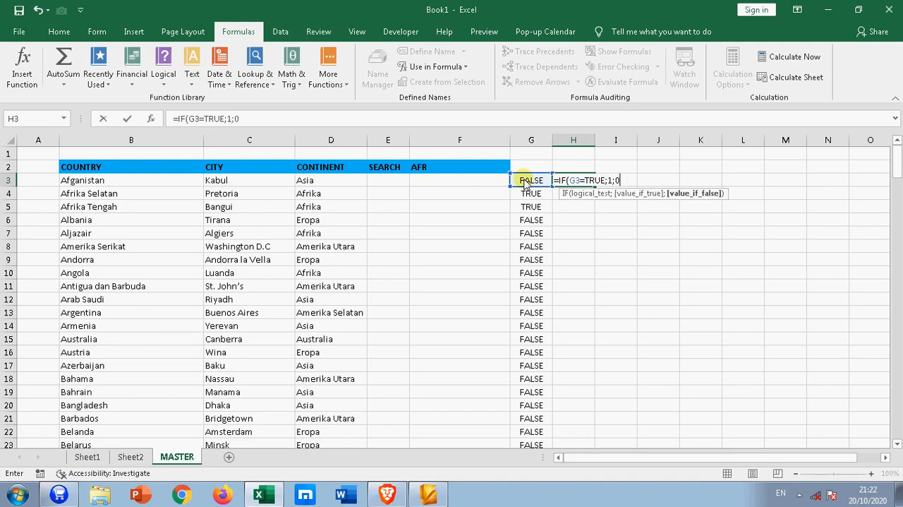
pyautogui.write('0)')
pyautogui.press('Return')
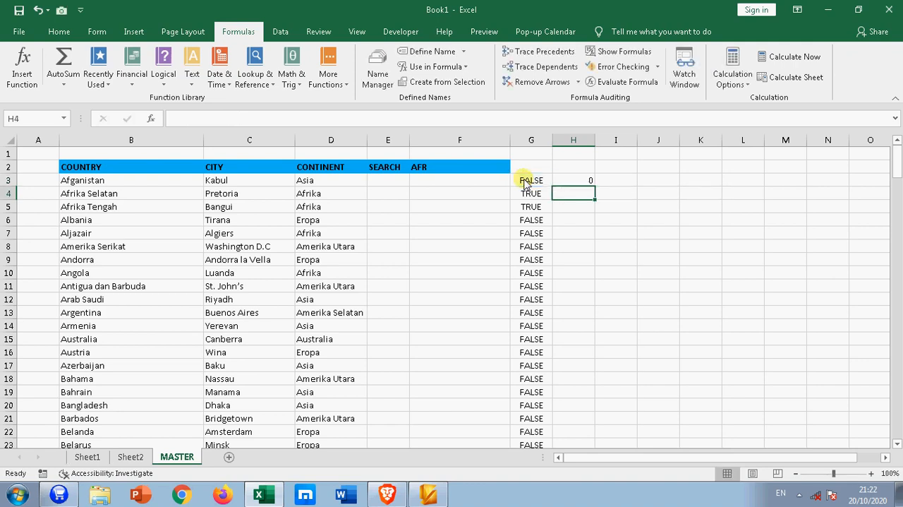
# Fill the IF formula from H3 down column H to row 195 and look over the flags
pyautogui.click(590, 179)
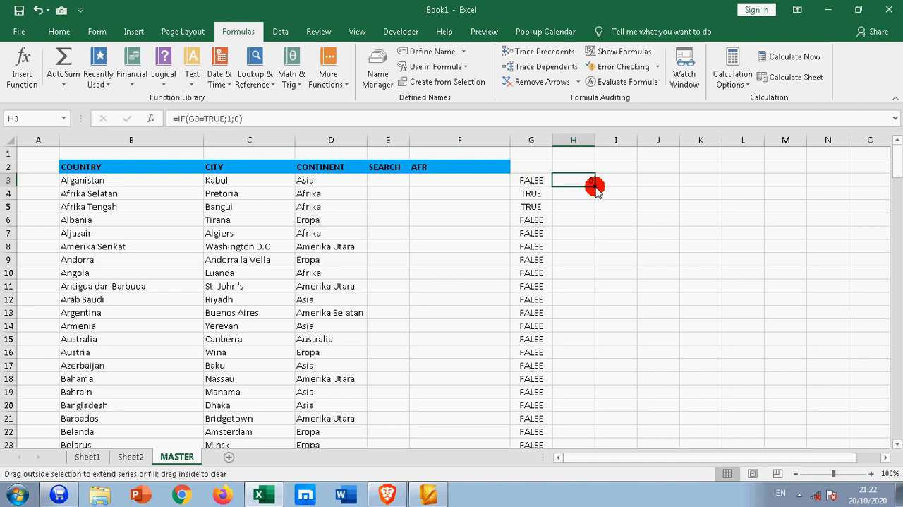
pyautogui.doubleClick(594, 187)
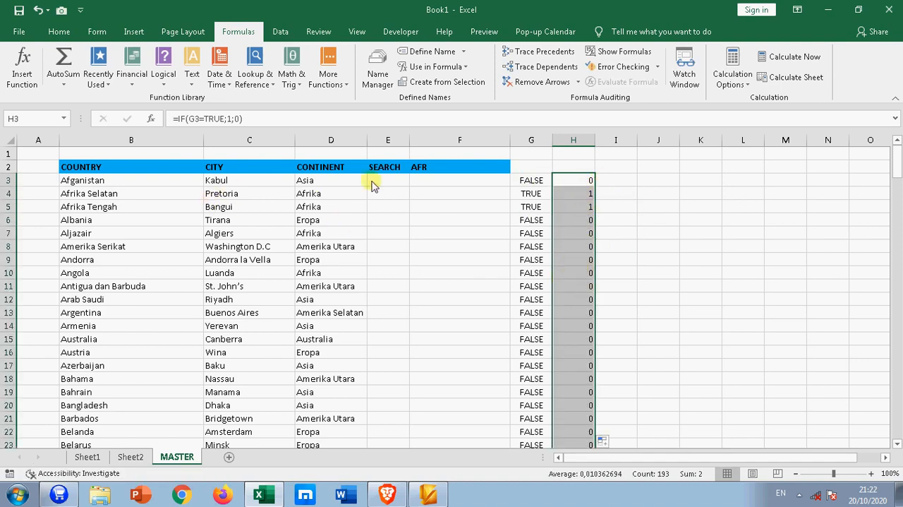
pyautogui.click(581, 178)
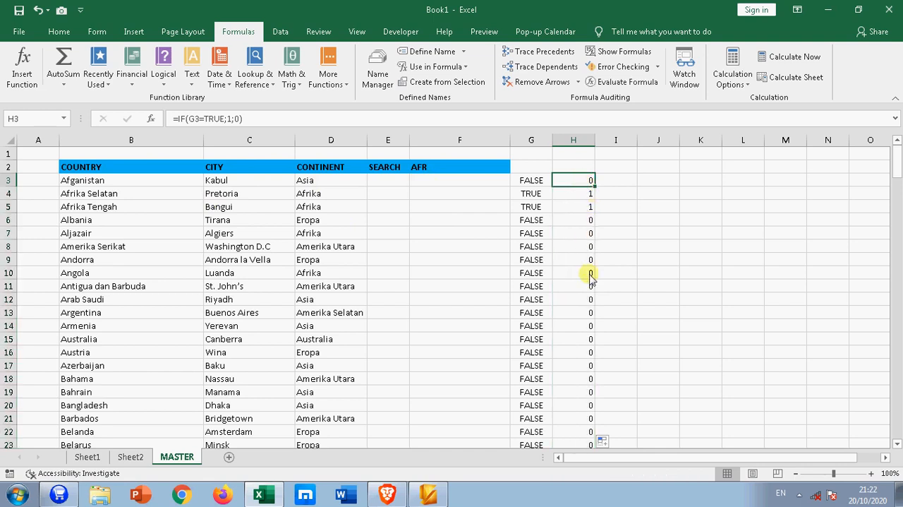
pyautogui.scroll(-6, 580, 290)
pyautogui.scroll(6, 579, 300)
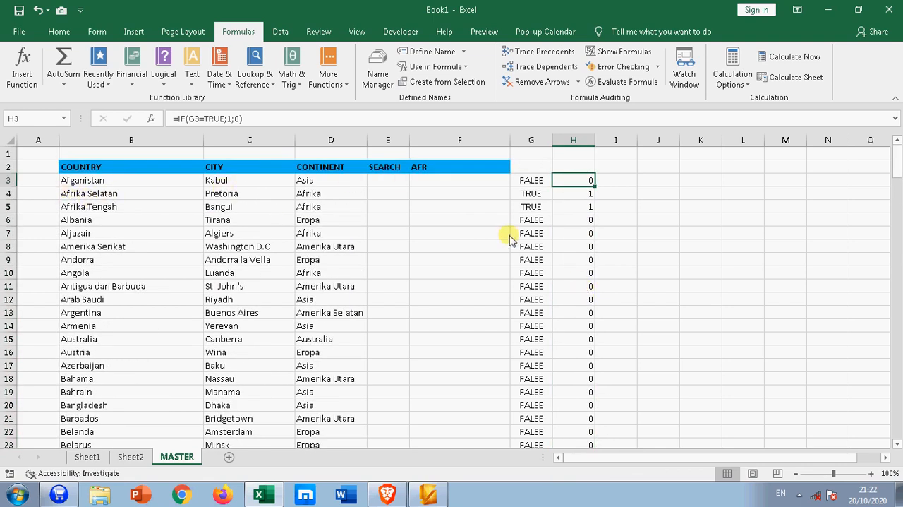
# Narrow helper columns G and H to fit their contents
pyautogui.click(572, 197)
pyautogui.click(598, 181)
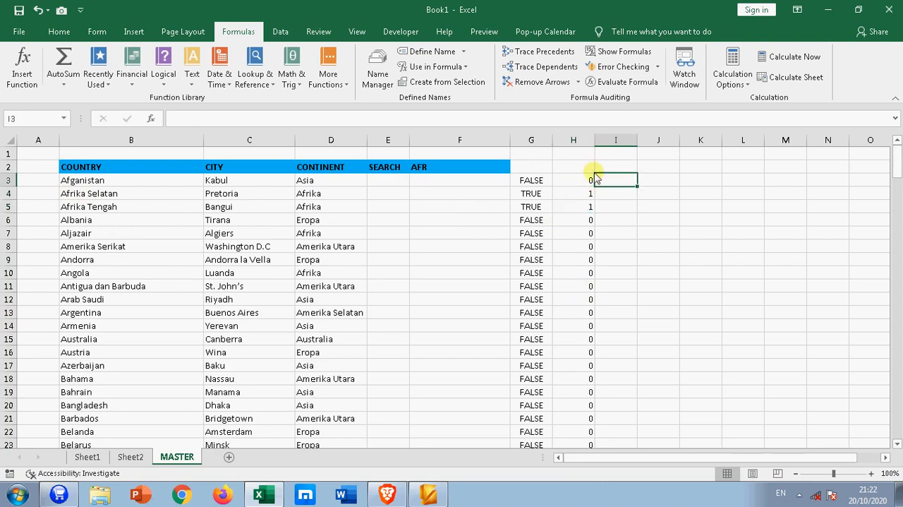
pyautogui.moveTo(595, 140); pyautogui.dragTo(548, 144)
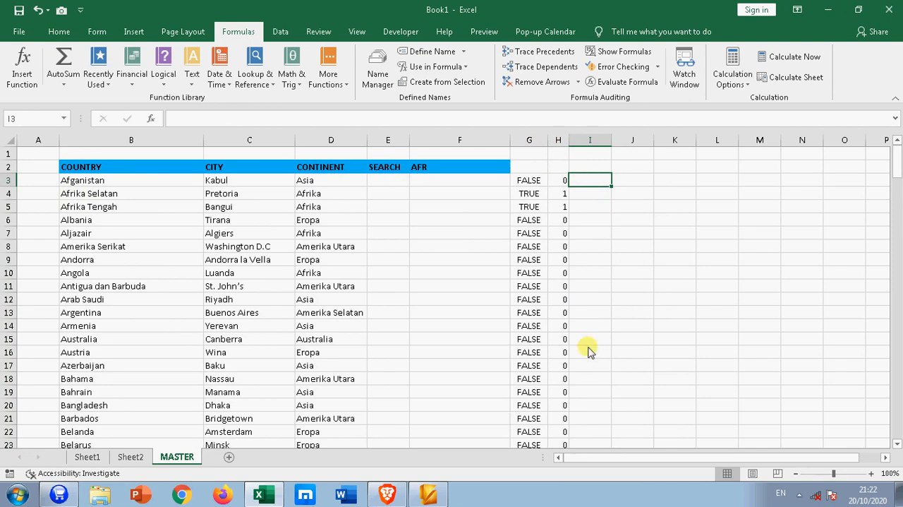
# Begin a formula in I3 with an IF condition testing whether H3=1
pyautogui.write('=')
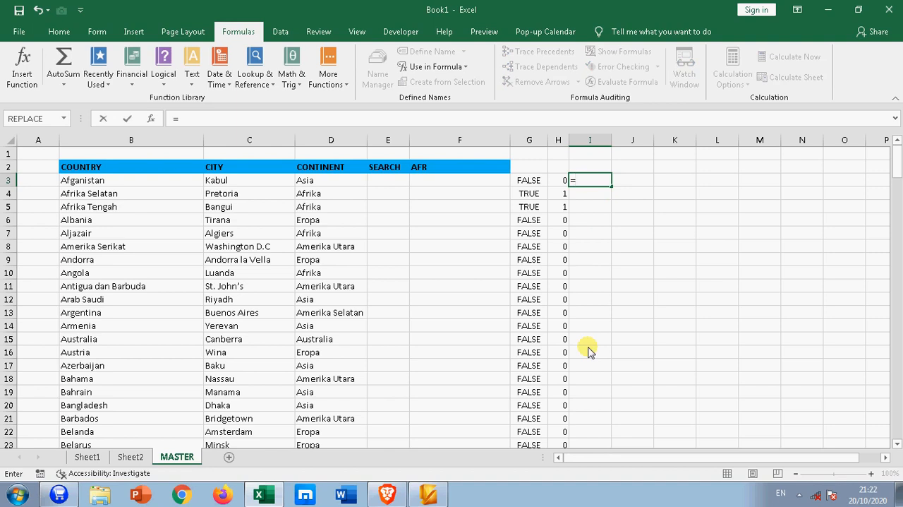
pyautogui.write('I')
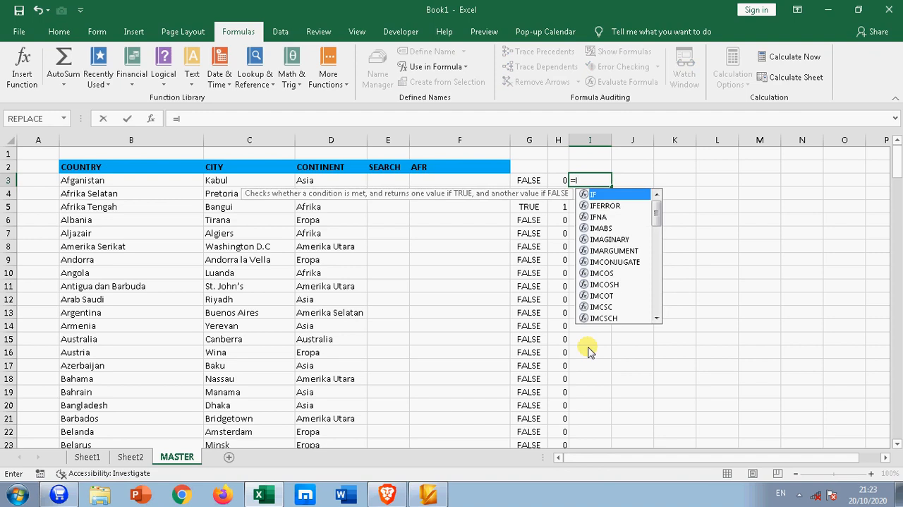
pyautogui.write('F')
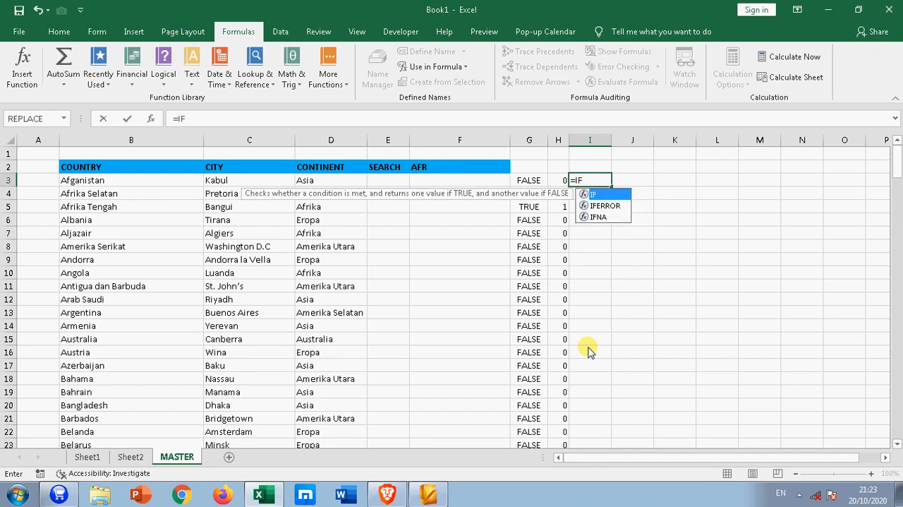
pyautogui.write('(')
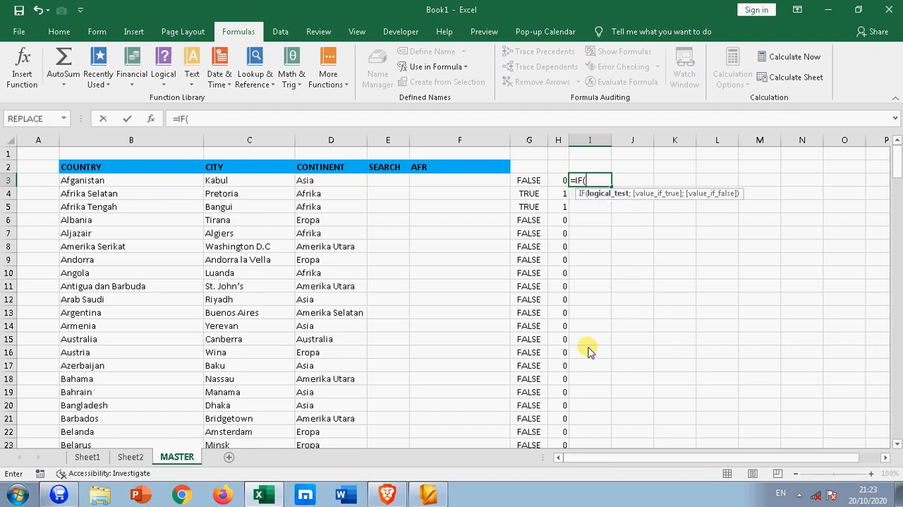
pyautogui.click(556, 180)
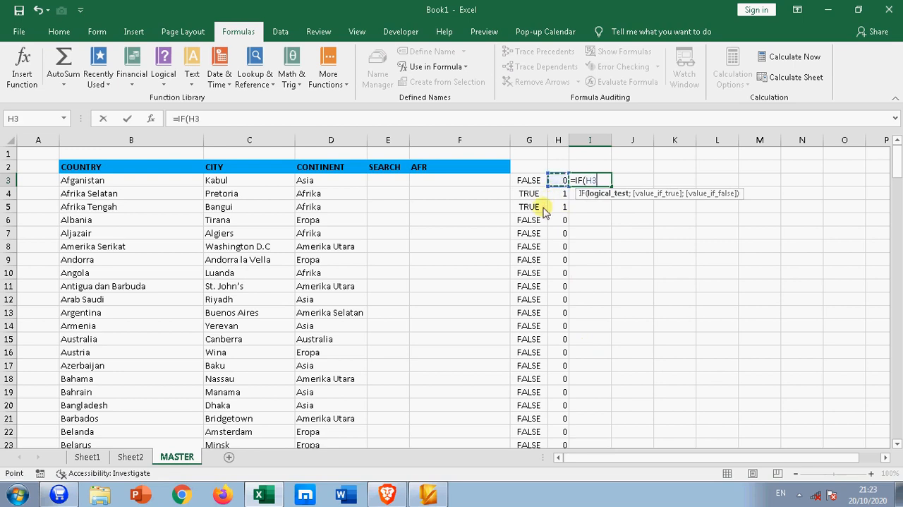
pyautogui.write('=1;')
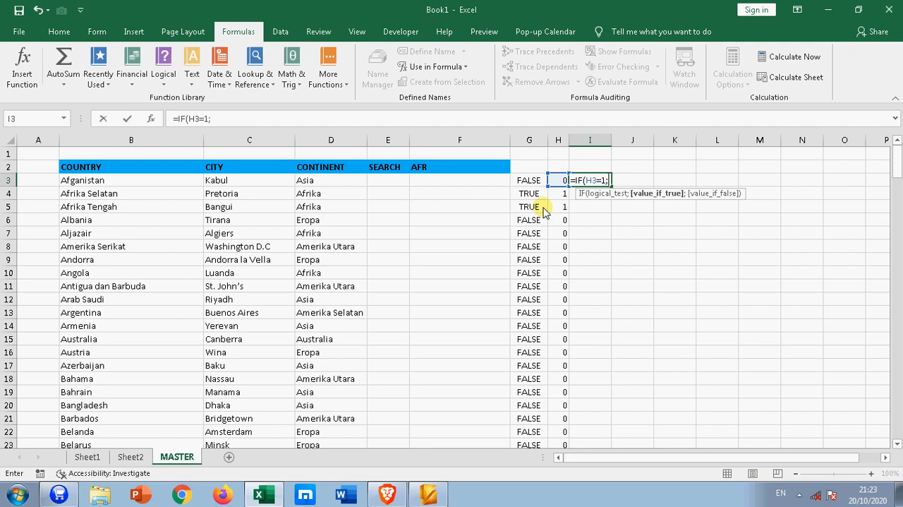
pyautogui.write('CO')
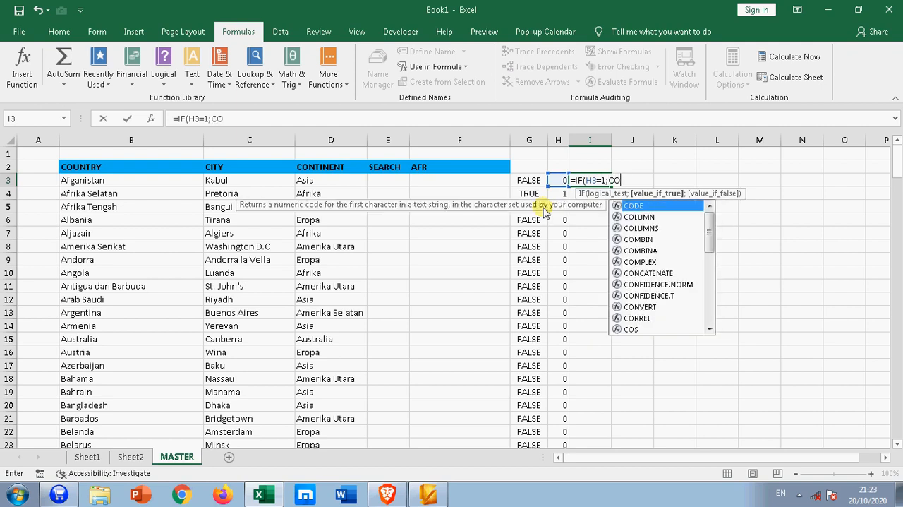
pyautogui.write('UNTIF')
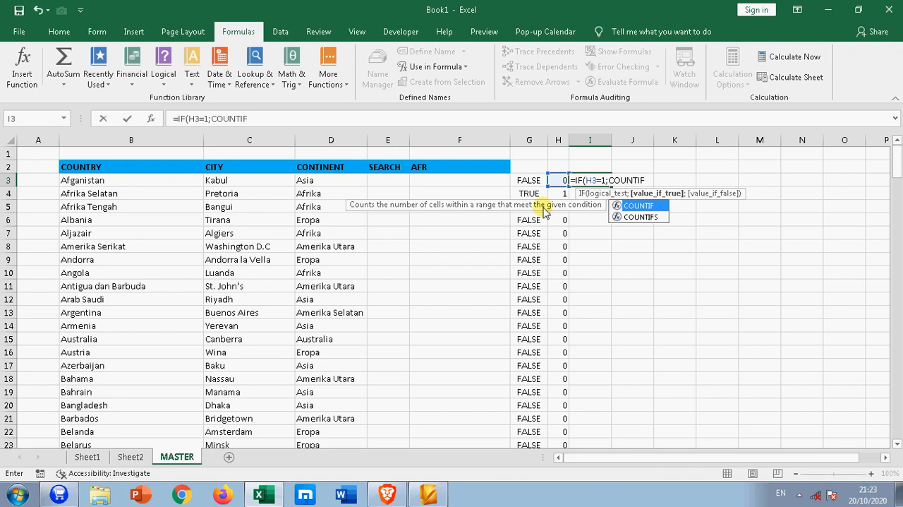
pyautogui.write('(')
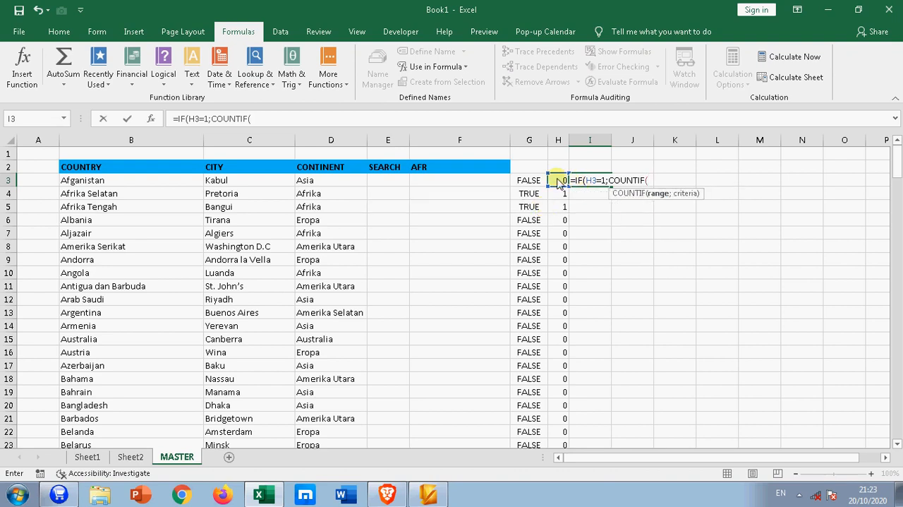
# Add a COUNTIF over the range H3:H3 as the value if true in the I3 formula
pyautogui.click(558, 181)
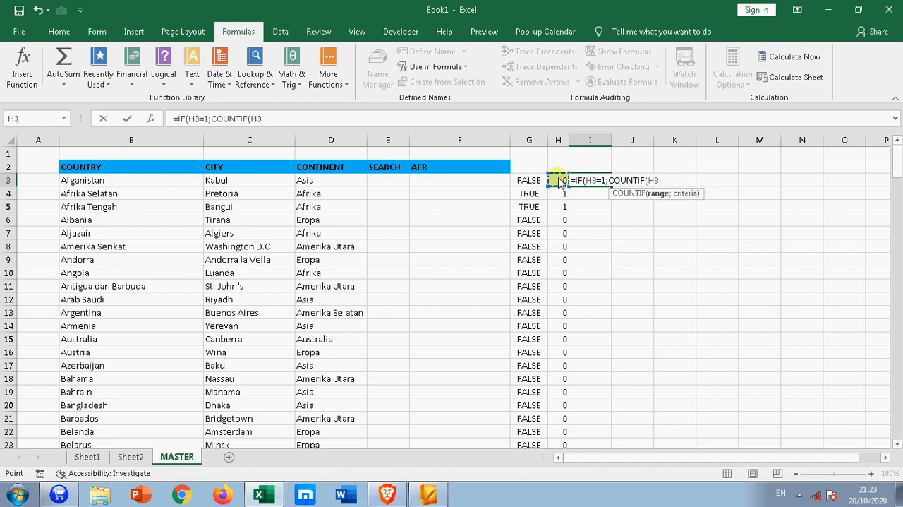
pyautogui.press('F4')
pyautogui.press('F8')
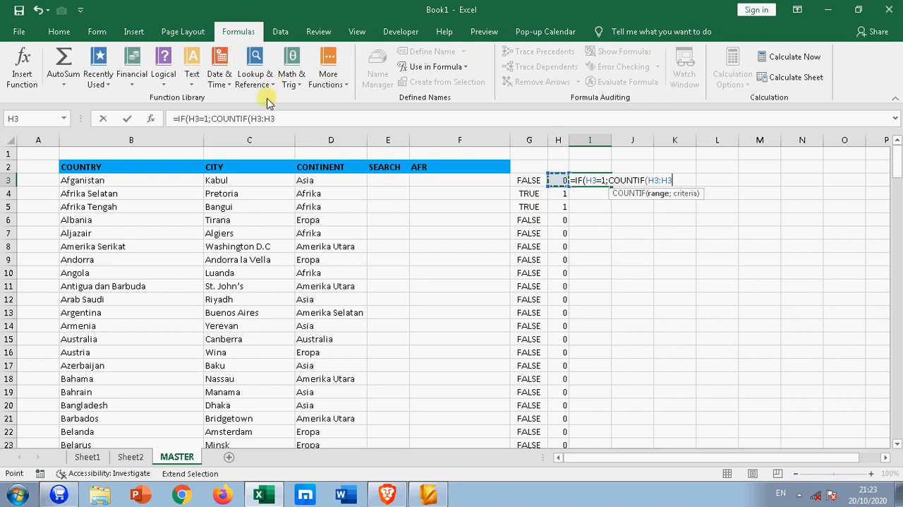
# Anchor the COUNTIF range as $H$3:$H3 so that it expands row by row, and continue to the criteria argument
pyautogui.moveTo(257, 118); pyautogui.dragTo(255, 176)
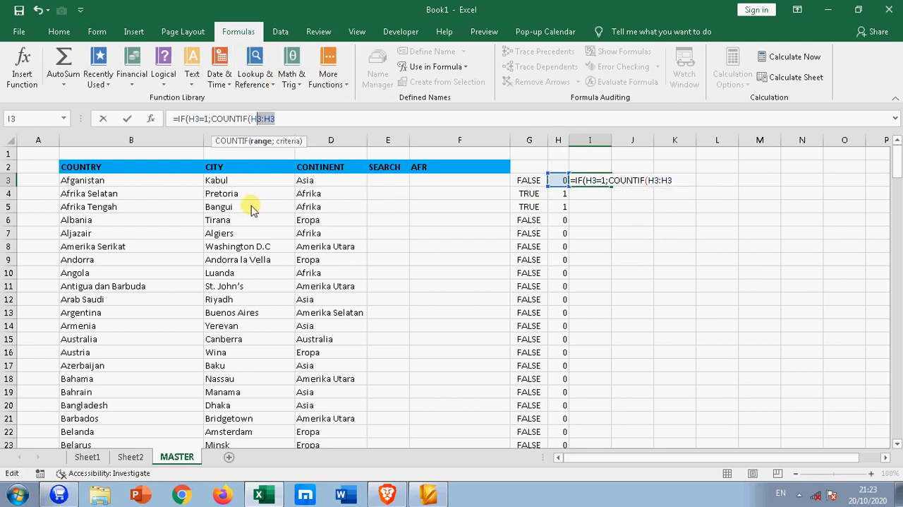
pyautogui.click(255, 119)
pyautogui.press('F4')
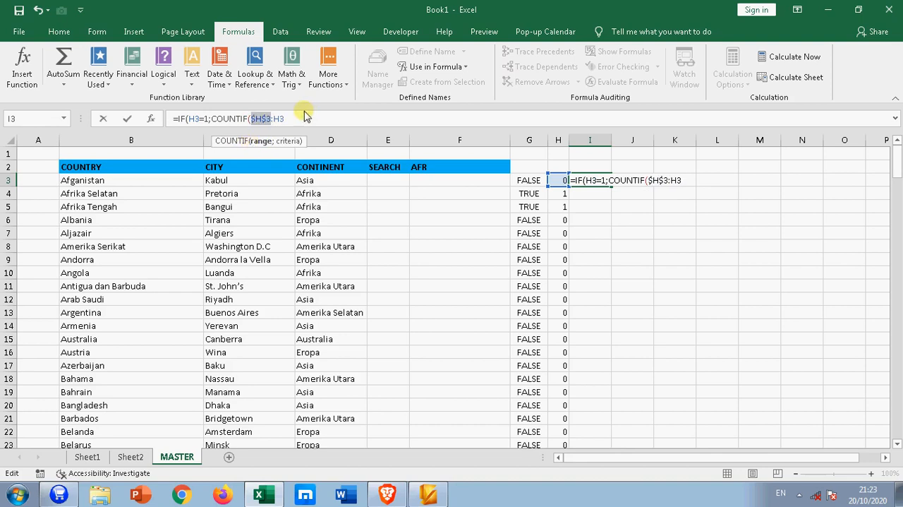
pyautogui.click(281, 119)
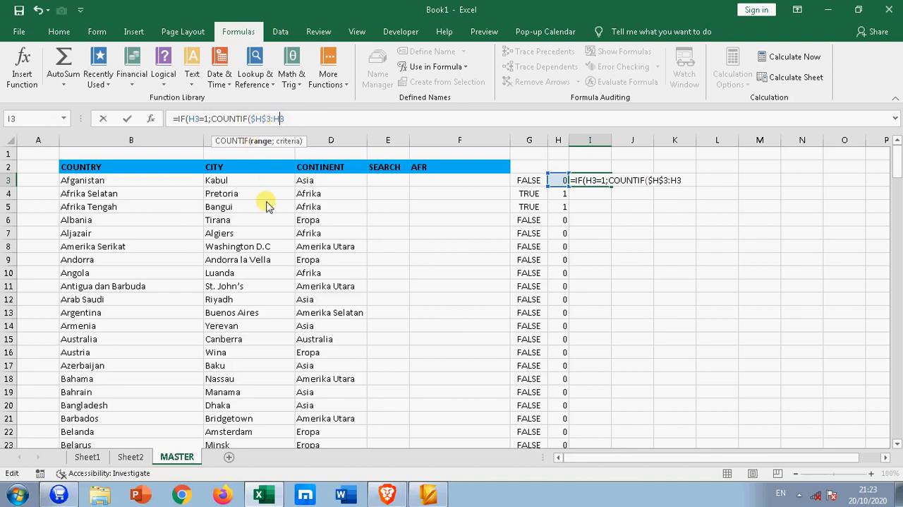
pyautogui.press('F4')
pyautogui.press('F4')
pyautogui.press('F4')
pyautogui.press('Right')
pyautogui.write(';')
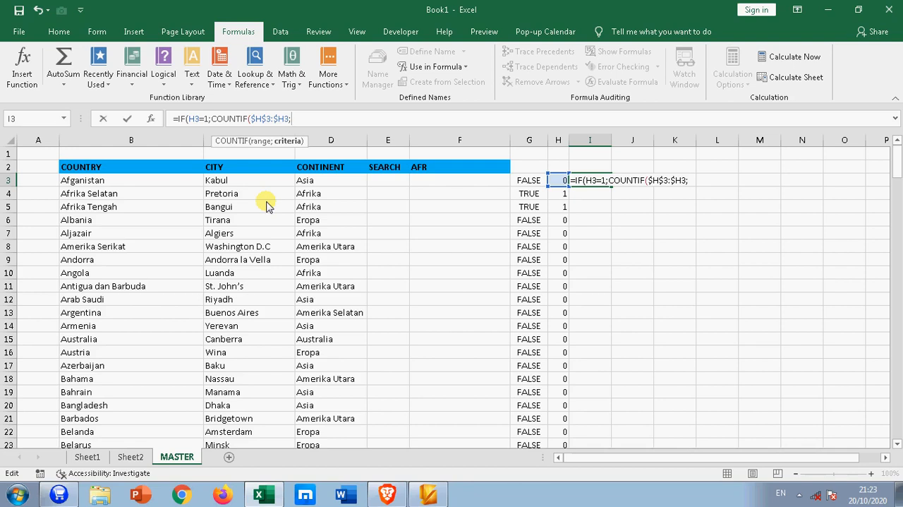
# Complete the I3 formula with criterion 1 and an empty string for non-matches, as =IF(H3=1;COUNTIF($H$3:$H3;1);"")
pyautogui.write('1)')
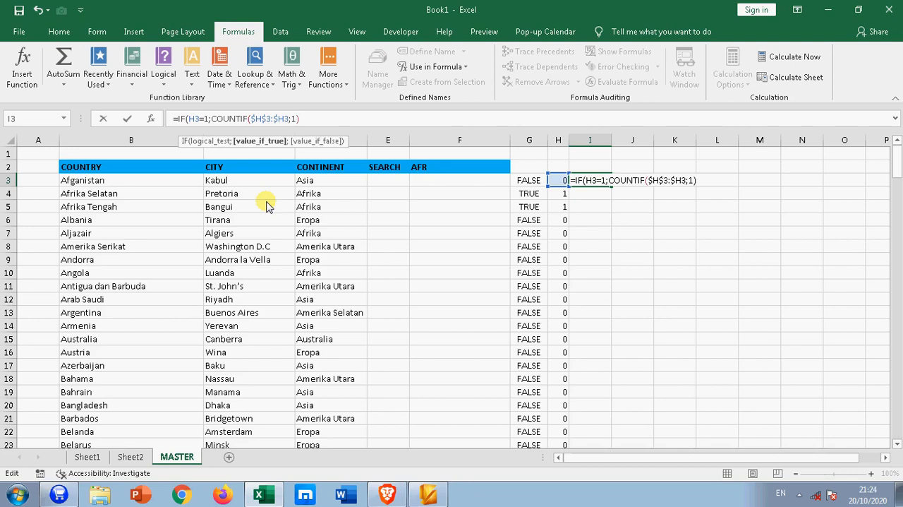
pyautogui.write(';')
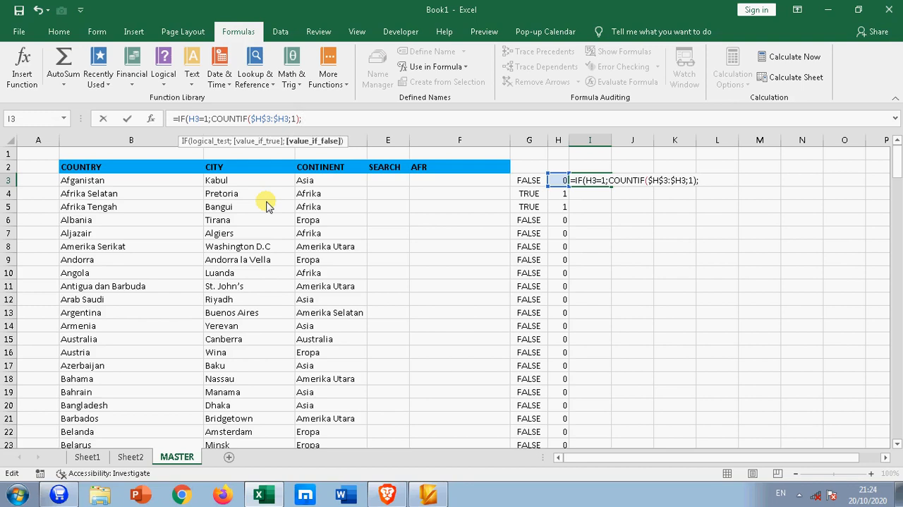
pyautogui.write('""')
pyautogui.press('Return')
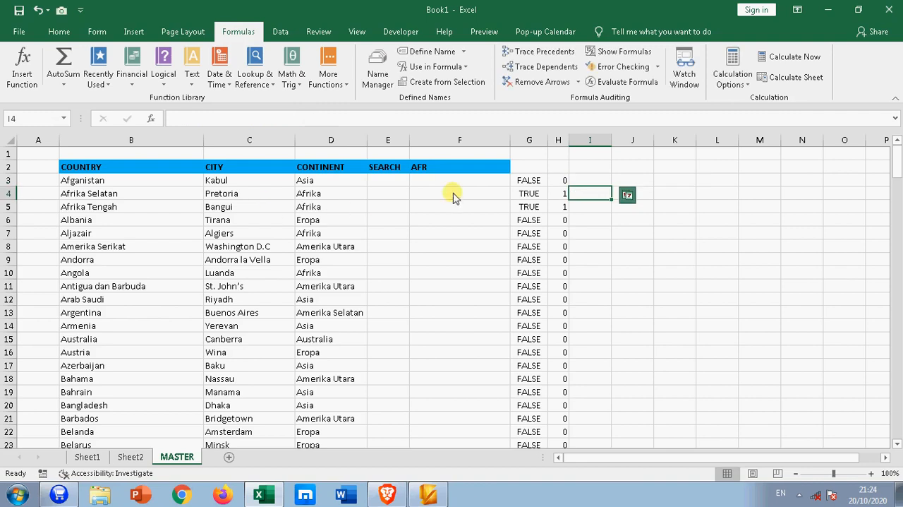
# Fill the I3 formula down column I to row 195 and check the numbering against the flags in rows 4 and 5
pyautogui.click(590, 180)
pyautogui.doubleClick(611, 186)
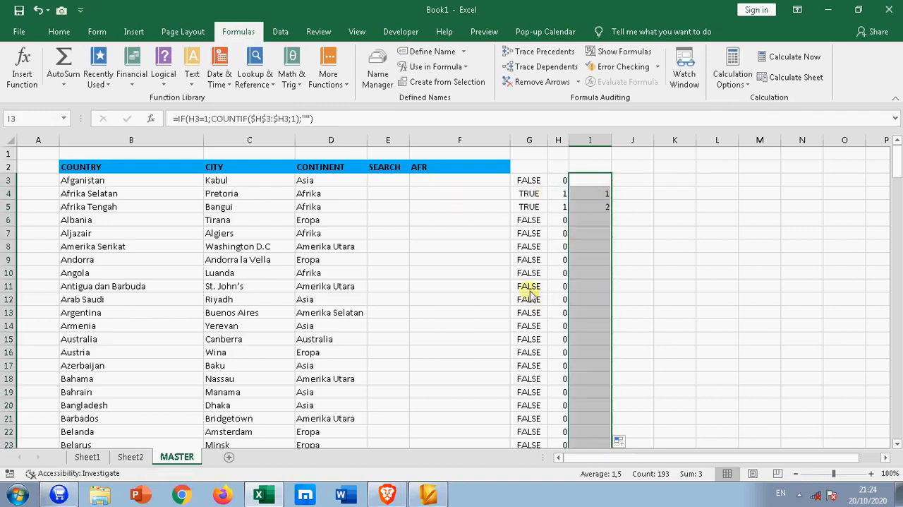
pyautogui.click(558, 196)
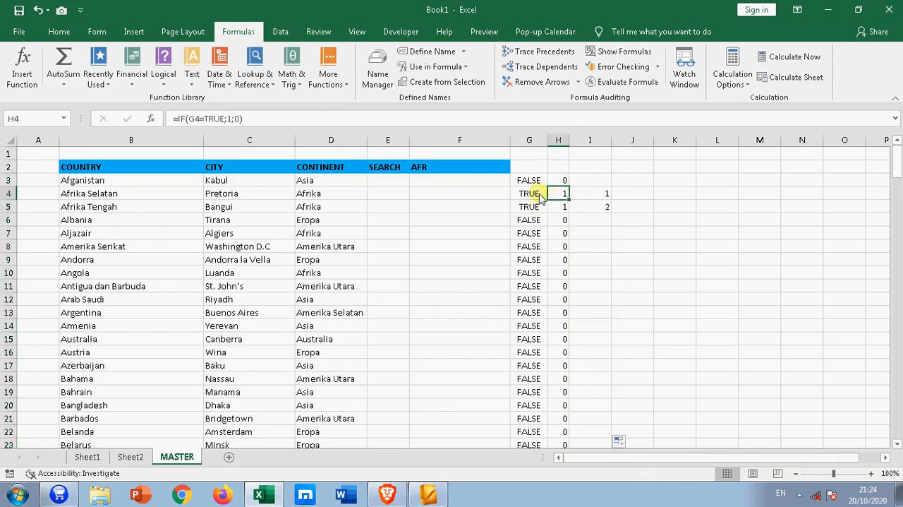
pyautogui.click(606, 197)
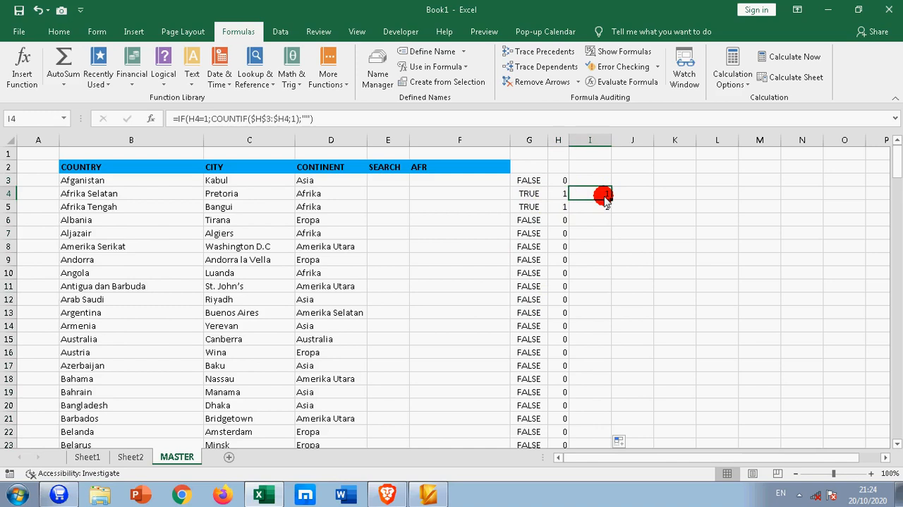
pyautogui.click(559, 209)
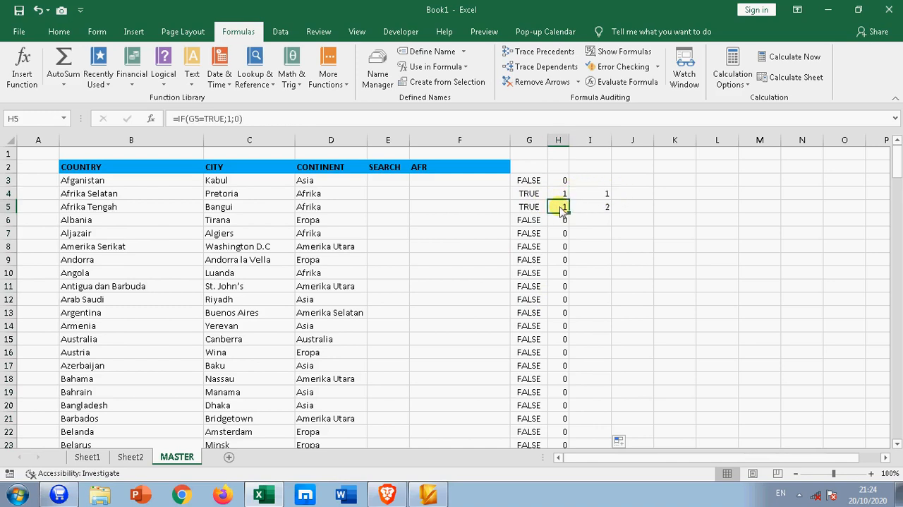
pyautogui.click(606, 208)
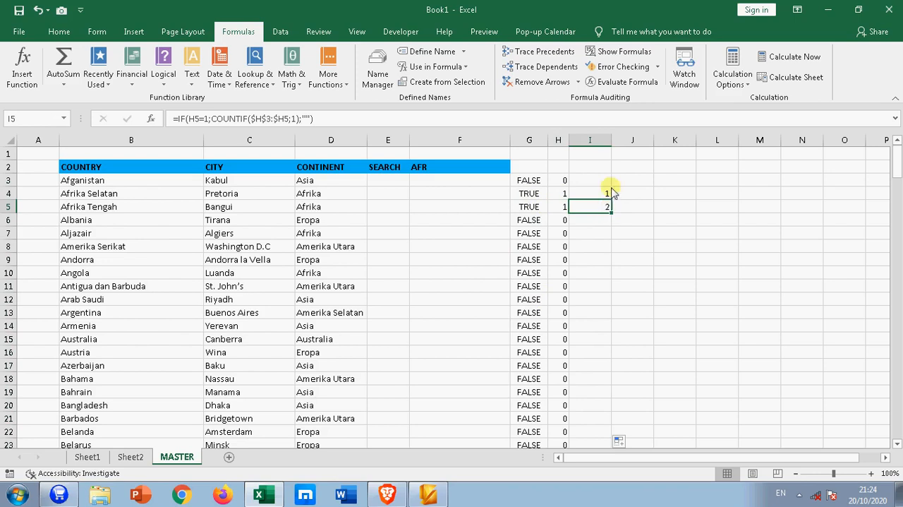
# Narrow helper column I to fit its contents
pyautogui.click(456, 182)
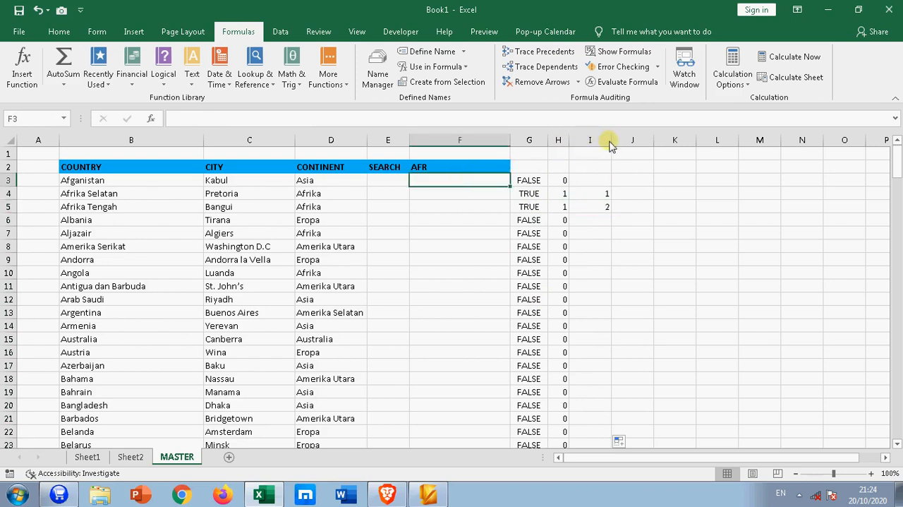
pyautogui.moveTo(611, 140); pyautogui.dragTo(594, 141)
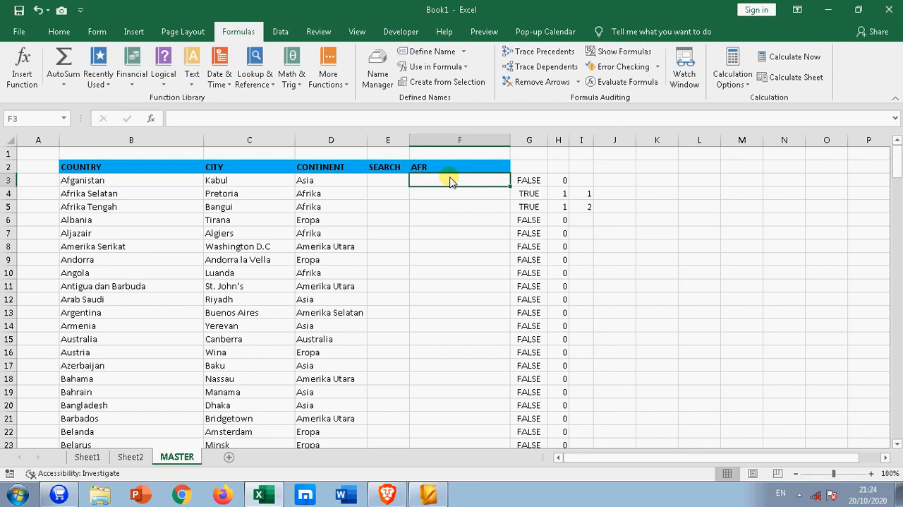
# Enter the opening IFERROR(INDEX( of the result-list formula in F3, without the equals sign
pyautogui.write('IFER')
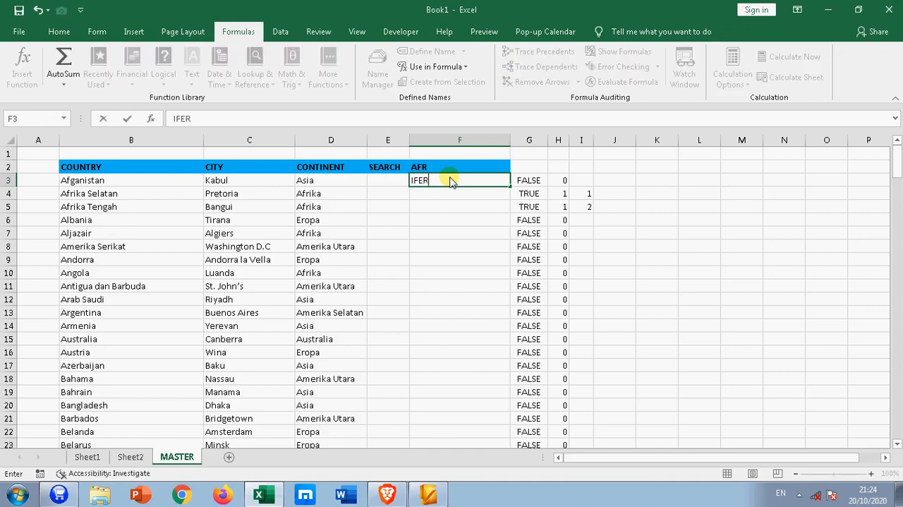
pyautogui.write('ROR(')
pyautogui.write('INDEX(')
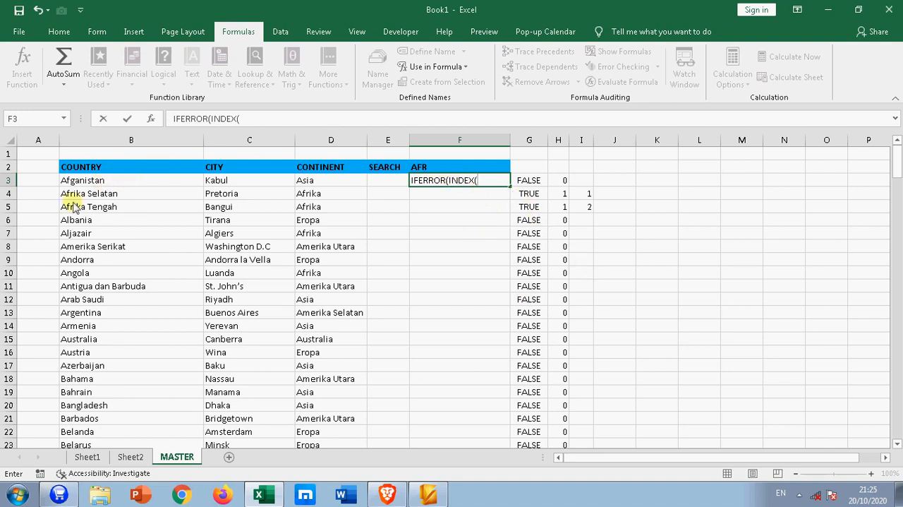
pyautogui.click(115, 184)
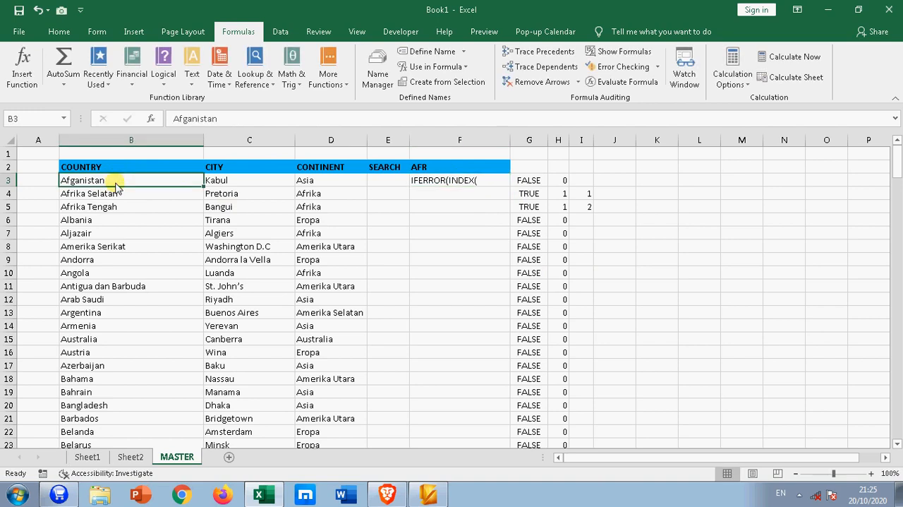
pyautogui.hotkey('ctrl', 'shift', 'Down')
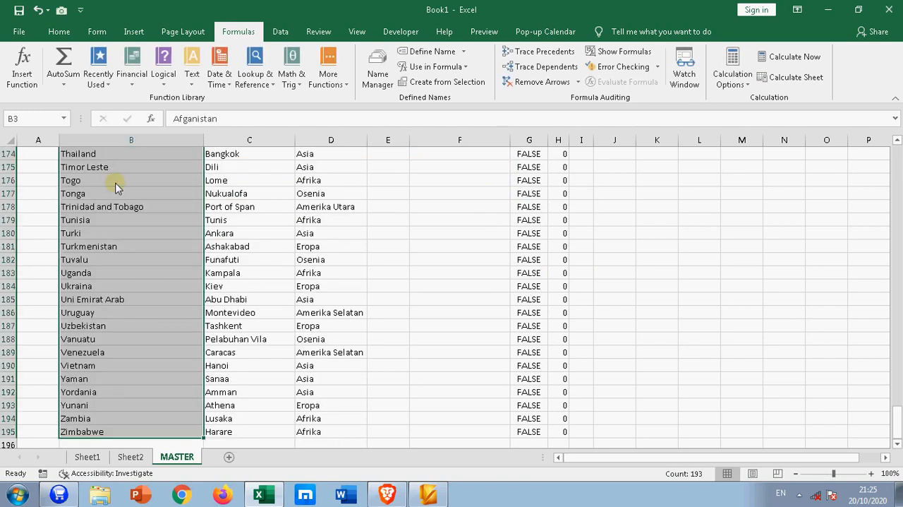
pyautogui.moveTo(894, 416); pyautogui.dragTo(895, 152)
# Put the missing equals sign before IFERROR in F3 and set the INDEX array to the absolute country range $B$3:$B$195
pyautogui.click(457, 184)
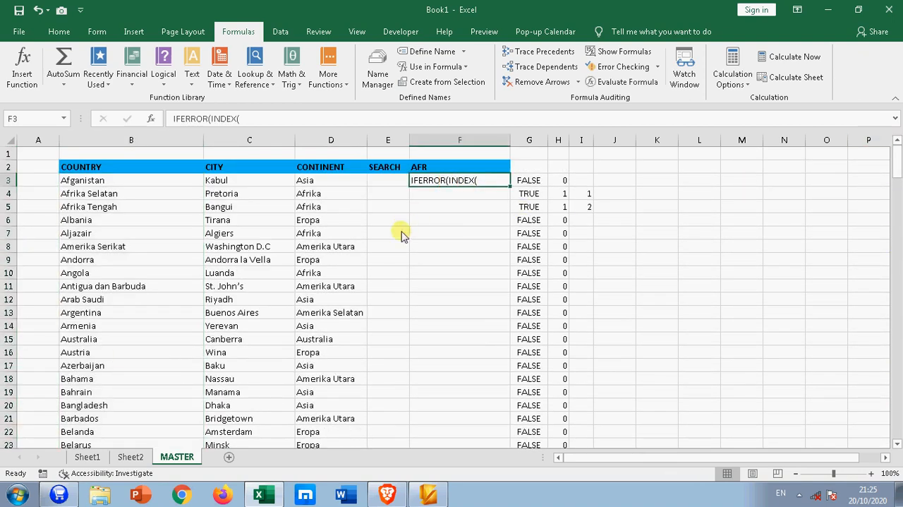
pyautogui.click(173, 119)
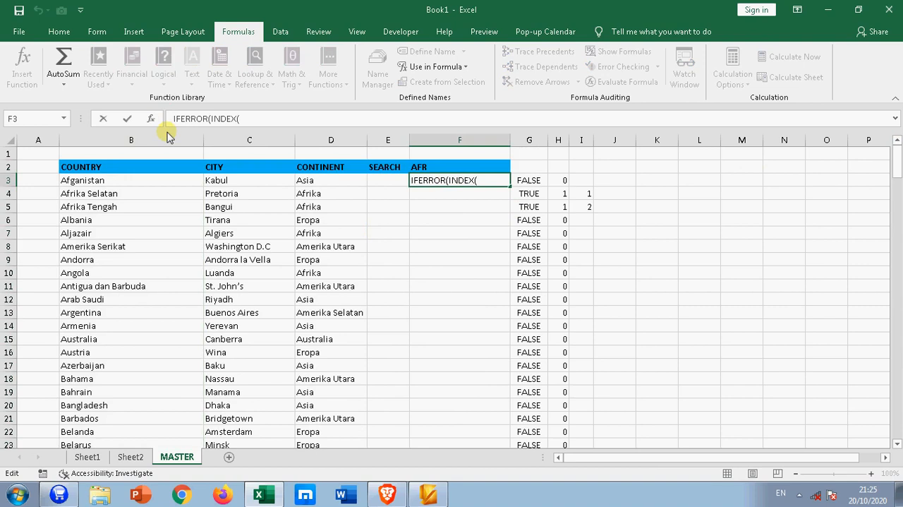
pyautogui.write('=')
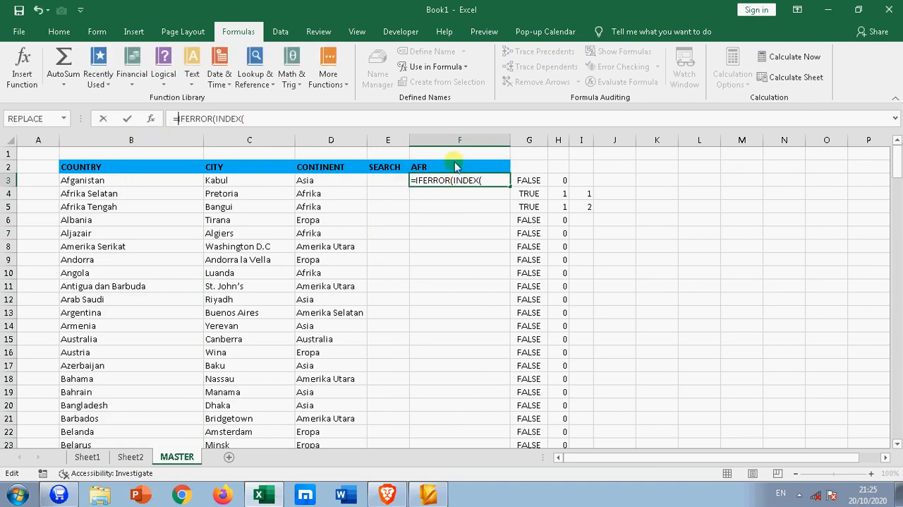
pyautogui.click(101, 180)
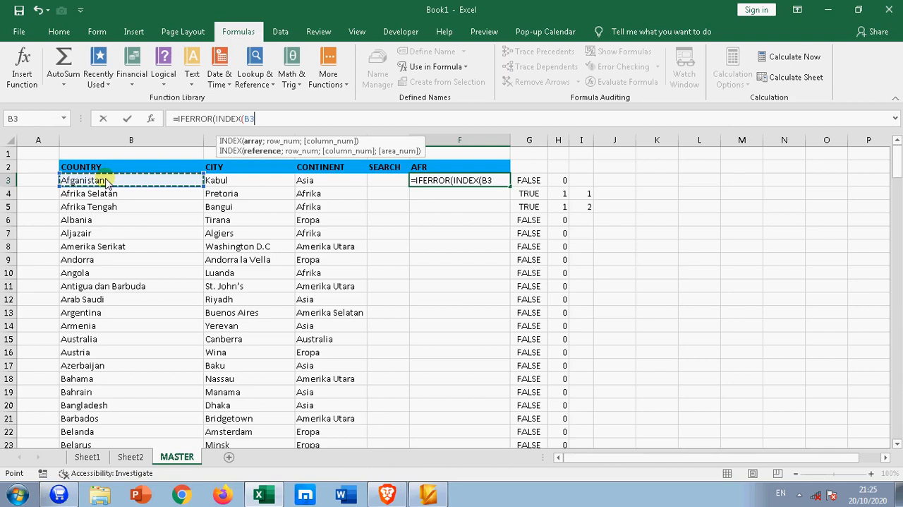
pyautogui.hotkey('ctrl', 'shift', 'Down')
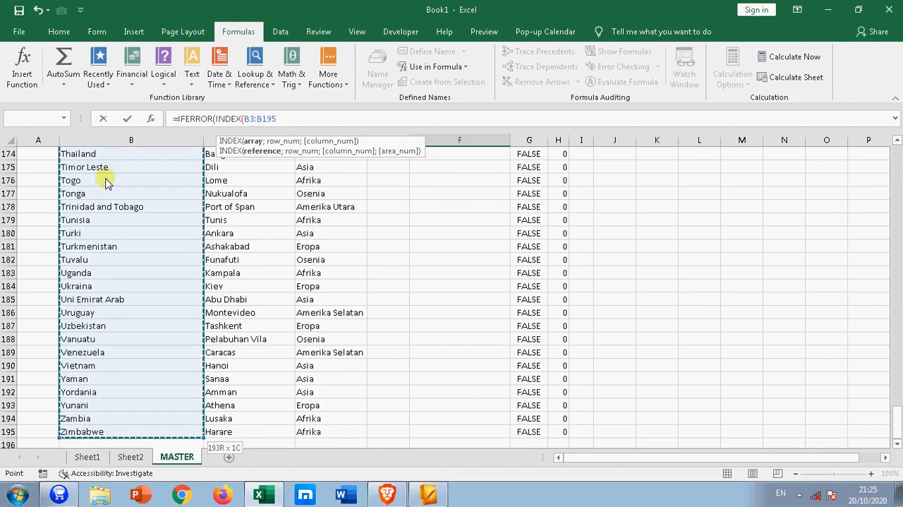
pyautogui.press('F4')
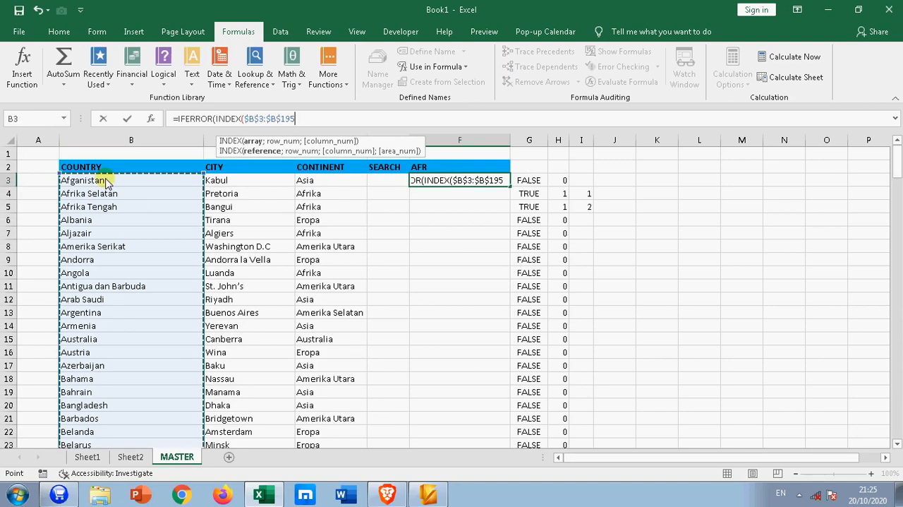
# Start the INDEX row number argument in F3 with MATCH, and nest the ROWS function as its lookup value
pyautogui.write(';')
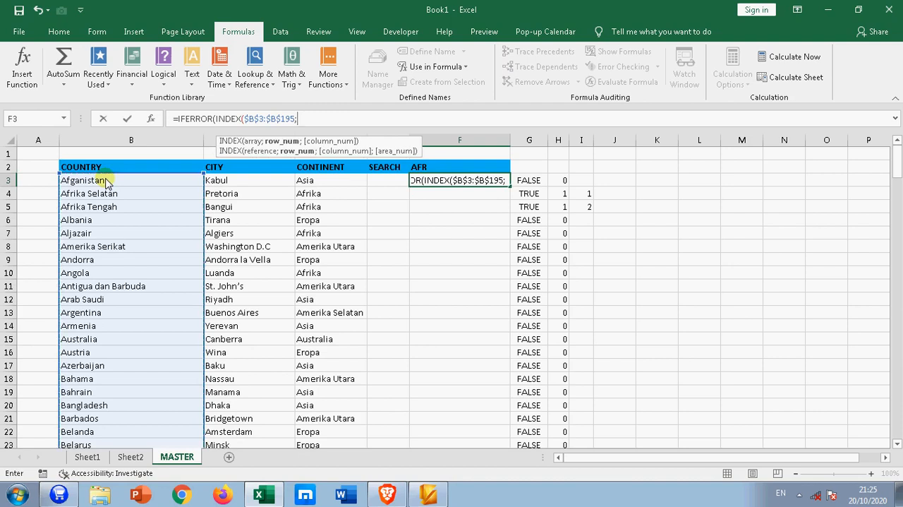
pyautogui.write('M')
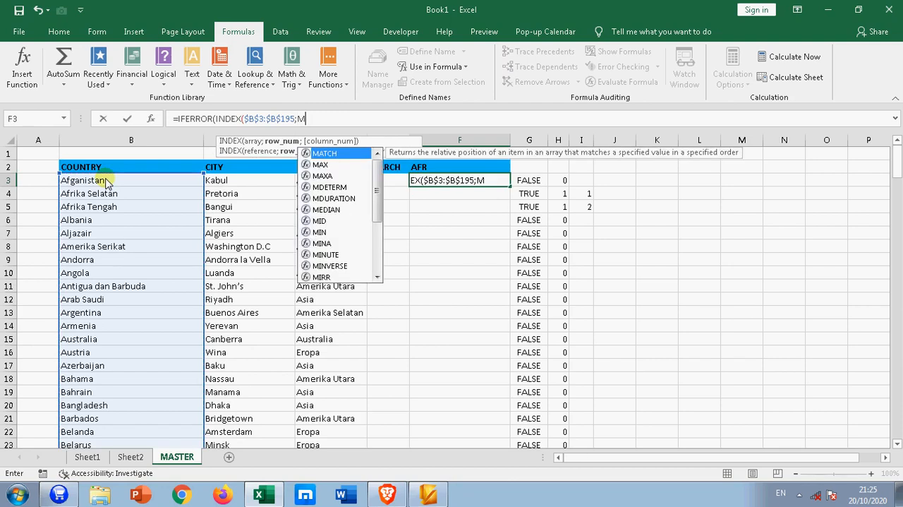
pyautogui.write('A')
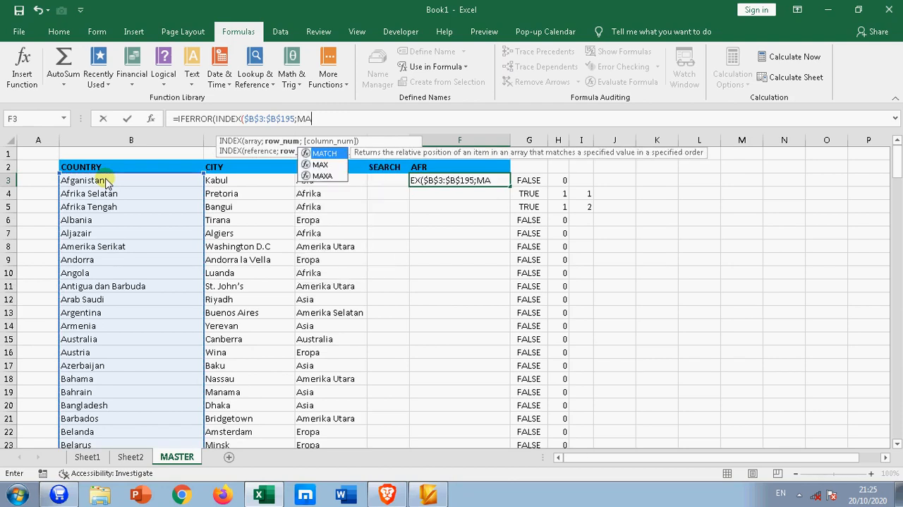
pyautogui.press('Tab')
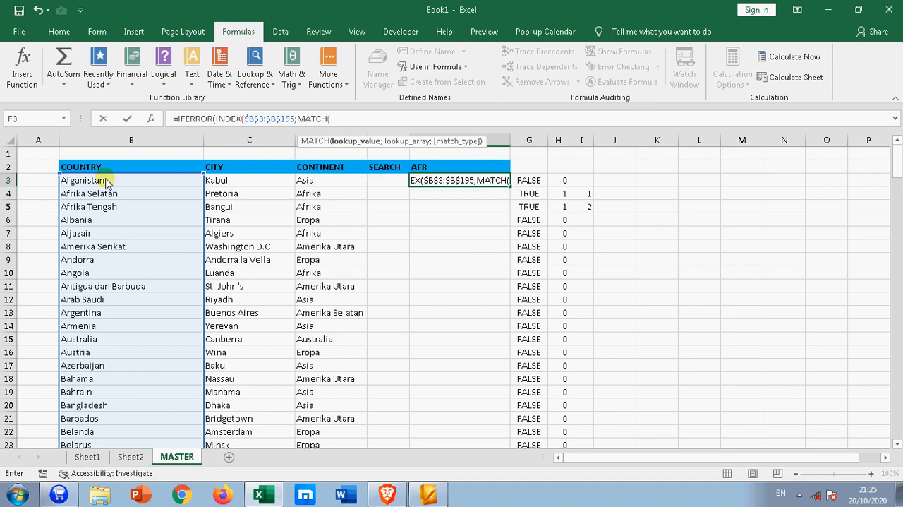
pyautogui.write('R')
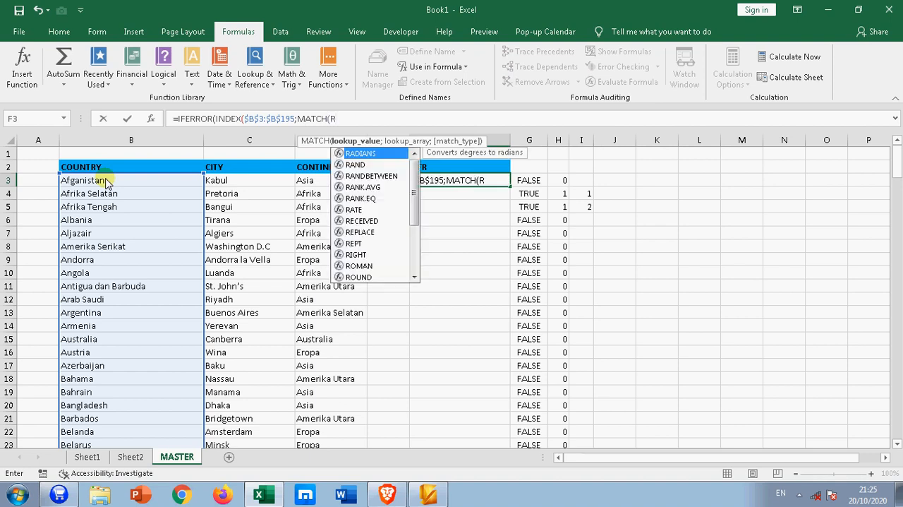
pyautogui.write('O')
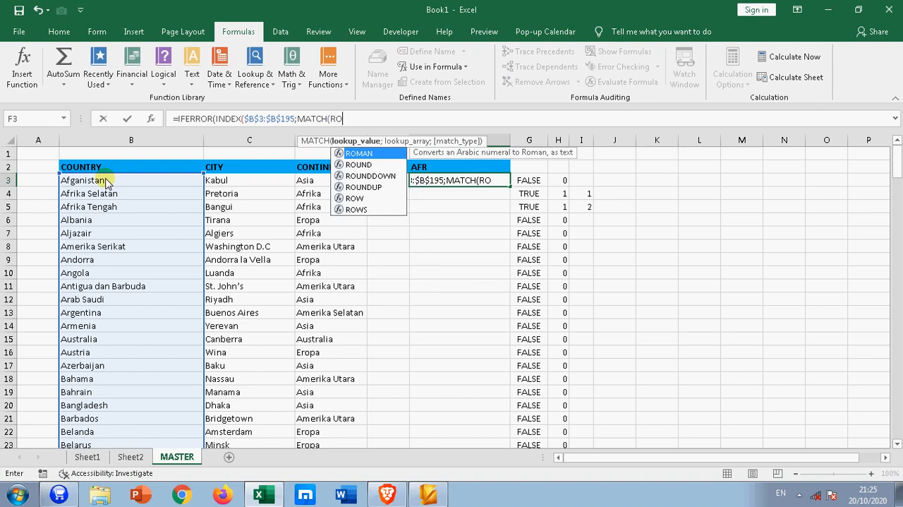
pyautogui.press('Down')
pyautogui.press('Down')
pyautogui.press('Down')
pyautogui.press('Down')
pyautogui.press('Down')
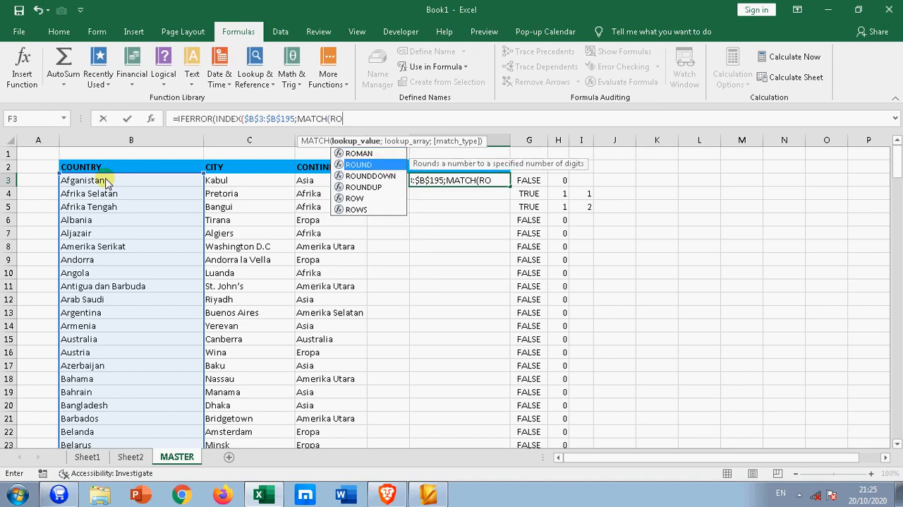
pyautogui.press('Tab')
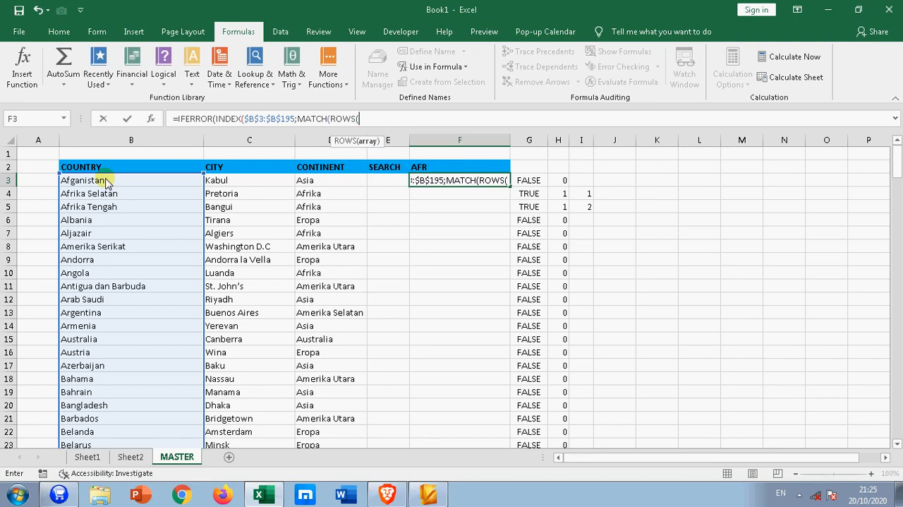
# Give ROWS the absolute reference $I$3:$I$3 in the F3 formula and close its parenthesis
pyautogui.click(583, 182)
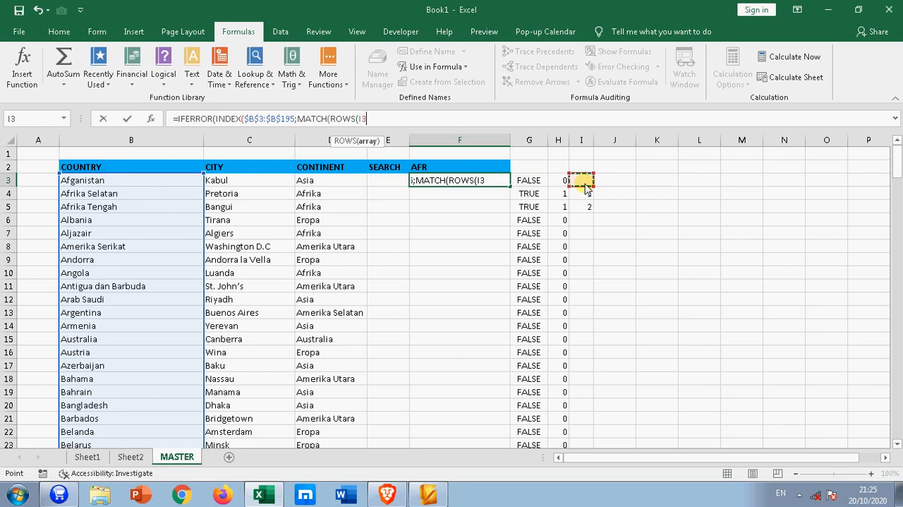
pyautogui.press('F8')
pyautogui.press('F8')
pyautogui.press('F4')
pyautogui.press('F8')
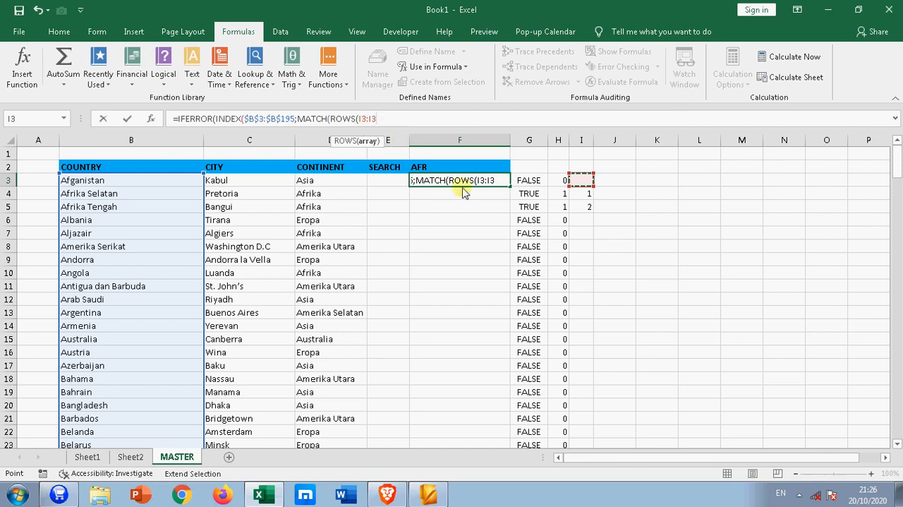
pyautogui.click(364, 120)
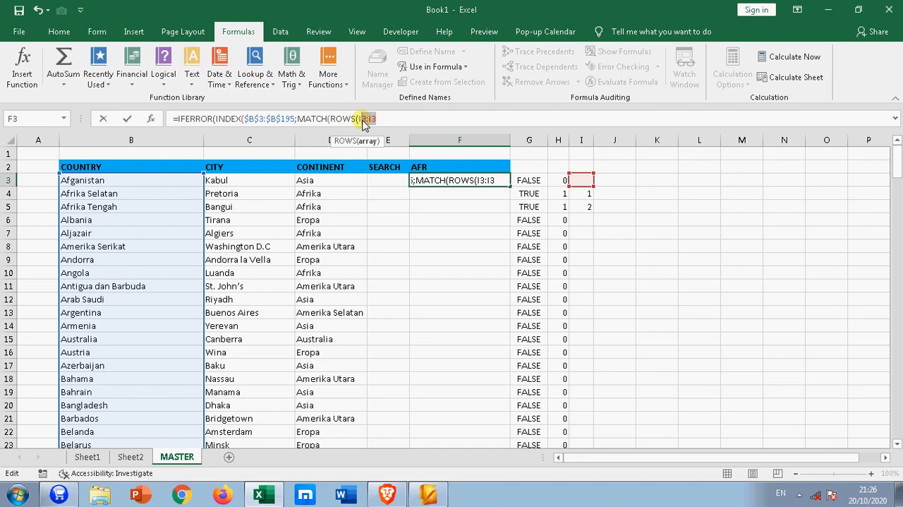
pyautogui.press('F4')
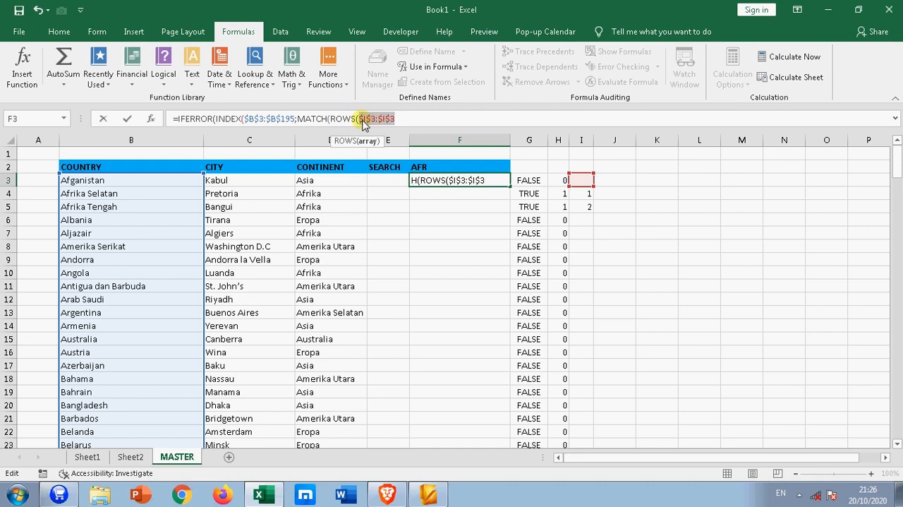
pyautogui.click(414, 123)
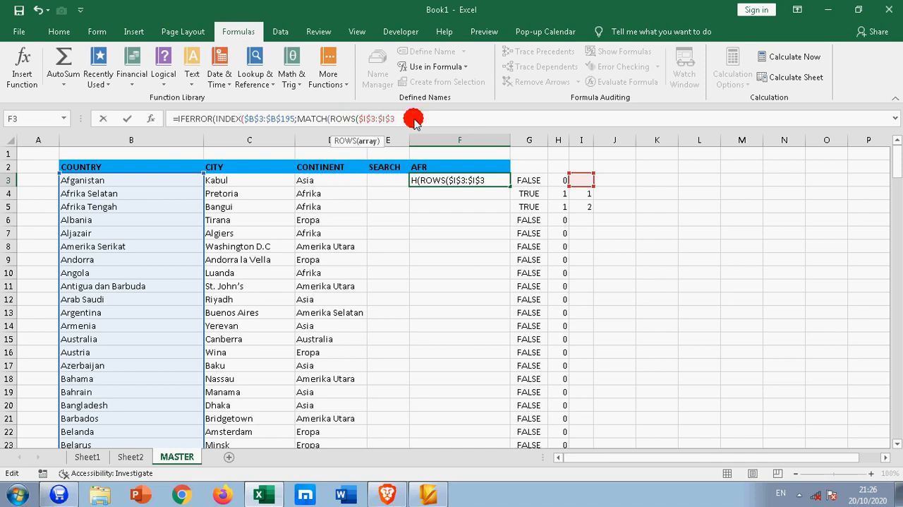
pyautogui.write(')')
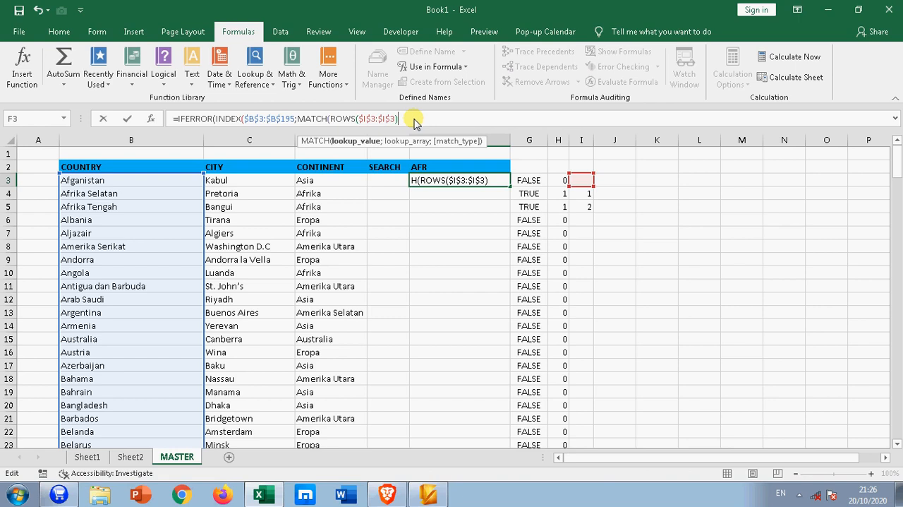
pyautogui.write(';')
# Set the MATCH lookup array to the absolute range $I$3:$I$195 with match type 0, and close MATCH
pyautogui.click(580, 179)
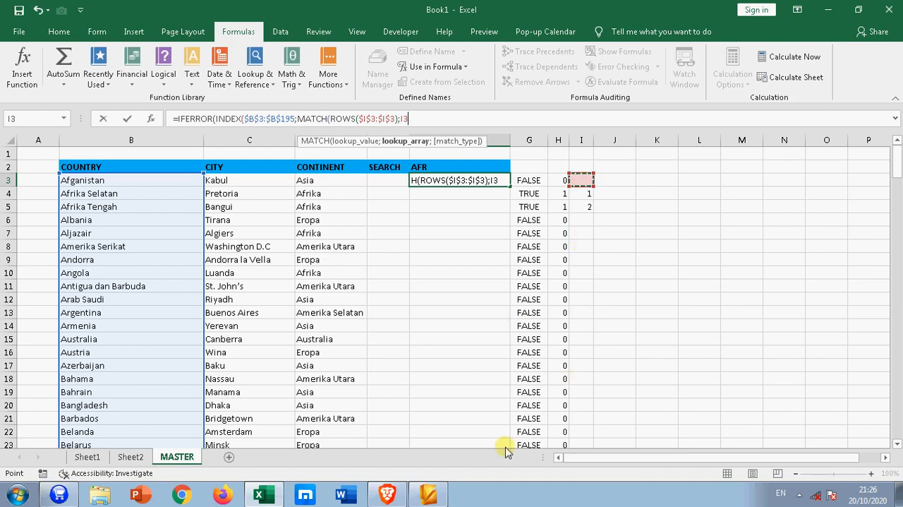
pyautogui.hotkey('ctrl', 'shift', 'Down')
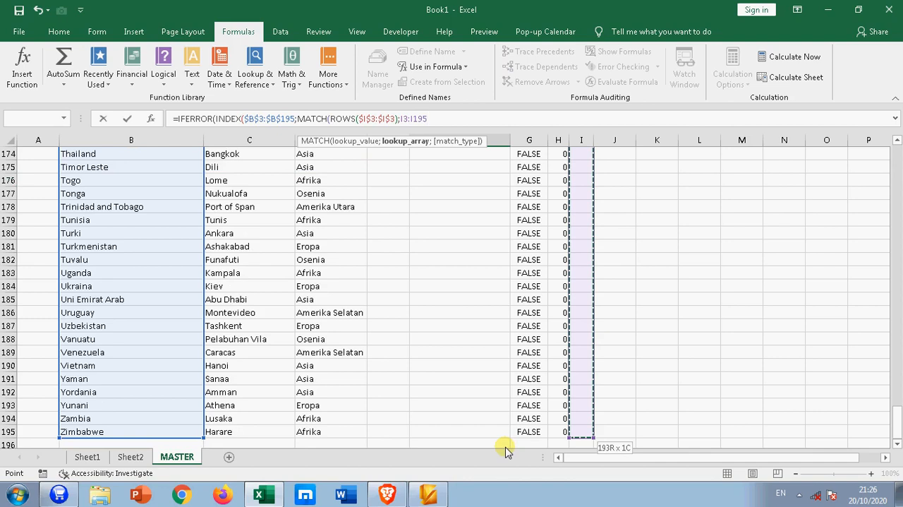
pyautogui.press('F4')
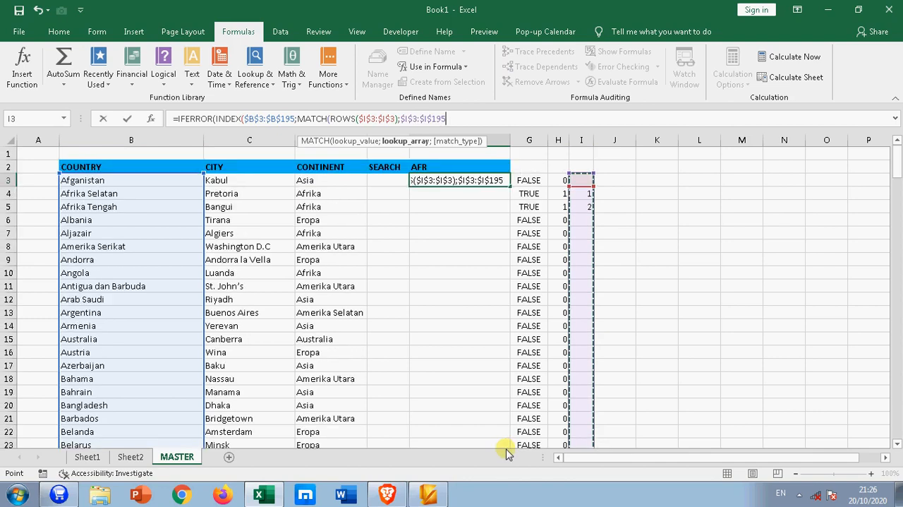
pyautogui.write(';')
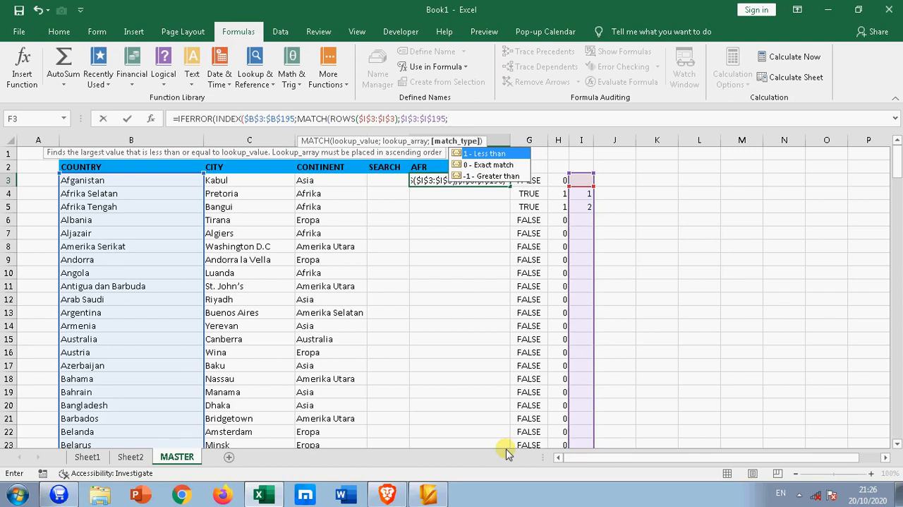
pyautogui.write('0)')
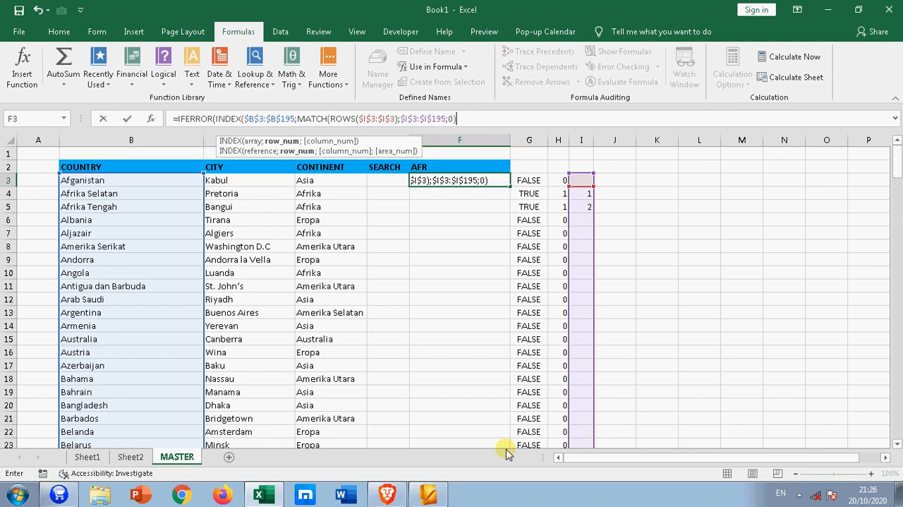
pyautogui.write(';')
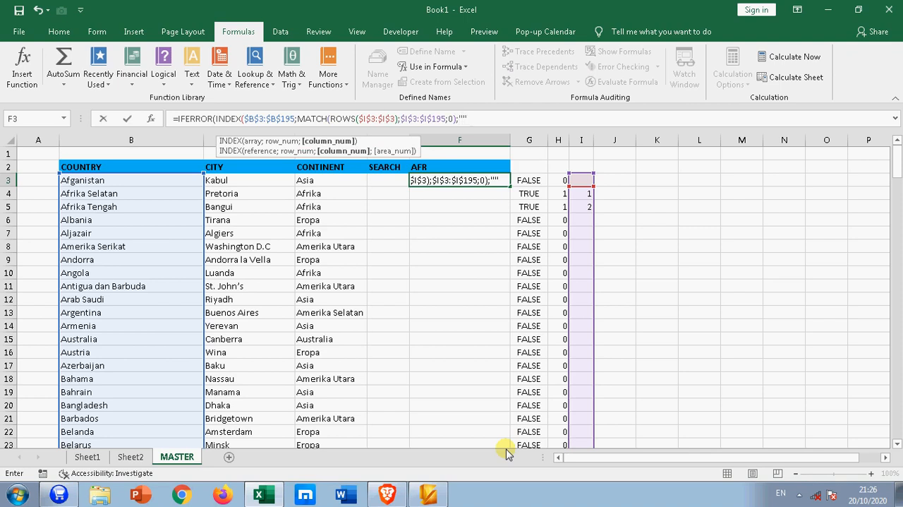
# Finish the F3 formula with "" as the IFERROR fallback, closing the INDEX parenthesis before it
pyautogui.press('Return')
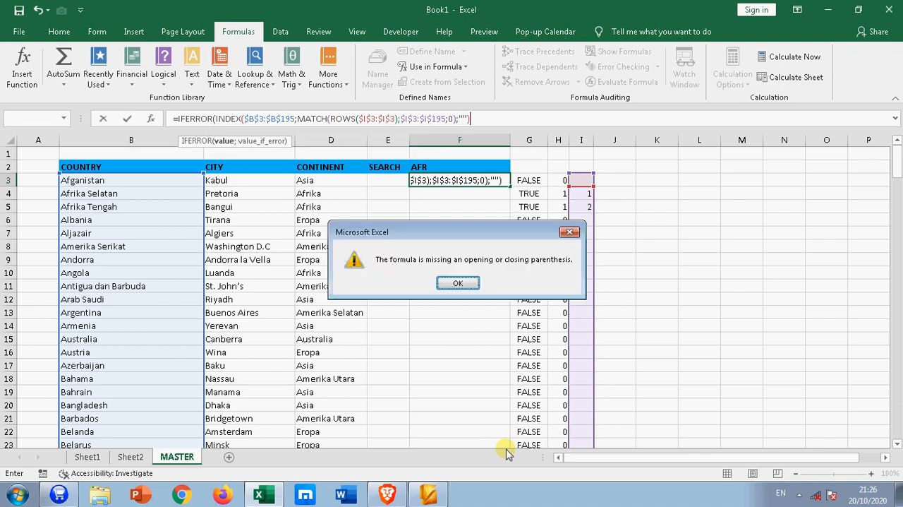
pyautogui.click(472, 287)
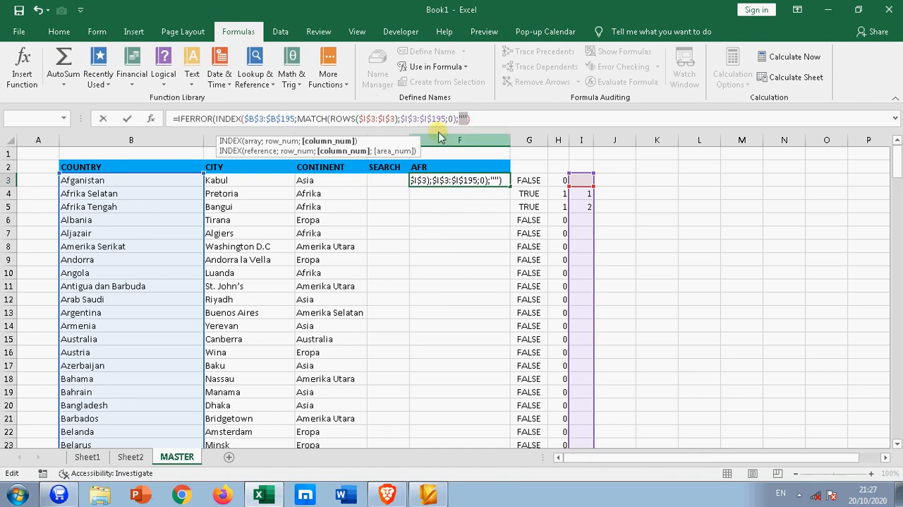
pyautogui.click(458, 118)
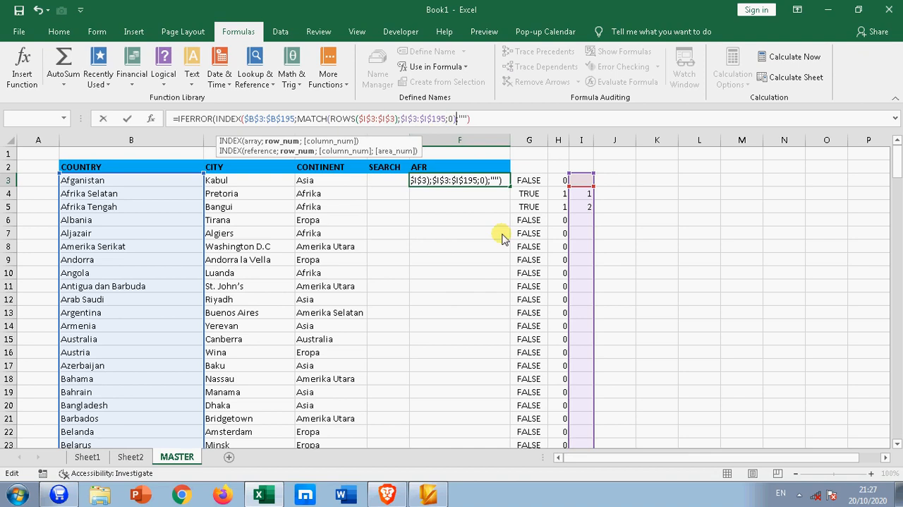
pyautogui.write(';')
pyautogui.press('Return')
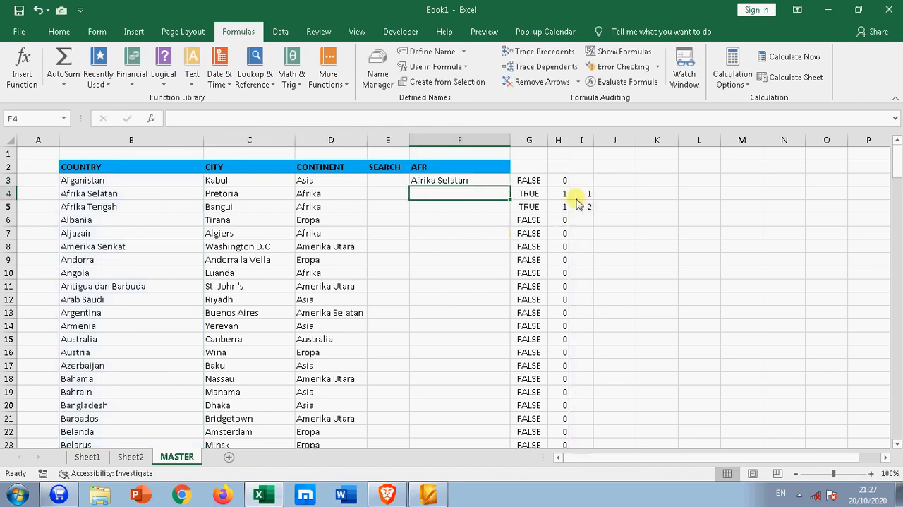
# Fill the F3 formula down column F to row 195 and check the extracted countries
pyautogui.click(480, 182)
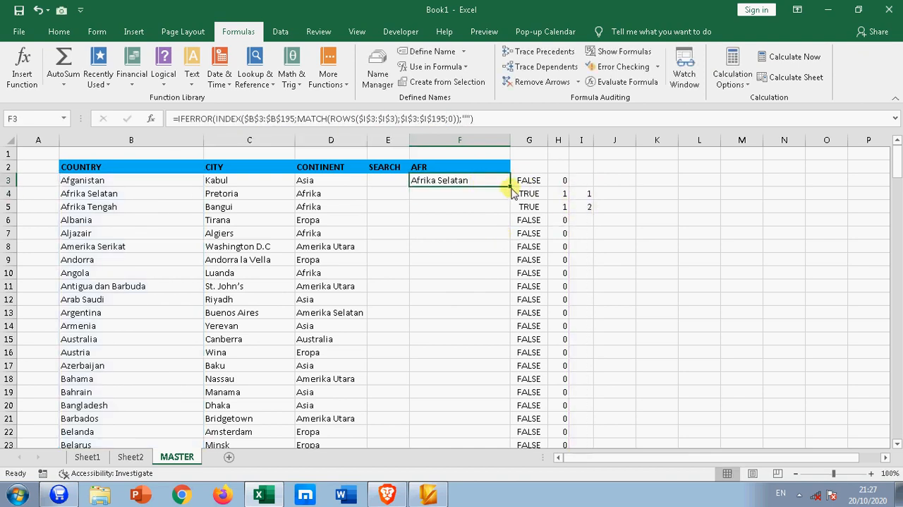
pyautogui.doubleClick(510, 186)
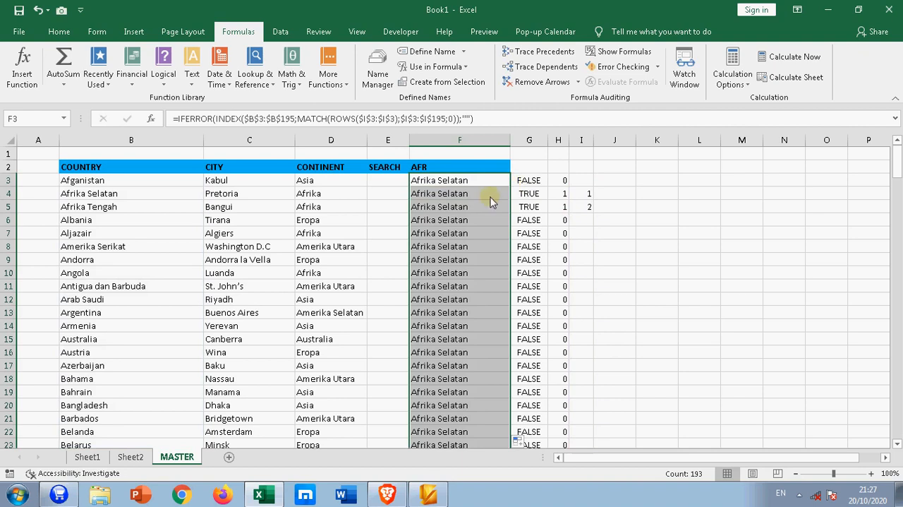
pyautogui.click(484, 182)
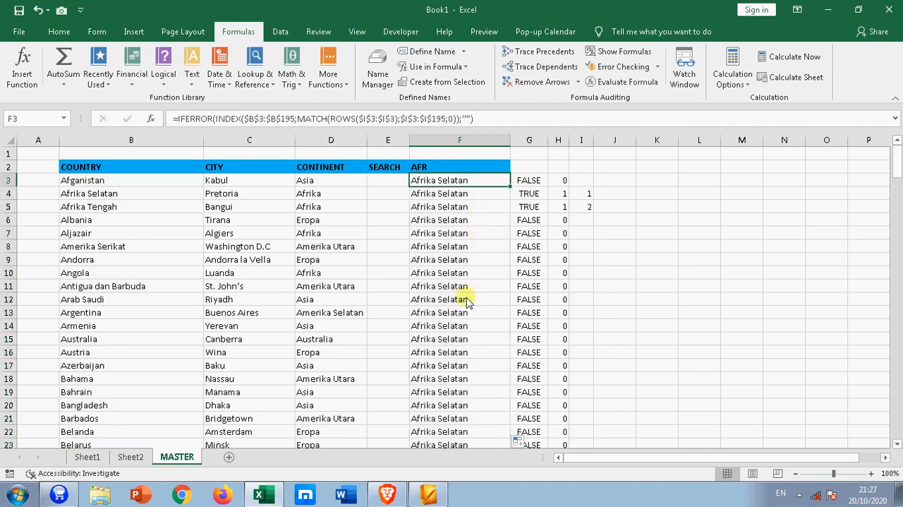
pyautogui.scroll(-20, 467, 303)
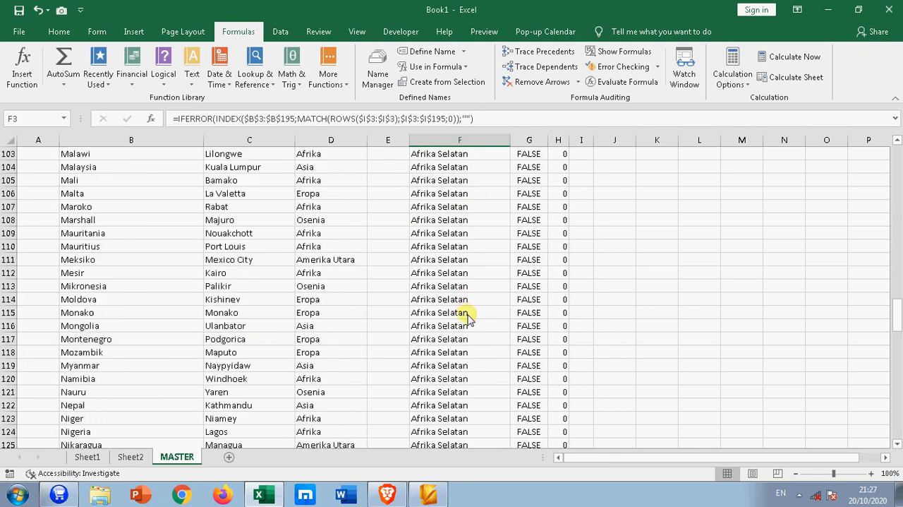
pyautogui.scroll(-6, 467, 315)
pyautogui.moveTo(897, 370); pyautogui.dragTo(894, 166)
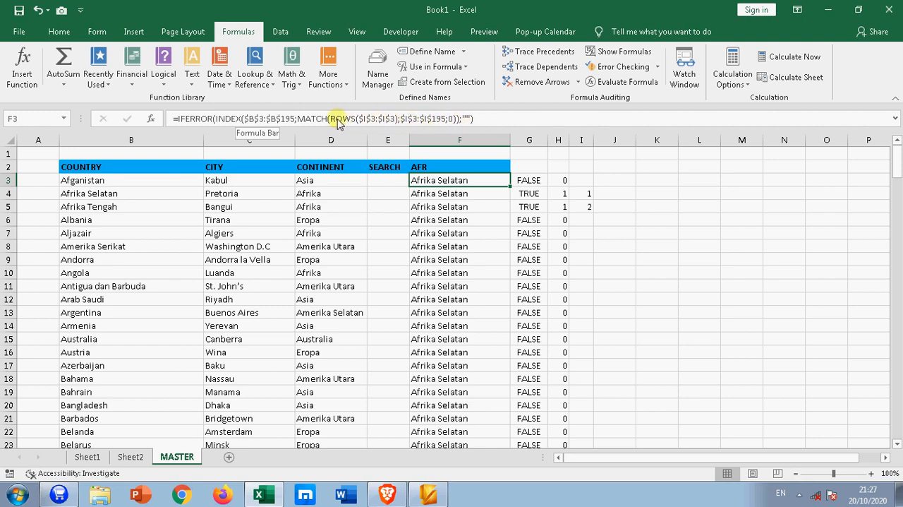
# Change the ROWS range in F3 to $I$3:$I3, refill column F down to row 195, and review that reference
pyautogui.click(360, 119)
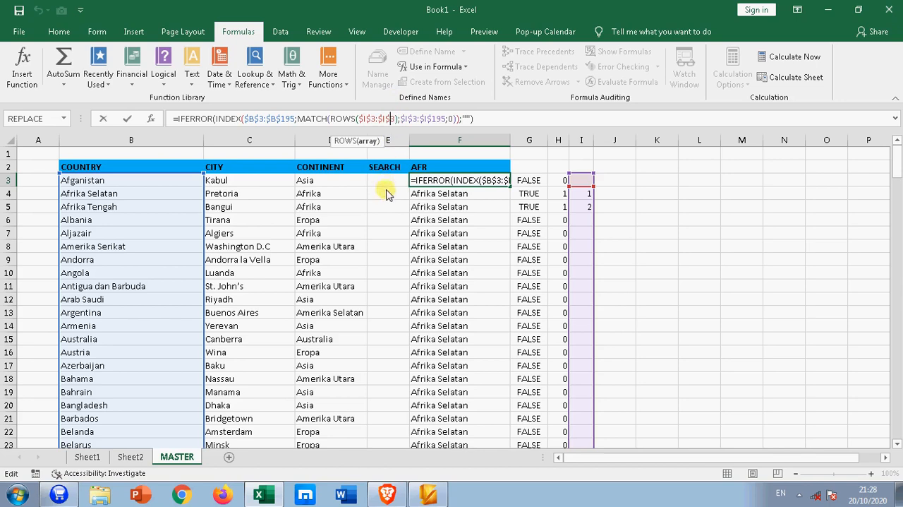
pyautogui.press('BackSpace')
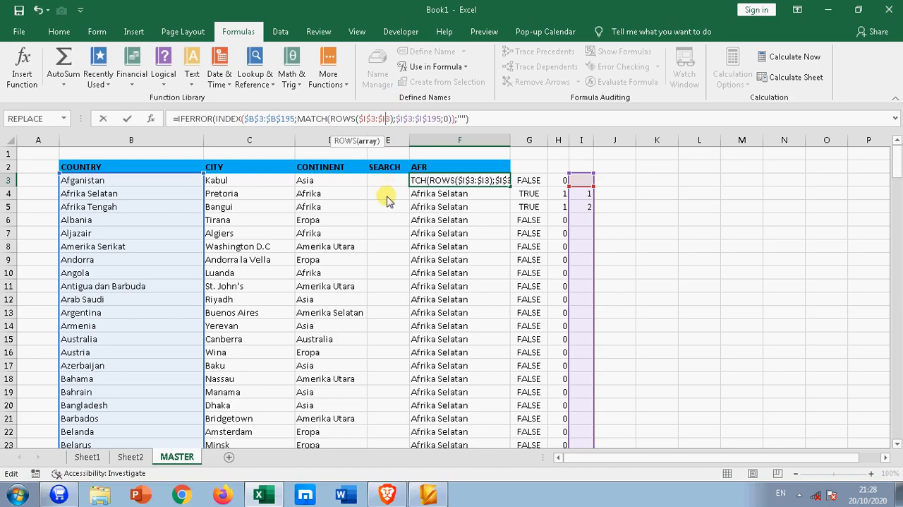
pyautogui.hotkey('ctrl', 'Return')
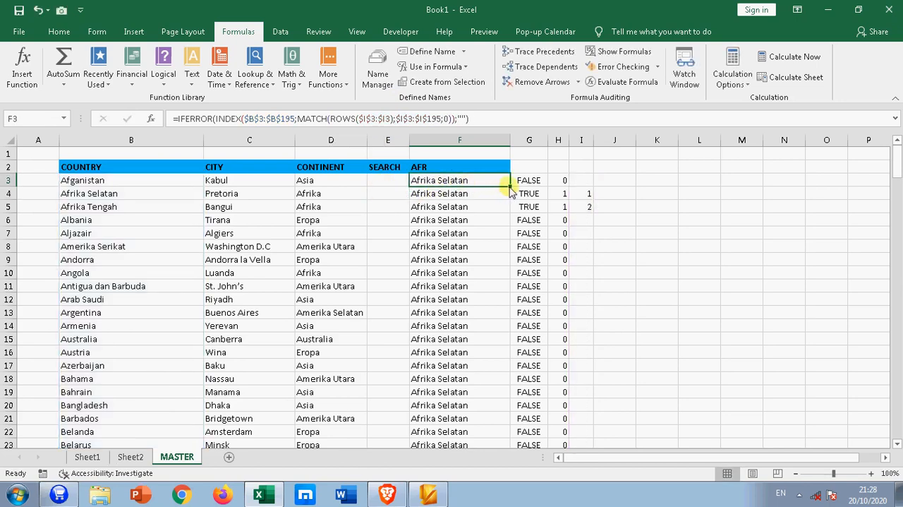
pyautogui.doubleClick(510, 187)
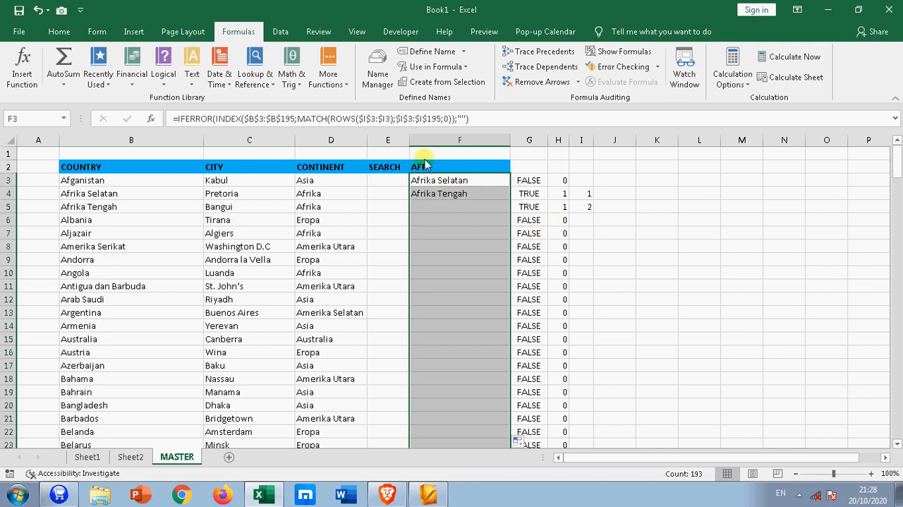
pyautogui.click(443, 182)
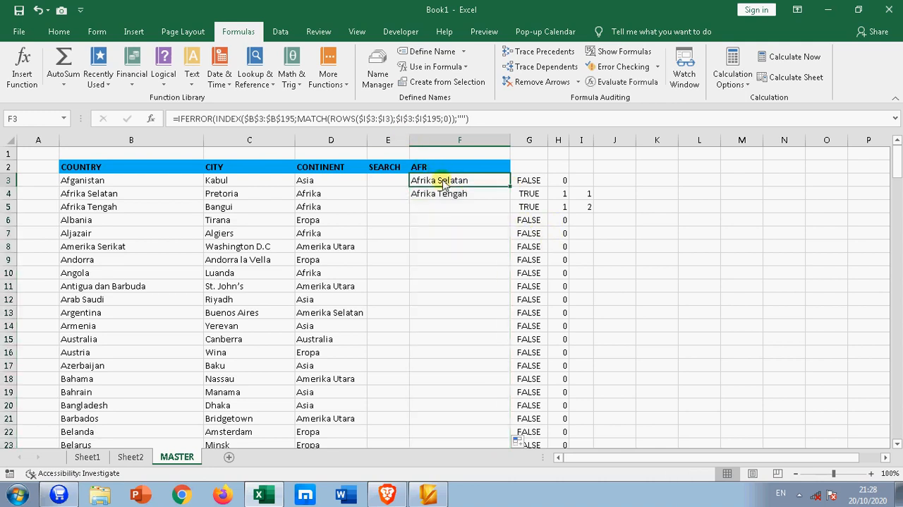
pyautogui.click(381, 120)
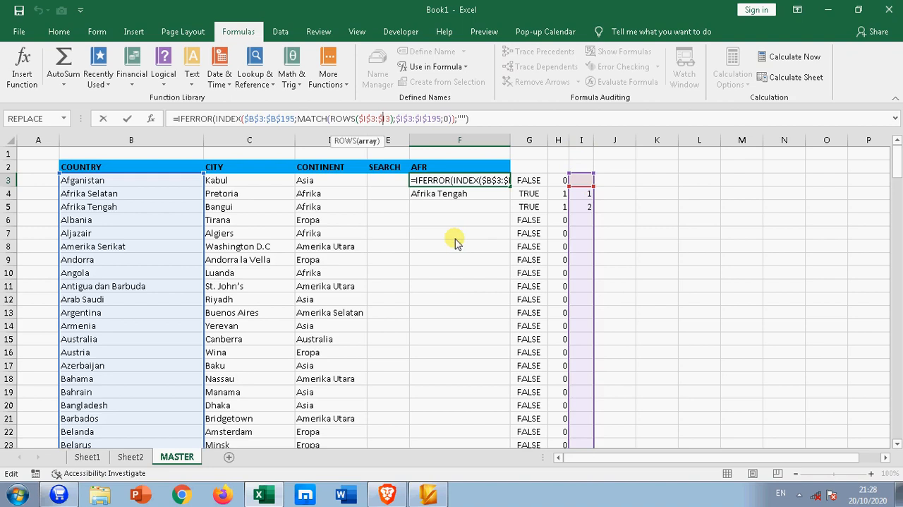
# Close the F3 formula edit, enter AMER as the search term in F2, and check the extracted countries
pyautogui.press('Return')
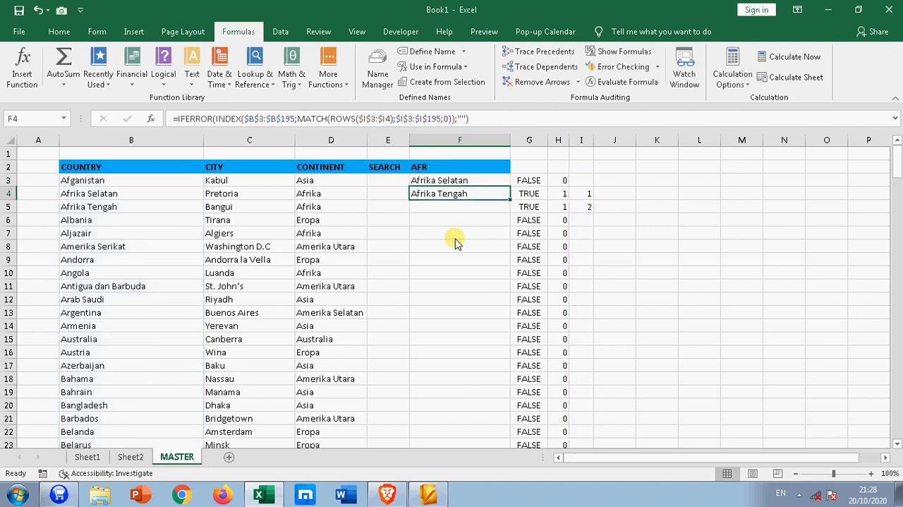
pyautogui.click(448, 169)
pyautogui.write('A')
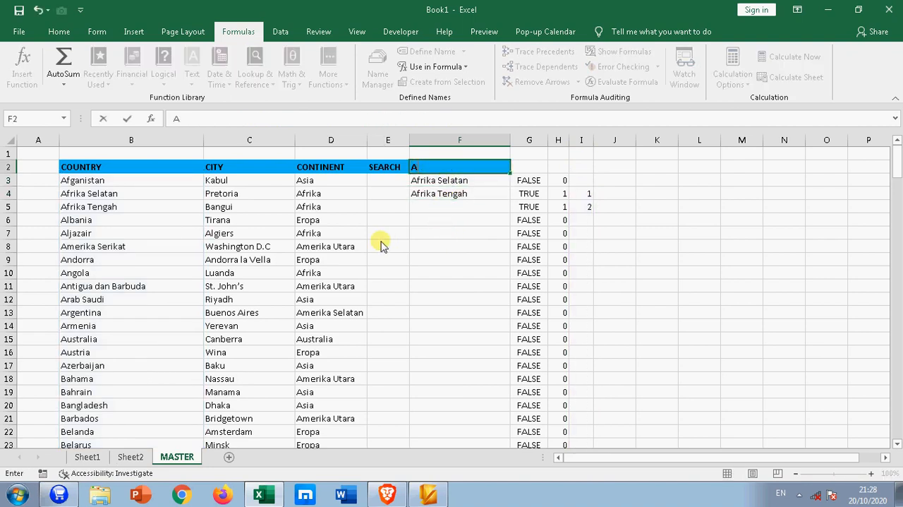
pyautogui.press('Return')
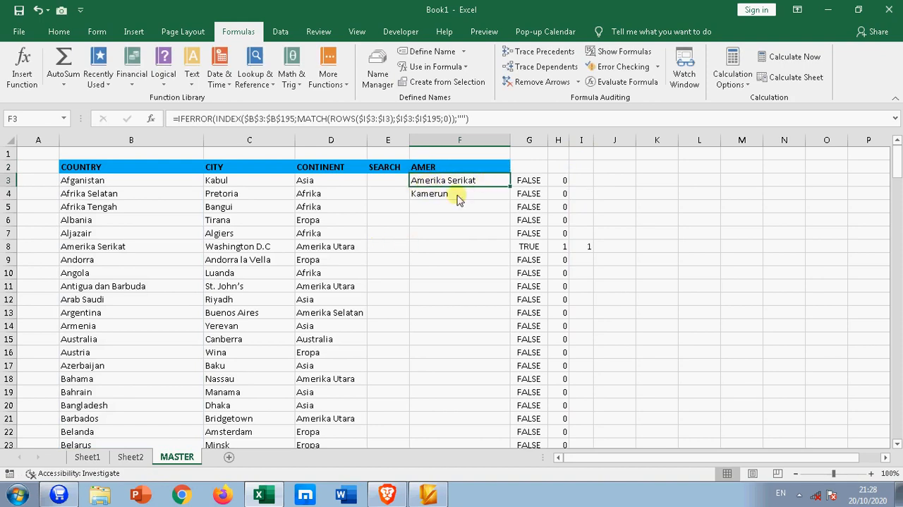
pyautogui.click(429, 194)
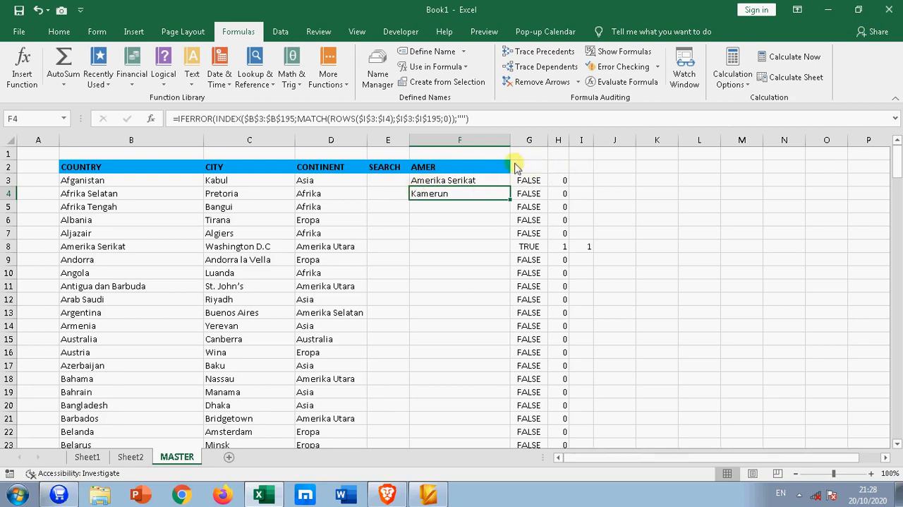
# Hide helper columns G through I on the MASTER sheet
pyautogui.moveTo(529, 145); pyautogui.dragTo(575, 145)
pyautogui.rightClick(539, 140)
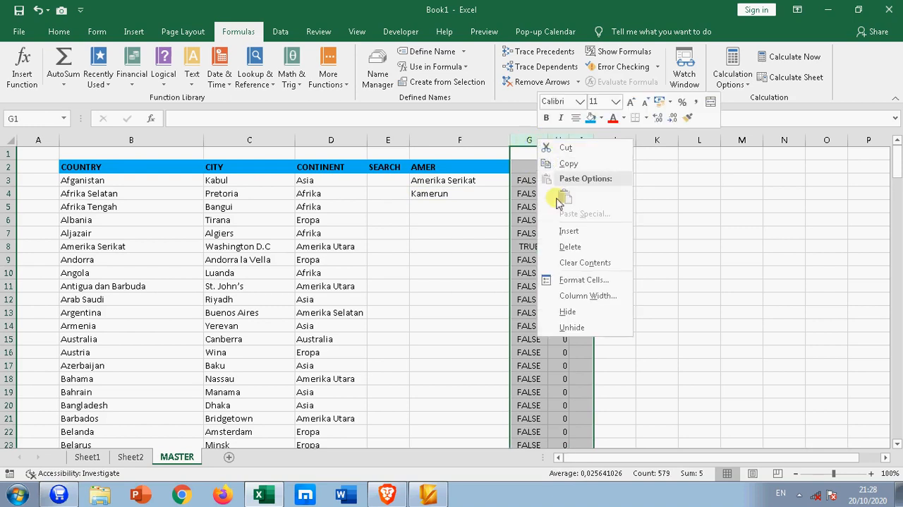
pyautogui.click(570, 312)
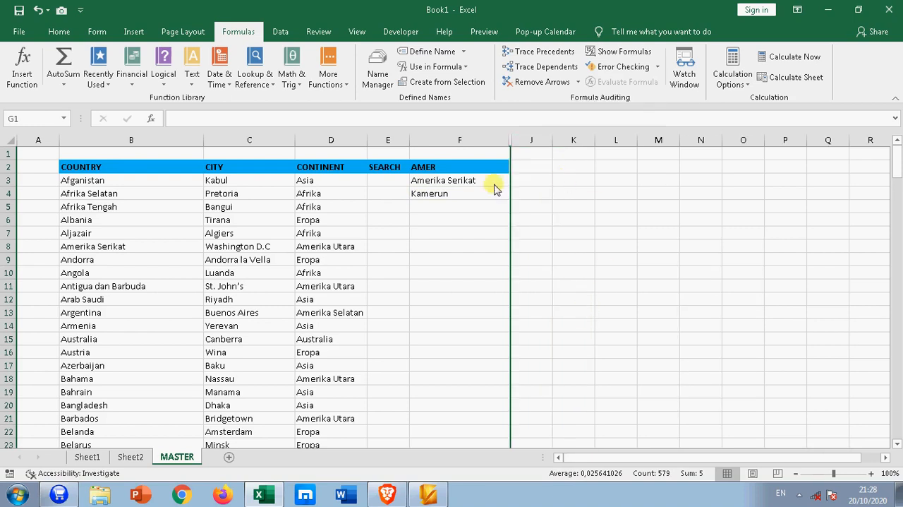
pyautogui.click(520, 220)
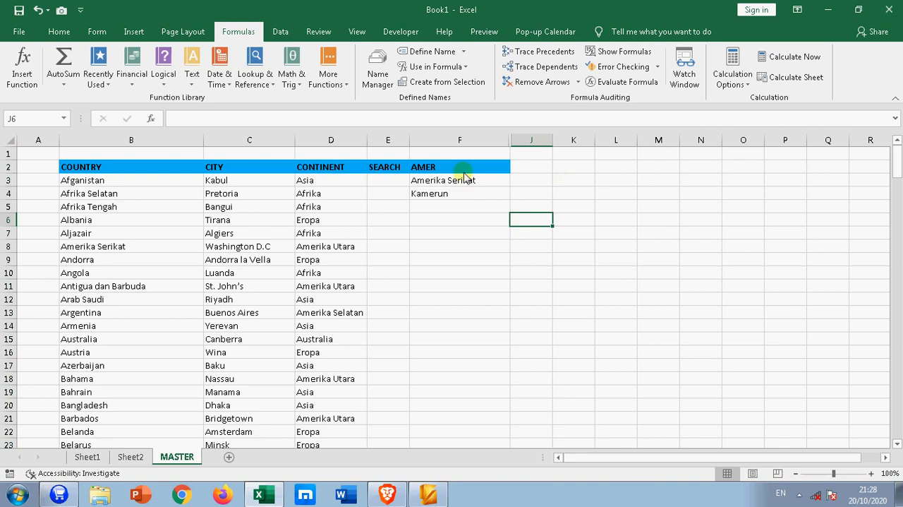
# Add a new worksheet after MASTER and rename it SEARCH
pyautogui.click(229, 456)
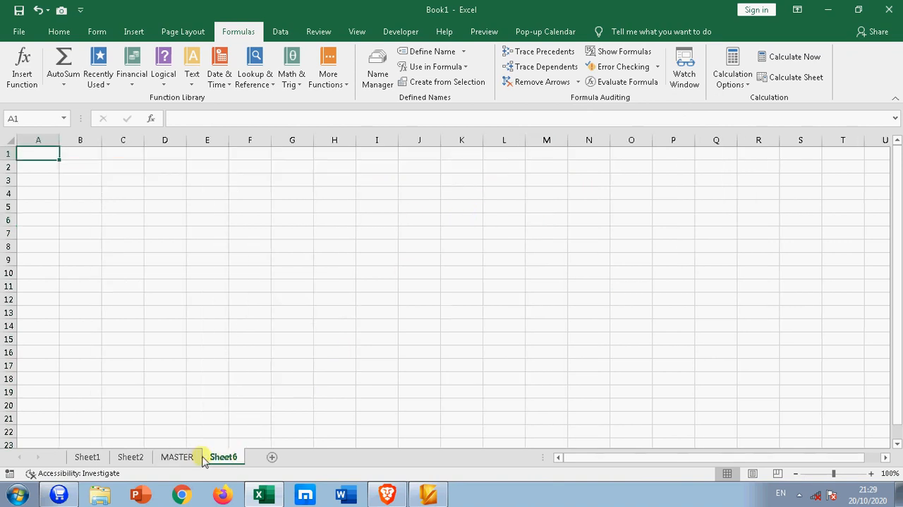
pyautogui.rightClick(219, 459)
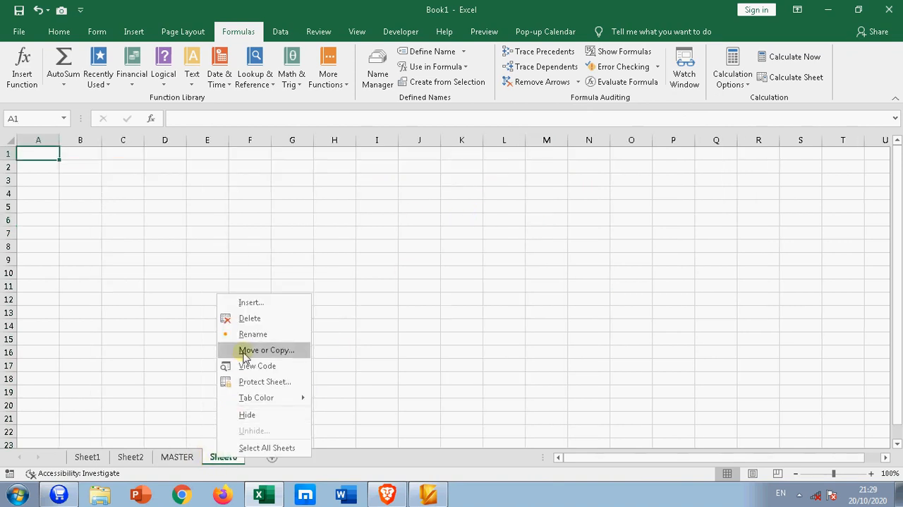
pyautogui.click(246, 335)
pyautogui.write('SEARCH')
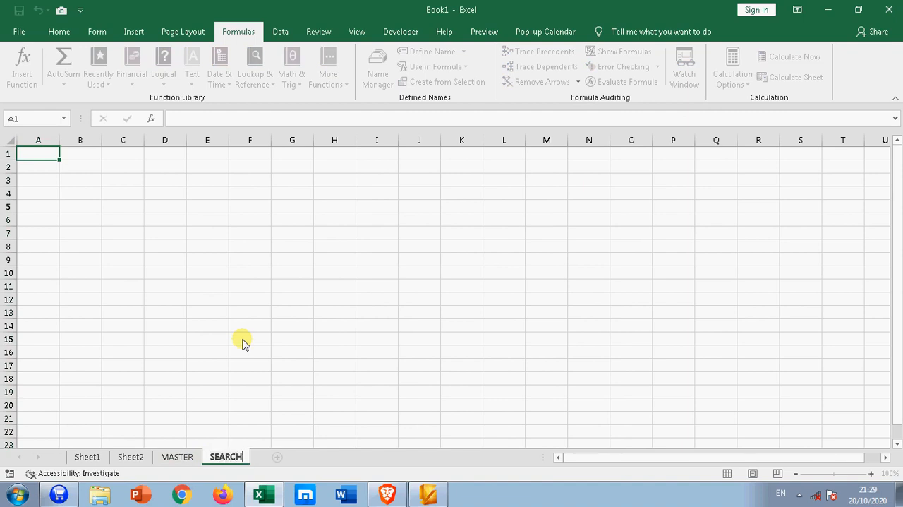
pyautogui.press('Return')
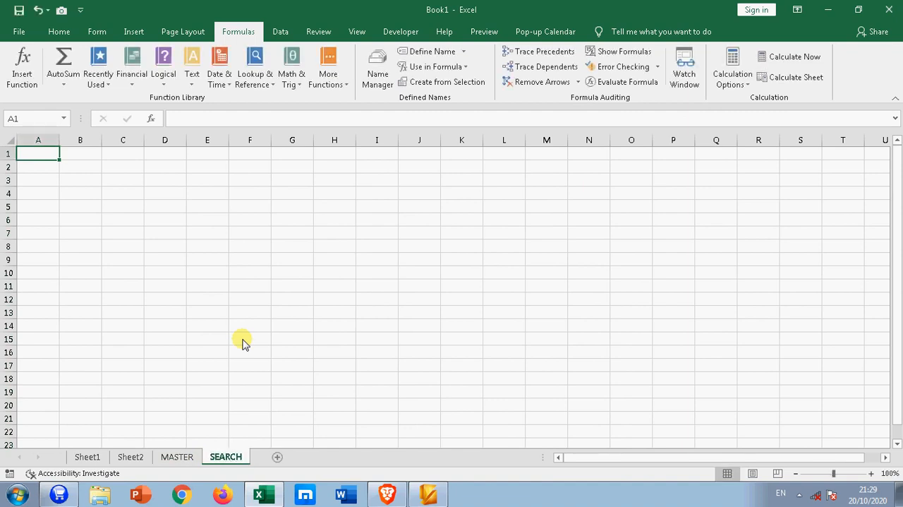
pyautogui.click(178, 457)
pyautogui.click(211, 458)
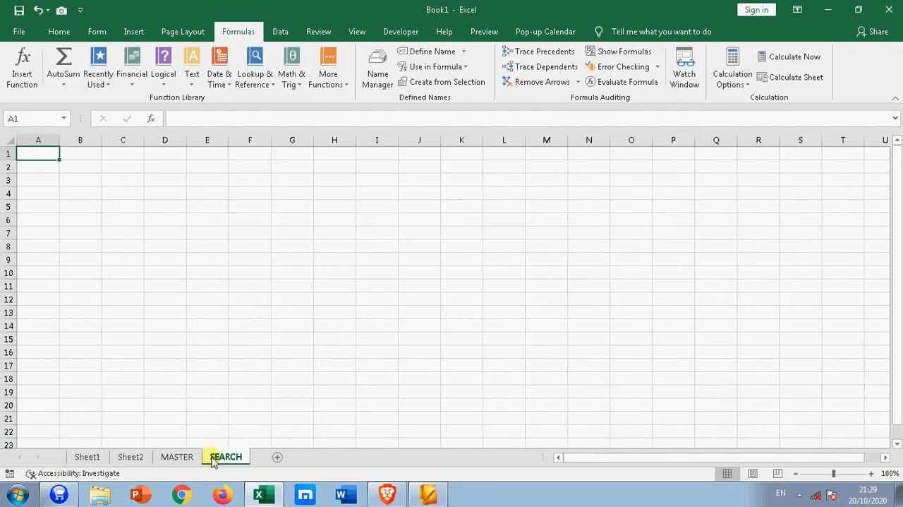
# Enter the labels NEGARA, IBU KOTA and BENUA in cells B2 to B4 of the SEARCH sheet
pyautogui.click(76, 168)
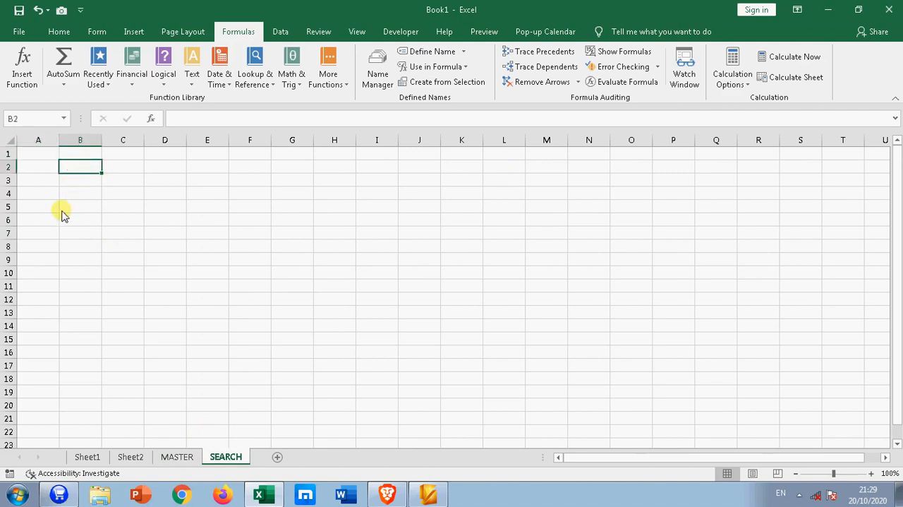
pyautogui.write('NEGARA')
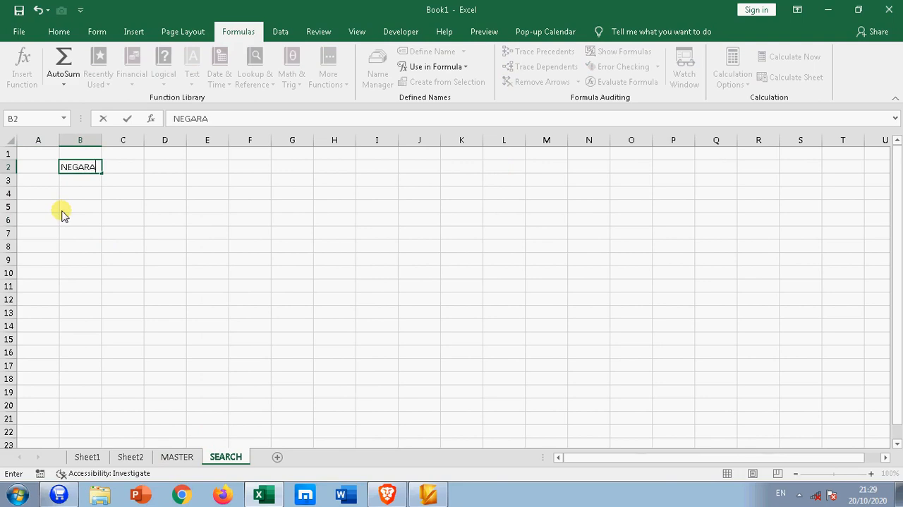
pyautogui.press('Return')
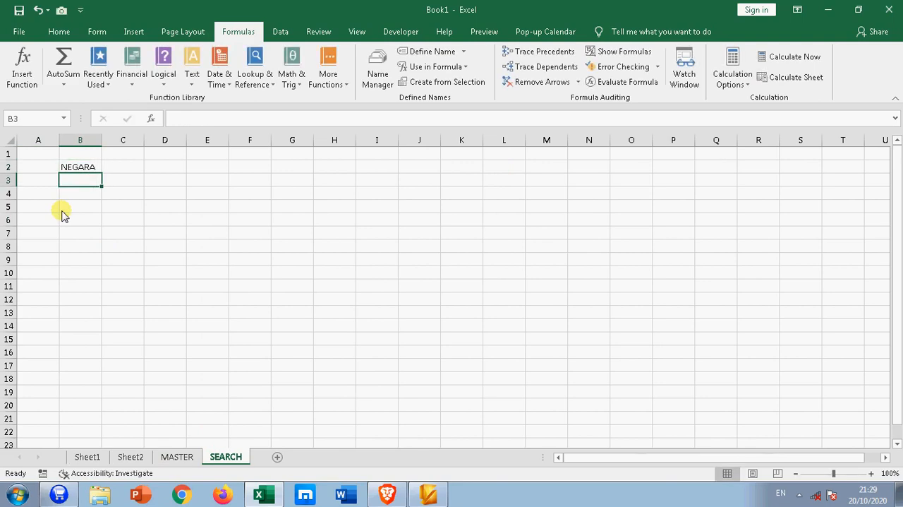
pyautogui.write('IBU')
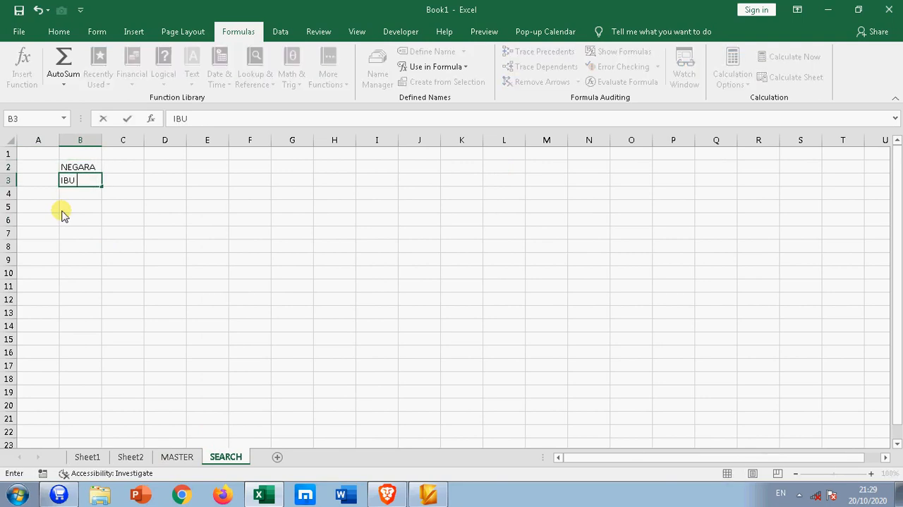
pyautogui.write(' KOTA')
pyautogui.press('Return')
pyautogui.write('B')
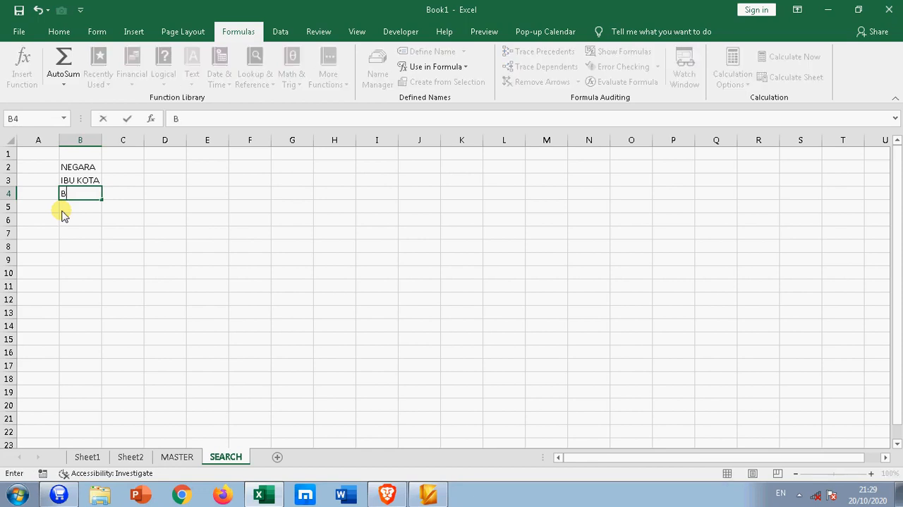
pyautogui.write('ENUA')
pyautogui.press('Return')
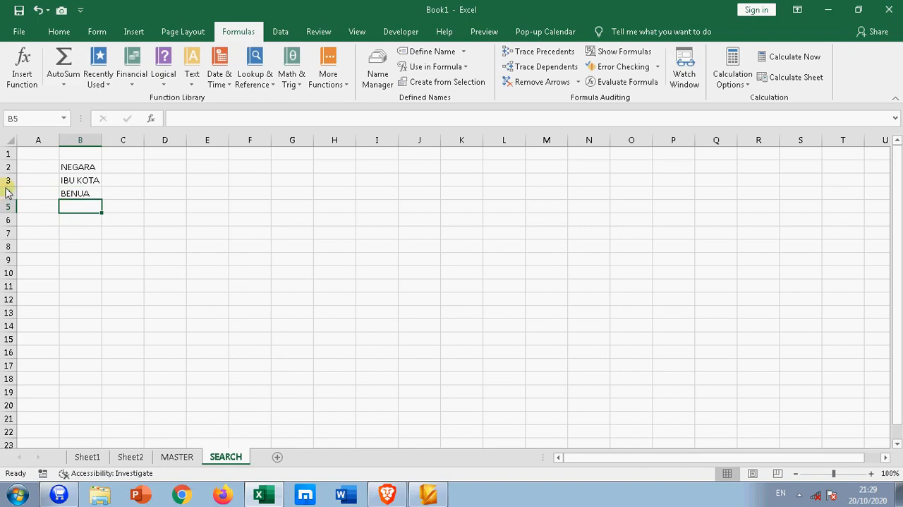
# Fill label cells B2:B4 with blue and widen columns B and C
pyautogui.moveTo(66, 167); pyautogui.dragTo(70, 199)
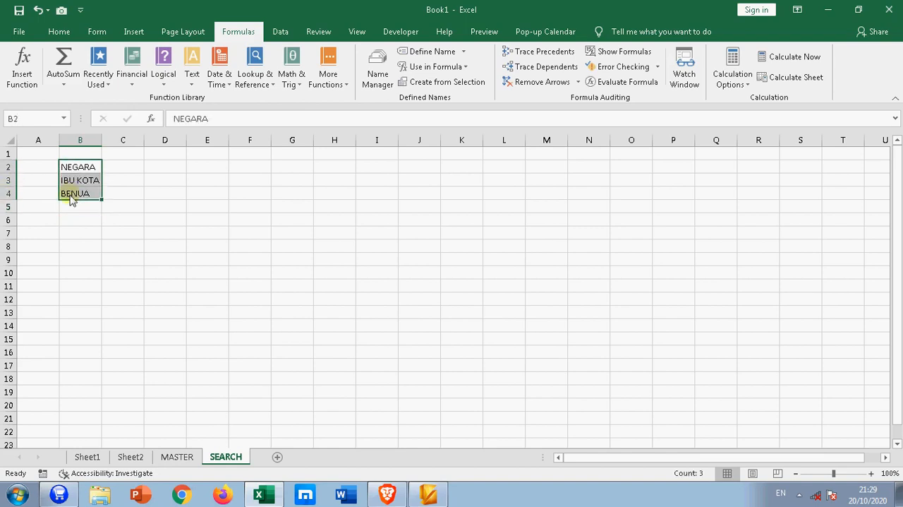
pyautogui.click(59, 31)
pyautogui.click(207, 77)
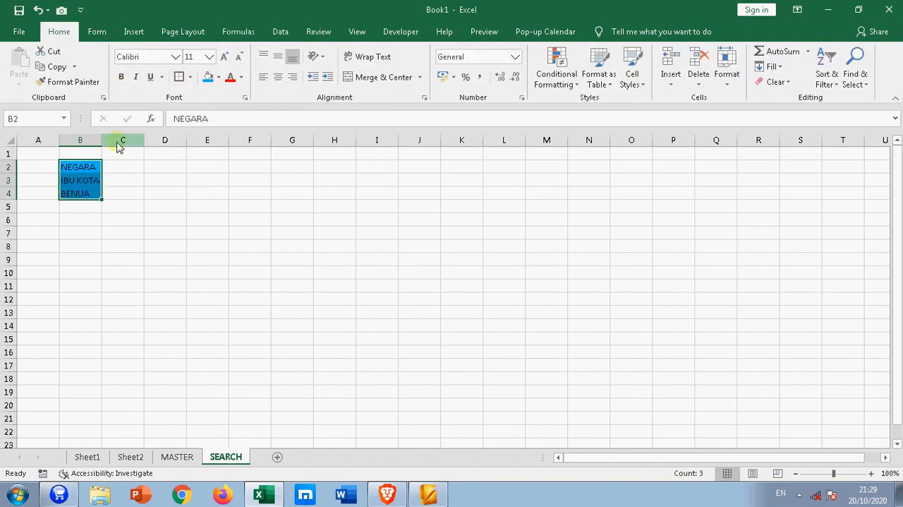
pyautogui.moveTo(102, 140); pyautogui.dragTo(295, 145)
pyautogui.click(182, 168)
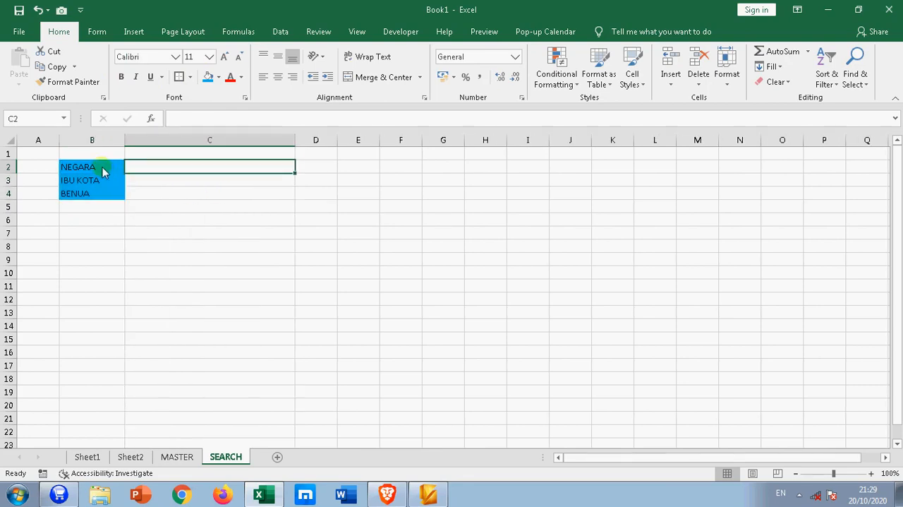
# Make the labels in B2:B4 bold and enlarge the sheet display to 175%
pyautogui.moveTo(106, 168); pyautogui.dragTo(105, 193)
pyautogui.click(121, 77)
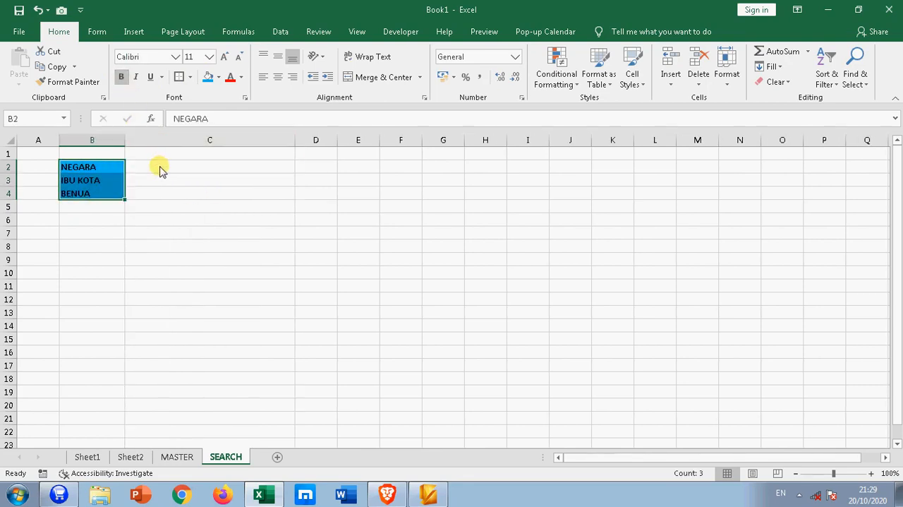
pyautogui.scroll(5, 164, 255)
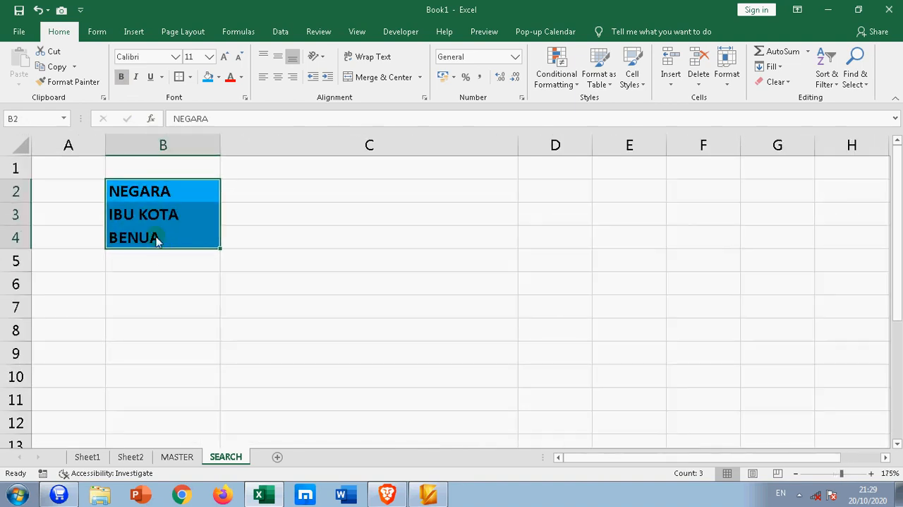
pyautogui.click(247, 283)
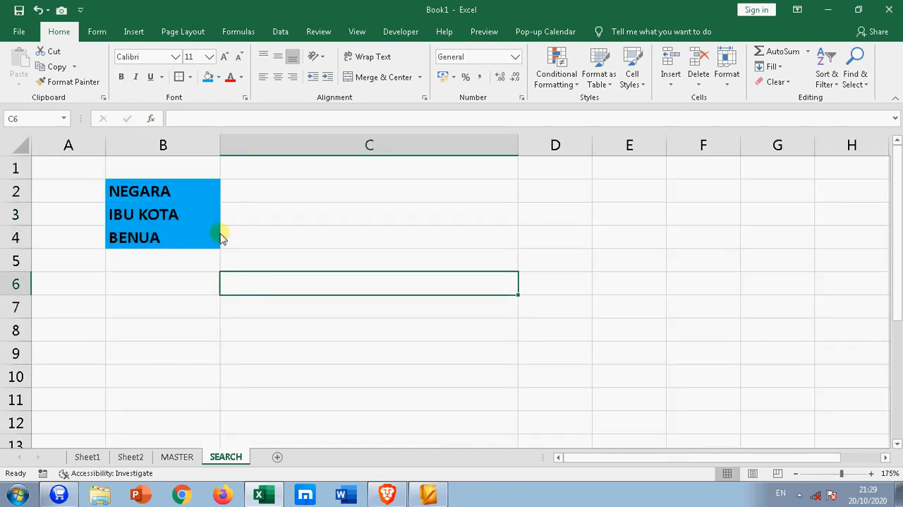
# Start data validation for cell C2 beside NEGARA and set the allowed type to List
pyautogui.click(302, 196)
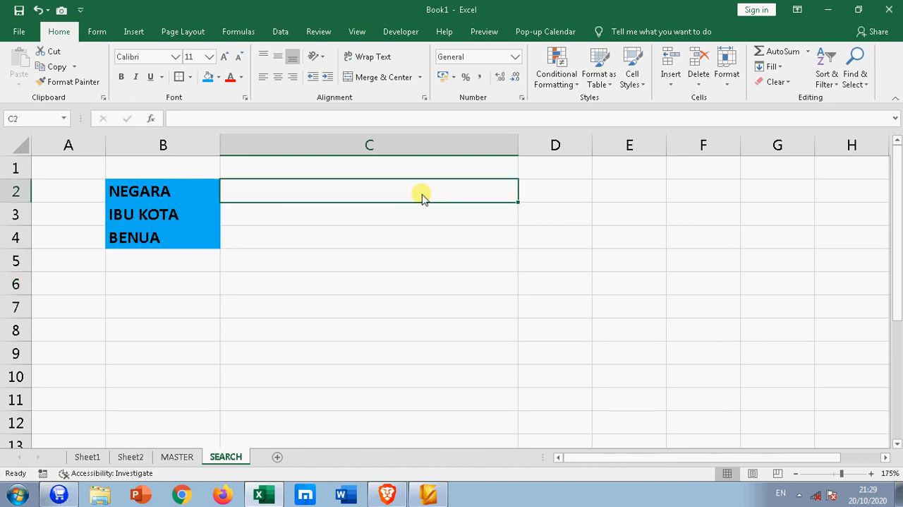
pyautogui.click(280, 31)
pyautogui.click(486, 81)
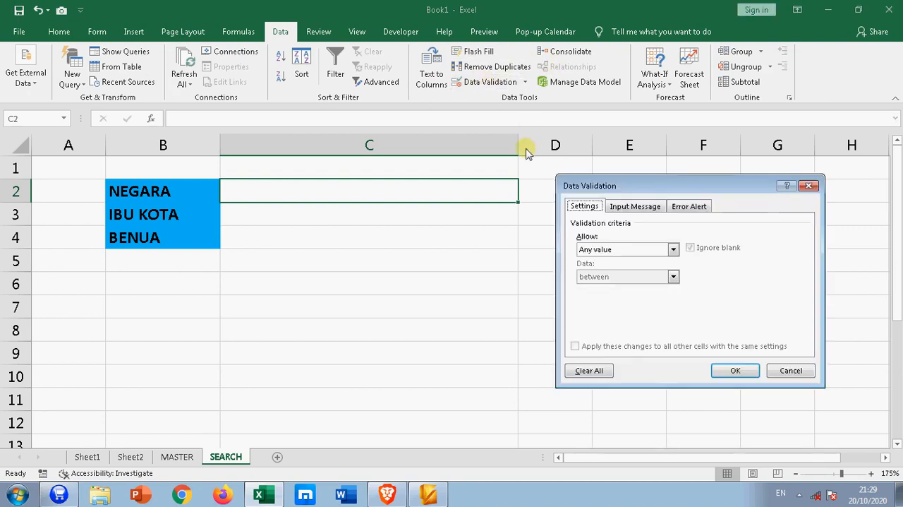
pyautogui.click(599, 250)
pyautogui.click(615, 284)
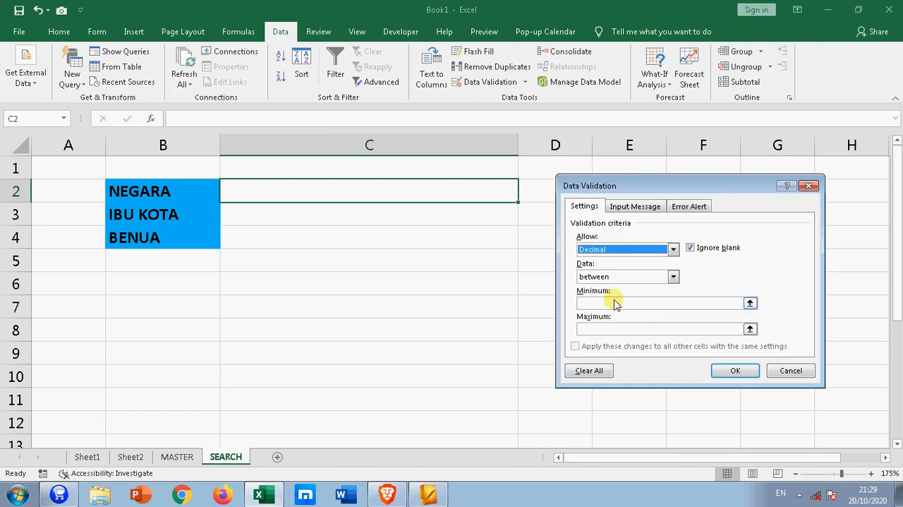
pyautogui.click(598, 250)
pyautogui.click(589, 285)
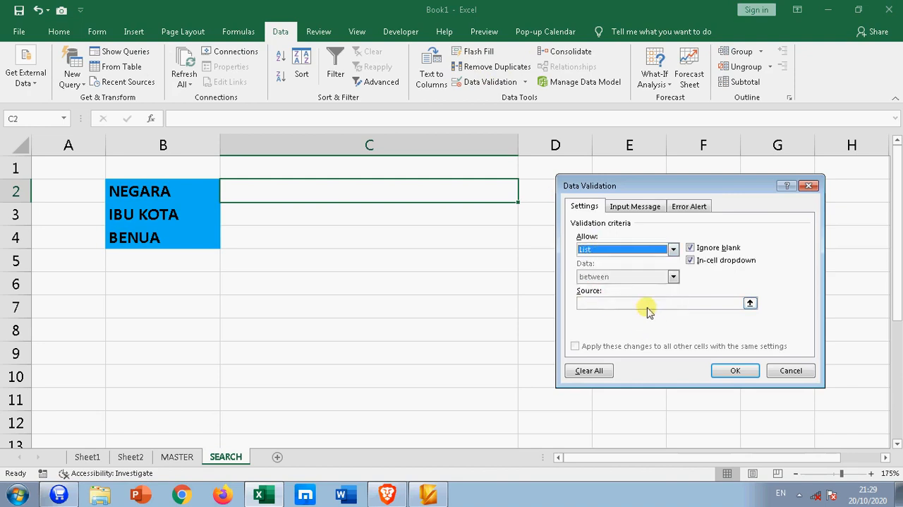
# Set the validation list source to =MASTER!$F$3:$F$195 and apply it to C2
pyautogui.click(750, 303)
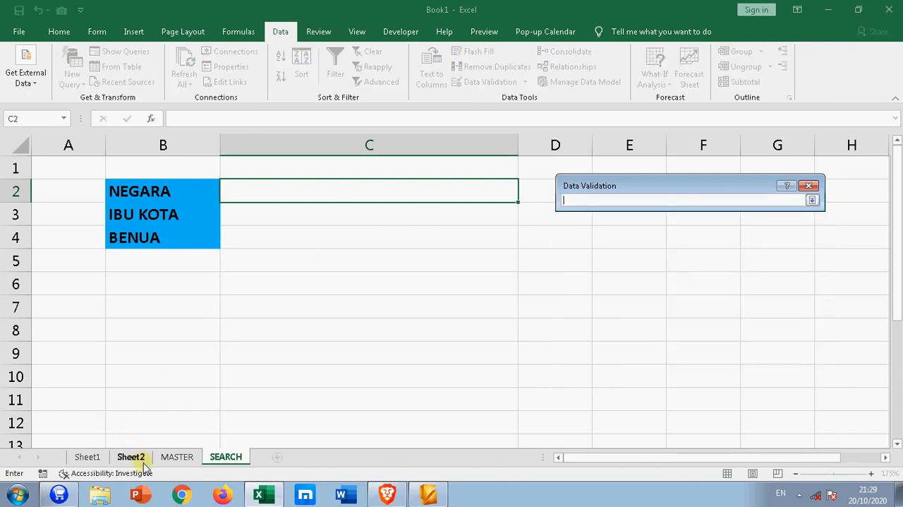
pyautogui.click(176, 457)
pyautogui.moveTo(431, 176); pyautogui.dragTo(462, 427)
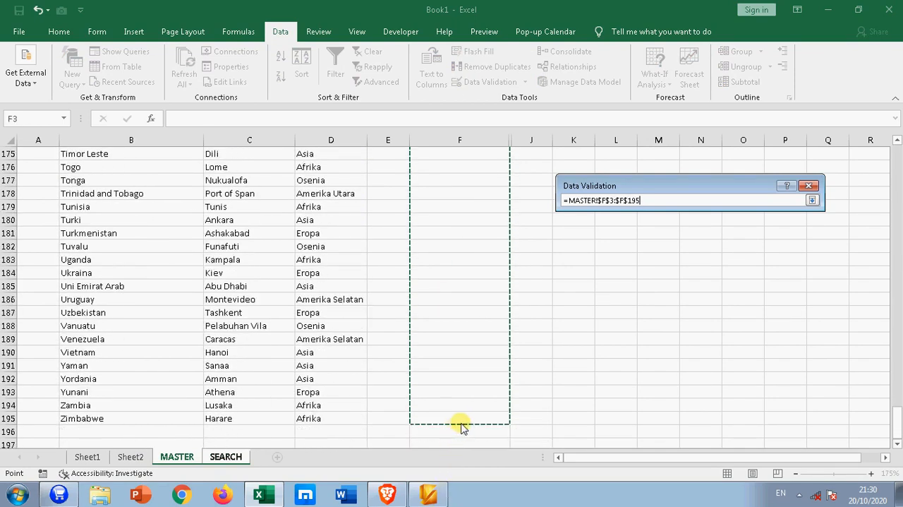
pyautogui.click(812, 201)
pyautogui.click(736, 364)
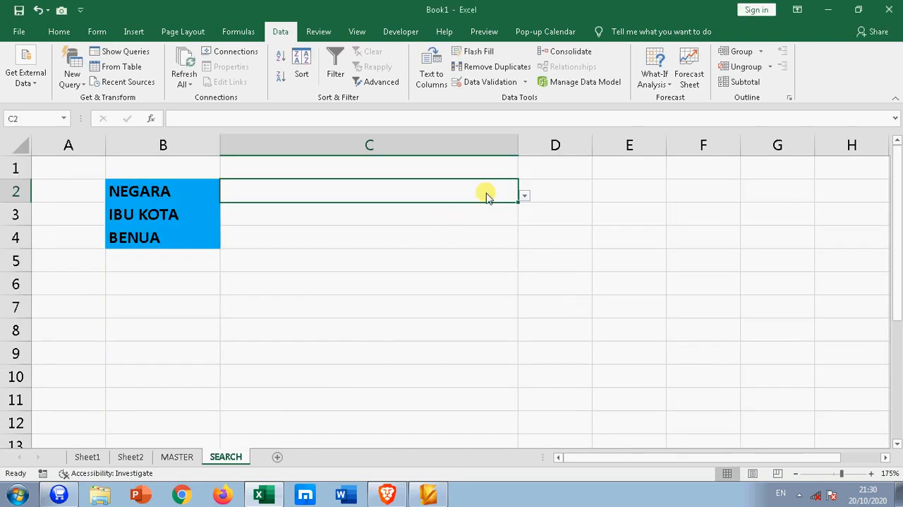
# Check the drop-down list in C2 without picking a country
pyautogui.click(524, 196)
pyautogui.press('Escape')
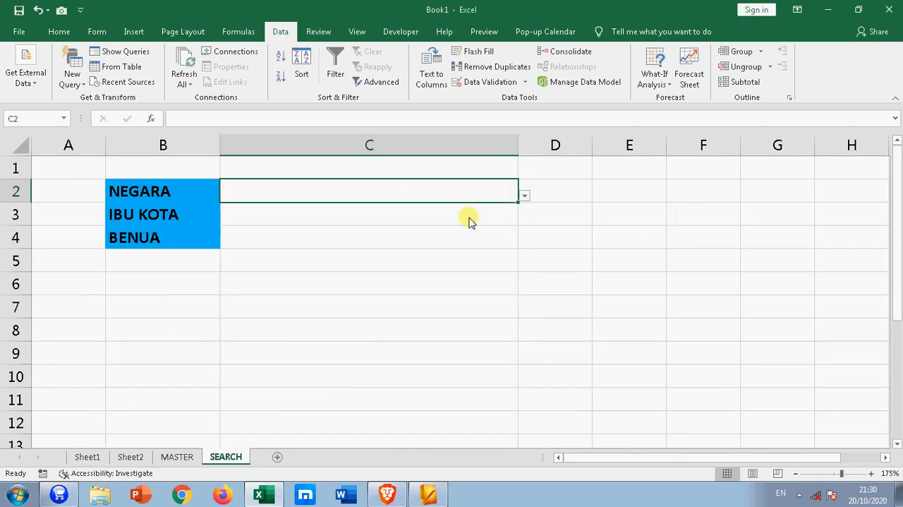
pyautogui.click(275, 217)
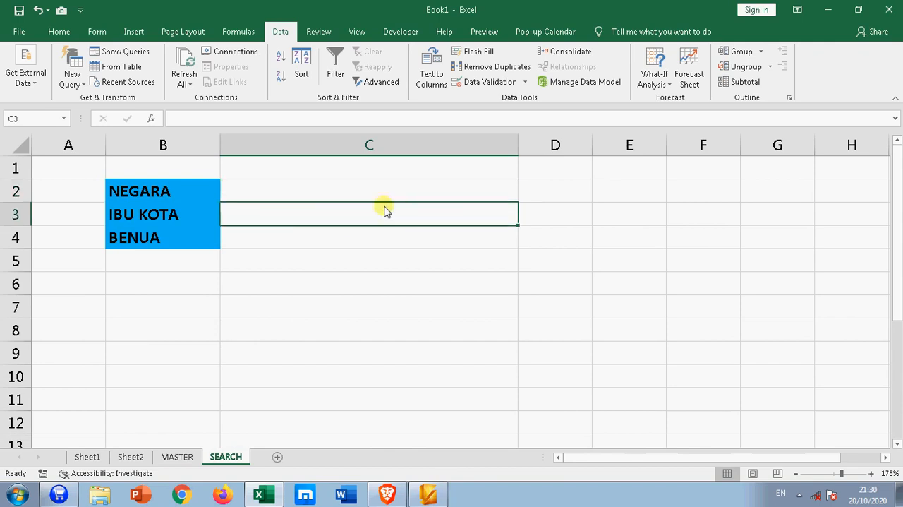
pyautogui.click(353, 190)
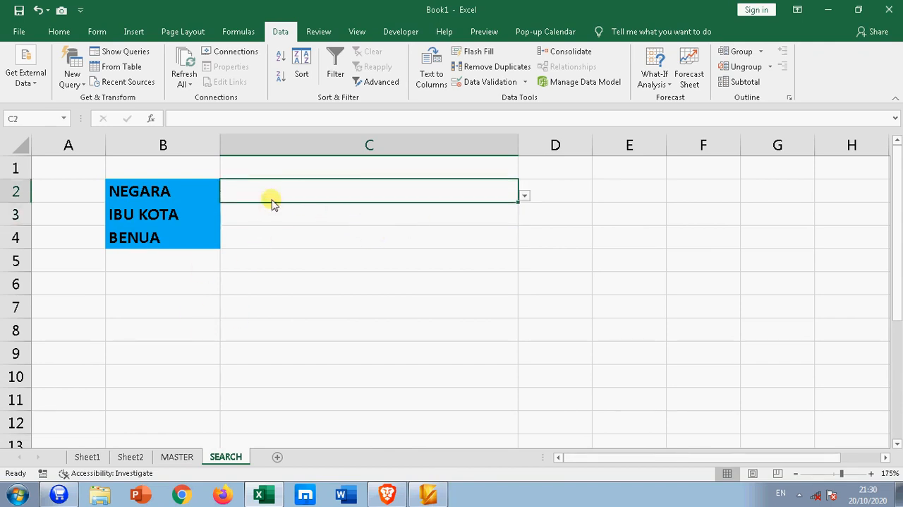
# Link cell F2 of the MASTER sheet to the country entry cell with the formula =SEARCH!C2
pyautogui.click(184, 457)
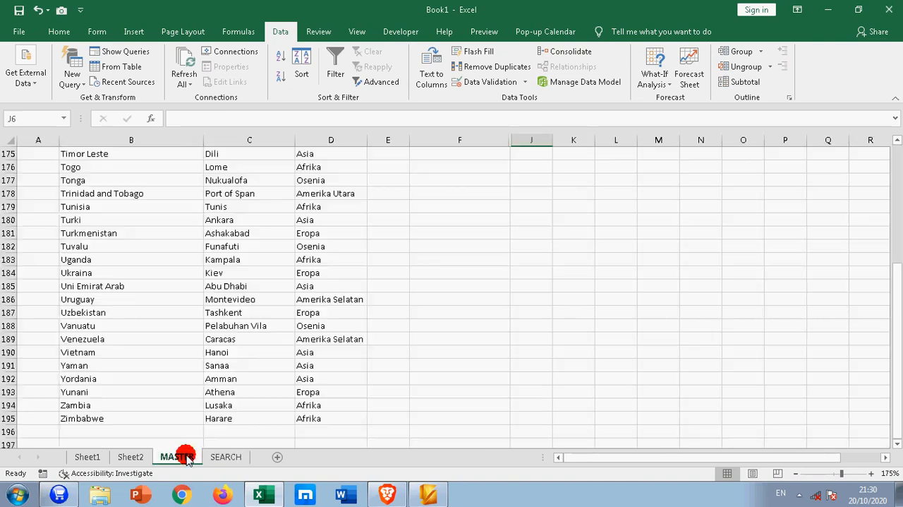
pyautogui.click(449, 169)
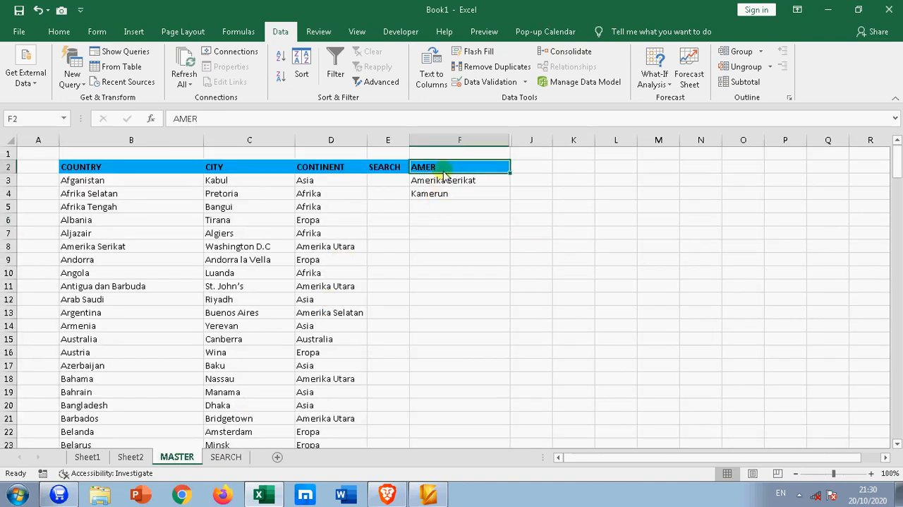
pyautogui.write('=')
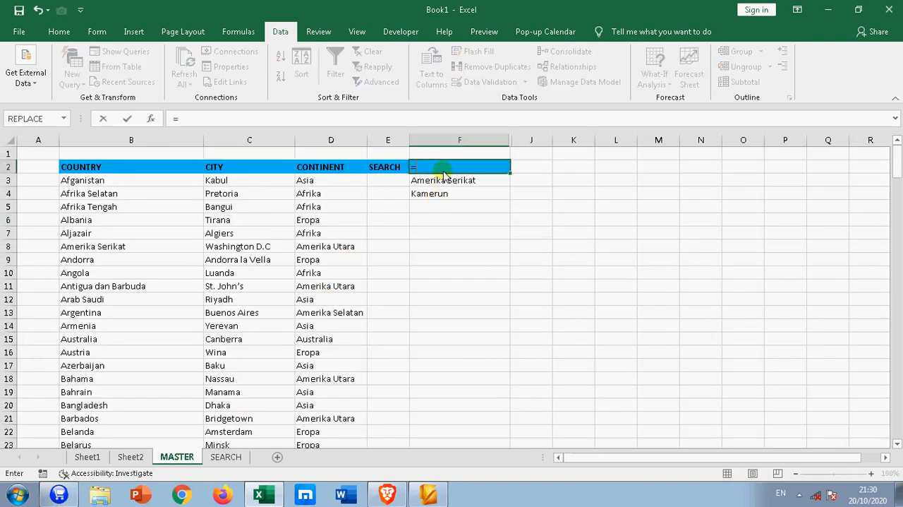
pyautogui.click(227, 457)
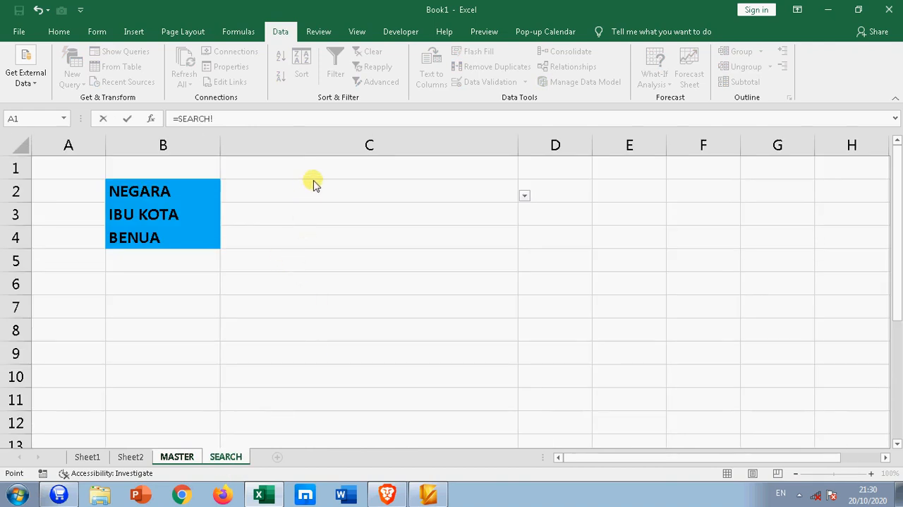
pyautogui.click(323, 284)
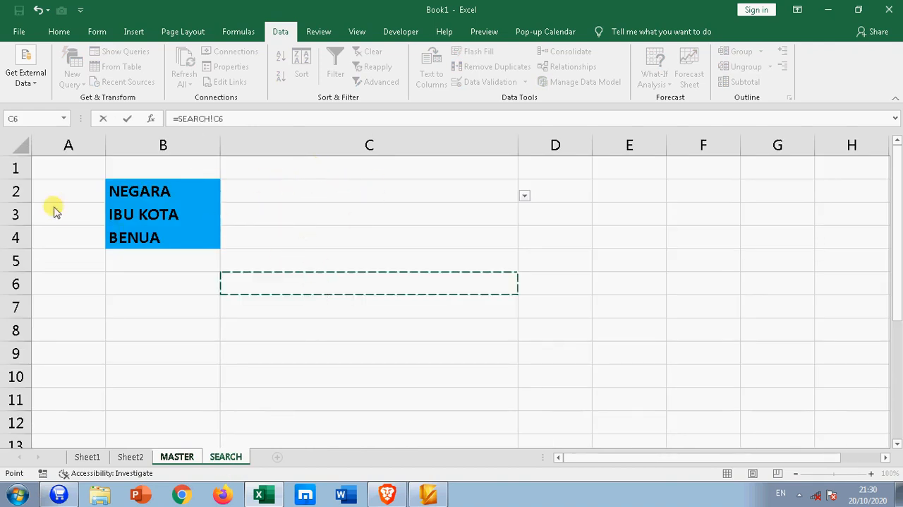
pyautogui.click(237, 123)
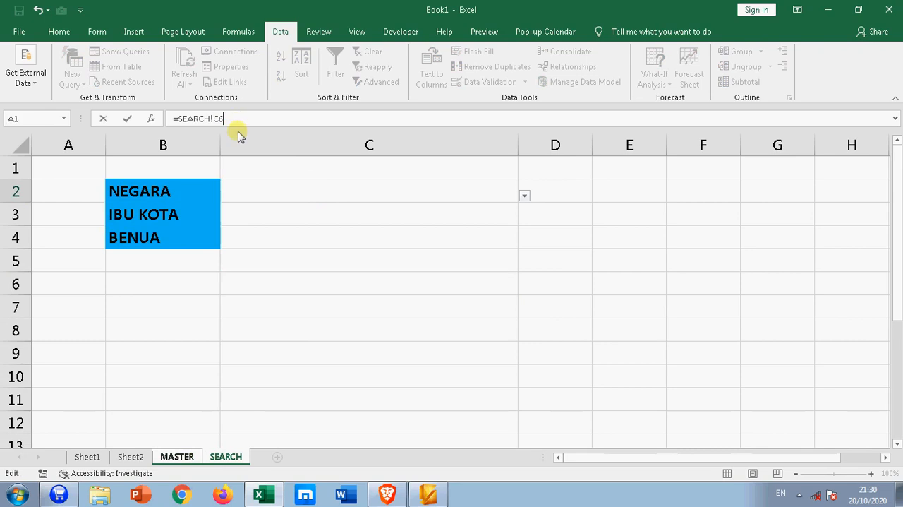
pyautogui.write('2')
pyautogui.press('Return')
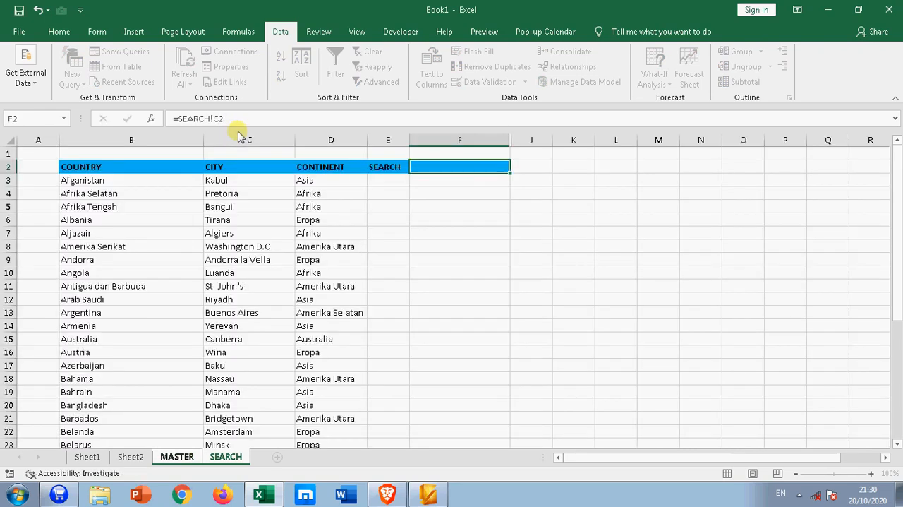
pyautogui.click(456, 167)
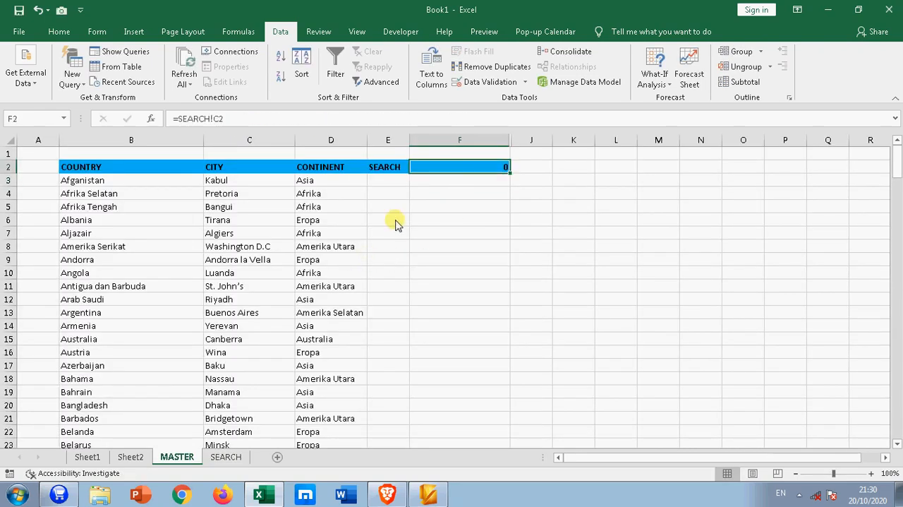
# Try to enter the partial country name IND in C2 of the SEARCH sheet
pyautogui.click(226, 457)
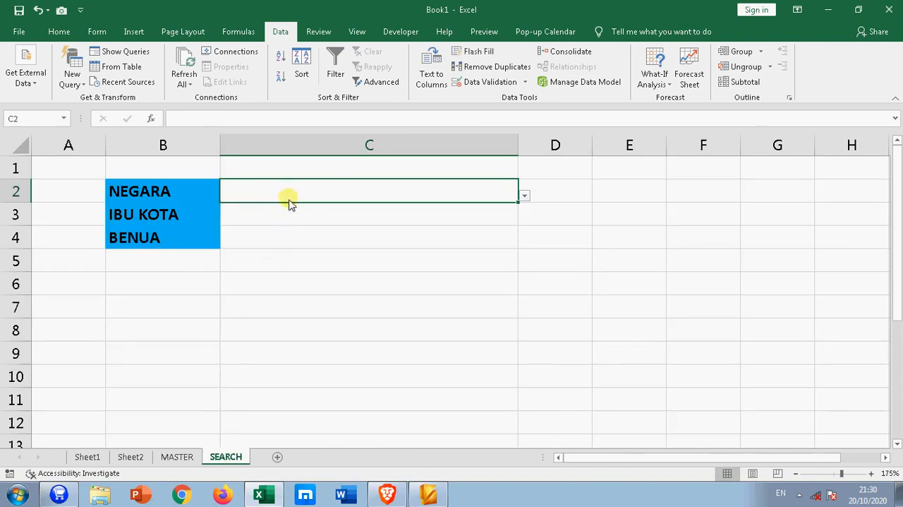
pyautogui.write('IN')
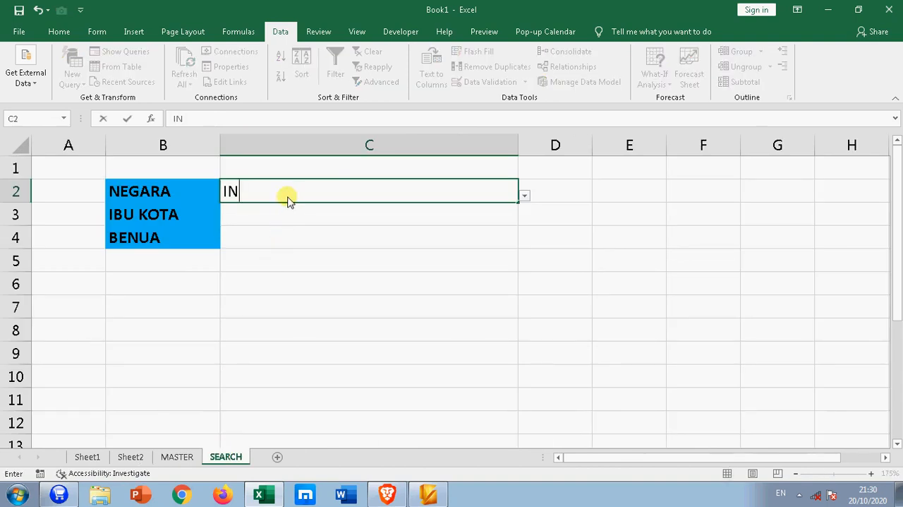
pyautogui.write('D')
pyautogui.press('Return')
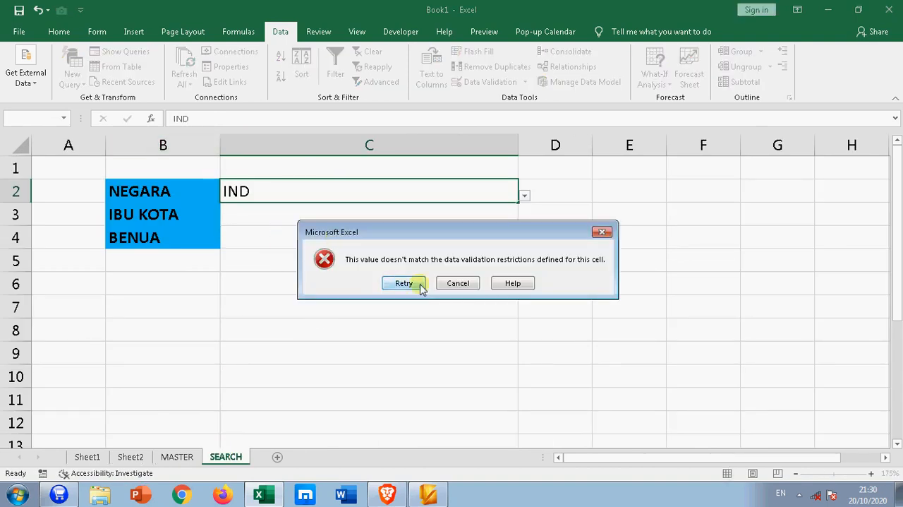
pyautogui.click(458, 283)
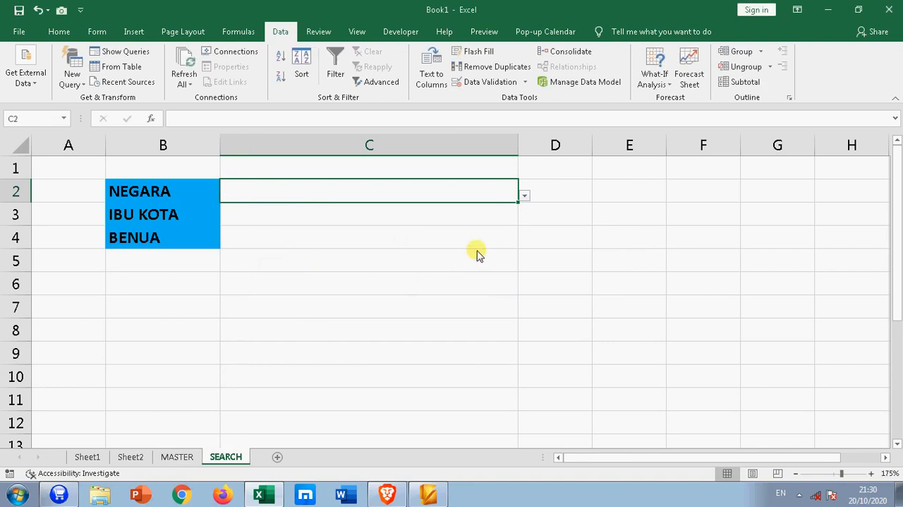
# Turn off the error alert for invalid data in the data validation of C2 and apply it
pyautogui.click(525, 81)
pyautogui.click(512, 99)
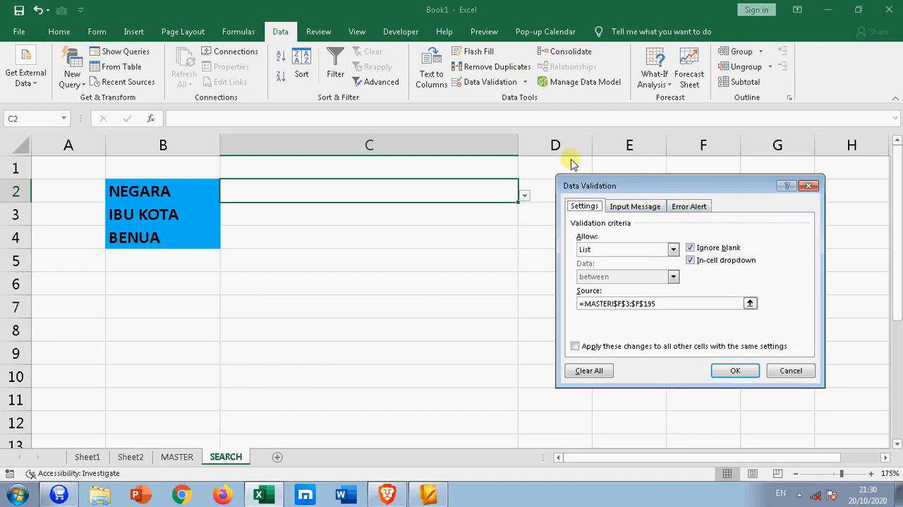
pyautogui.click(690, 206)
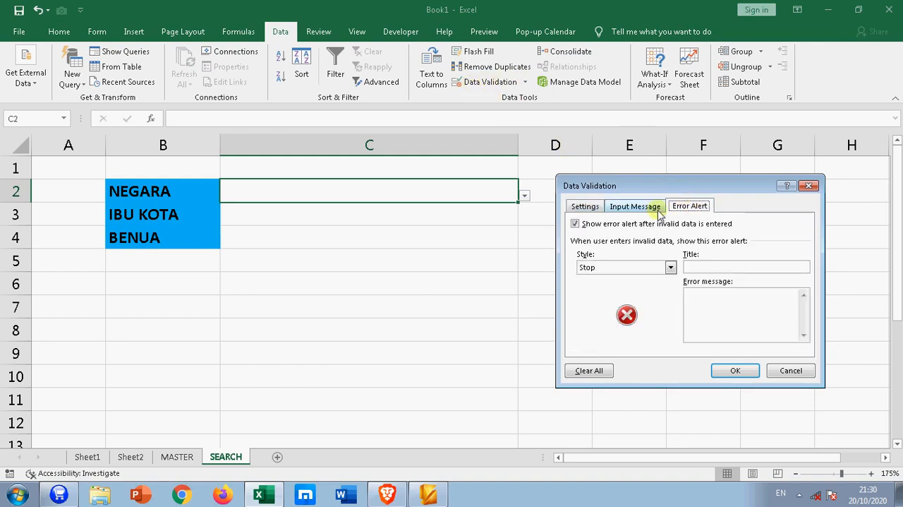
pyautogui.click(575, 225)
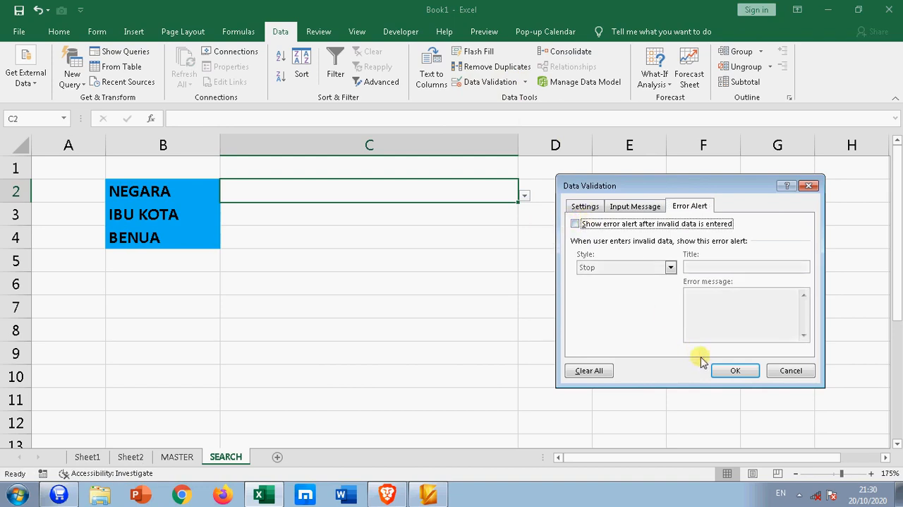
pyautogui.click(718, 371)
pyautogui.click(717, 369)
# Enter AME in C2 of the SEARCH sheet and check the matching countries extracted in MASTER column F
pyautogui.click(393, 194)
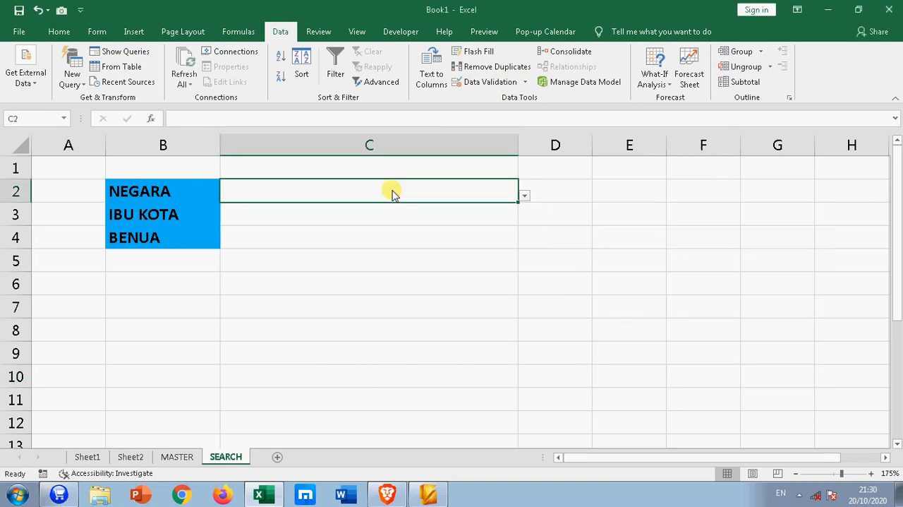
pyautogui.write('AME')
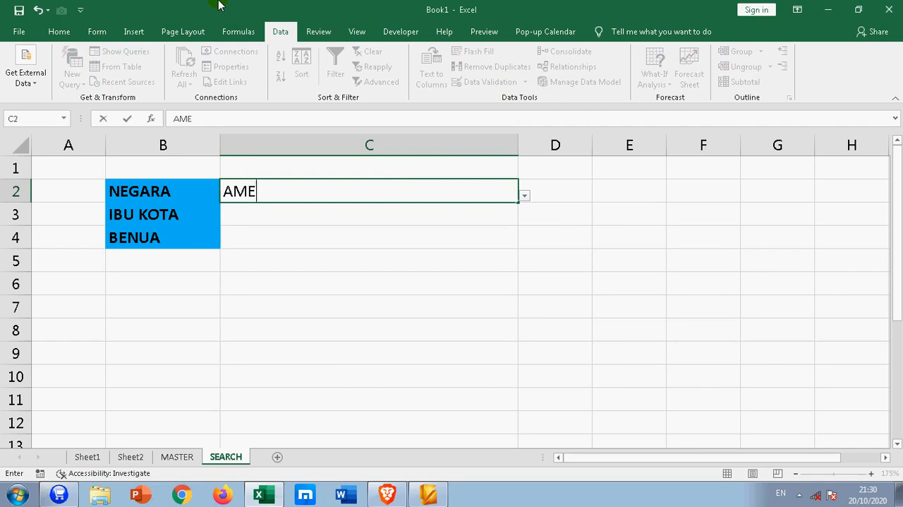
pyautogui.click(256, 329)
pyautogui.click(175, 456)
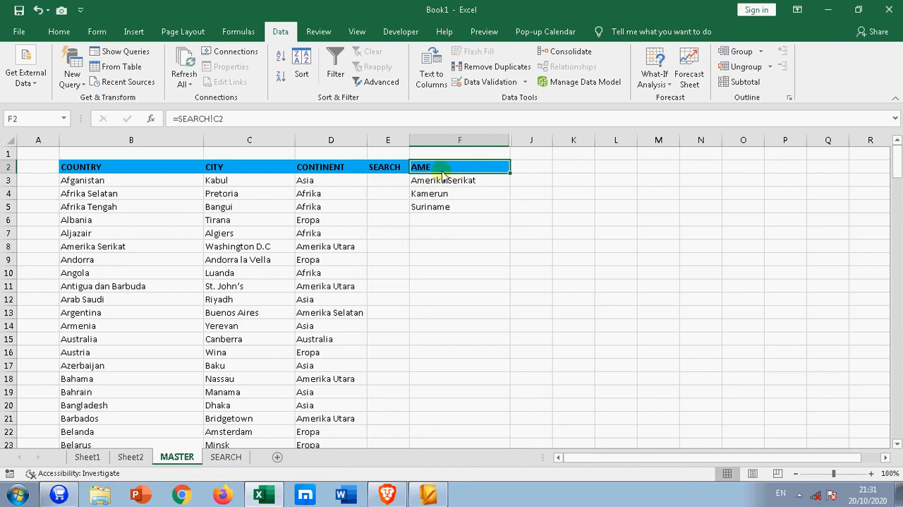
pyautogui.click(467, 249)
pyautogui.click(459, 182)
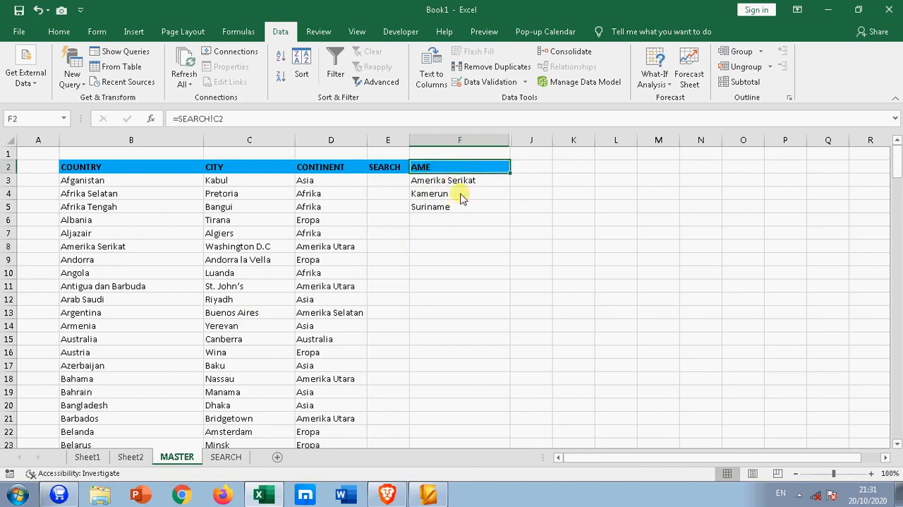
# Choose Kamerun from the drop-down list in C2 of the SEARCH sheet
pyautogui.click(226, 457)
pyautogui.click(346, 194)
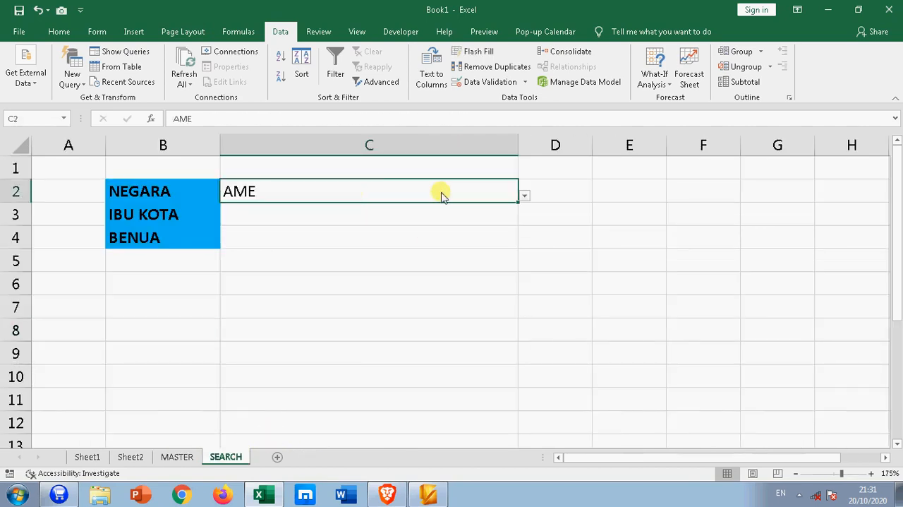
pyautogui.click(523, 195)
pyautogui.click(330, 225)
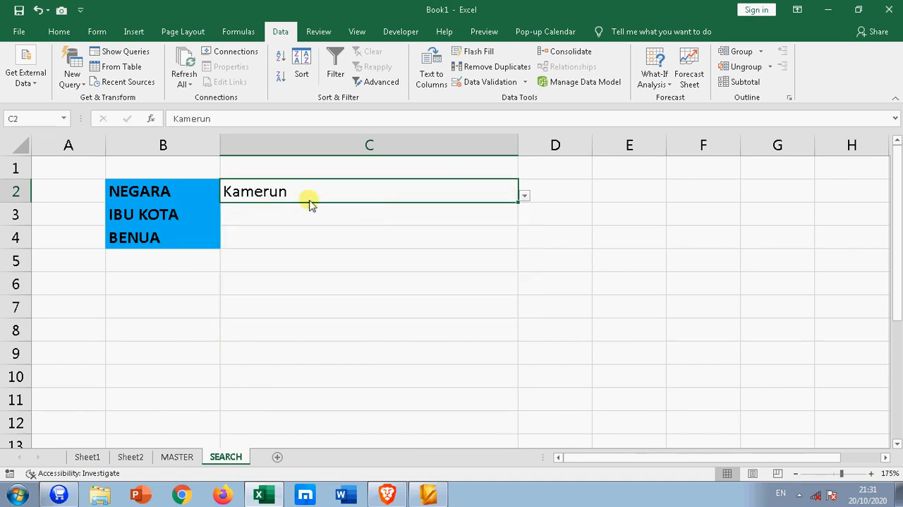
# Enter =VLOOKUP(C2;ABC;2) in C3 to look up the capital beside IBU KOTA
pyautogui.click(295, 215)
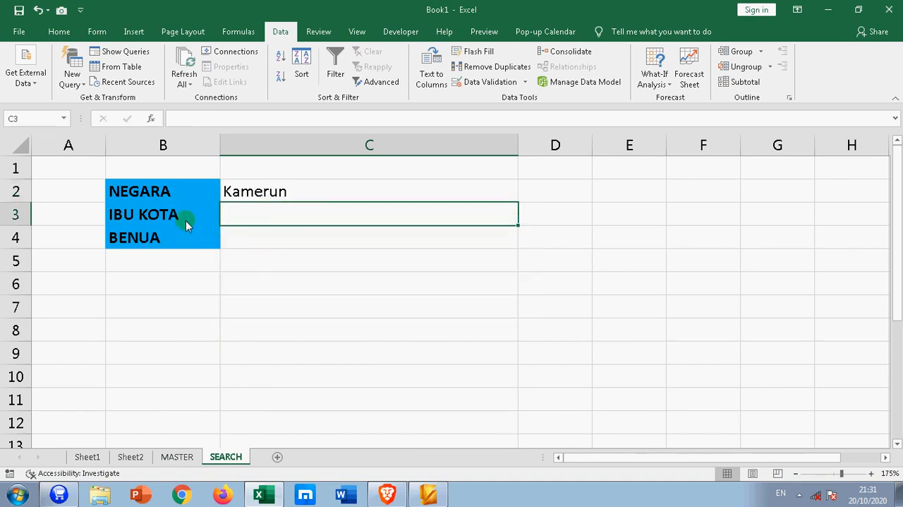
pyautogui.write('=V')
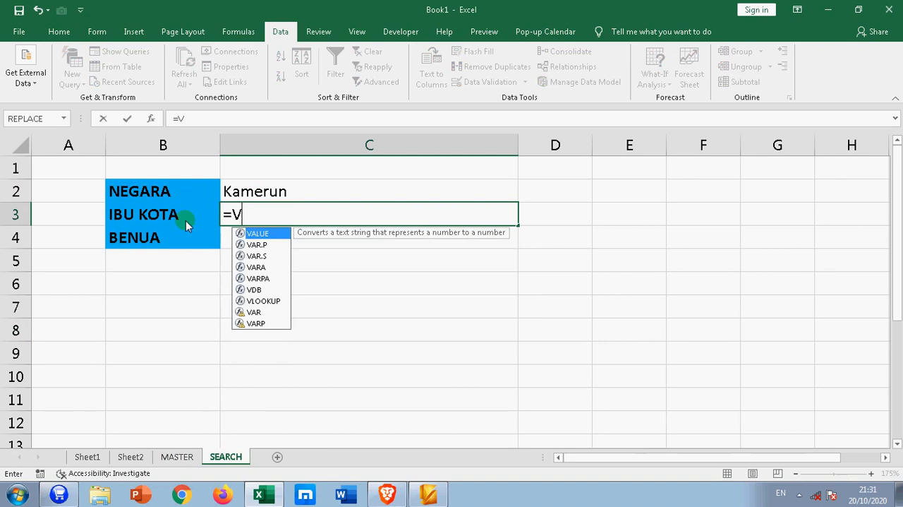
pyautogui.write('LOOKUP(')
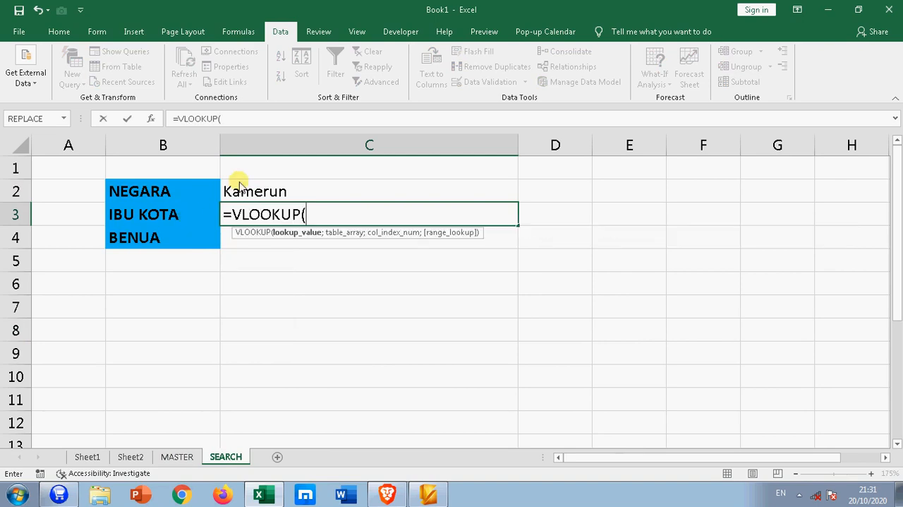
pyautogui.click(272, 194)
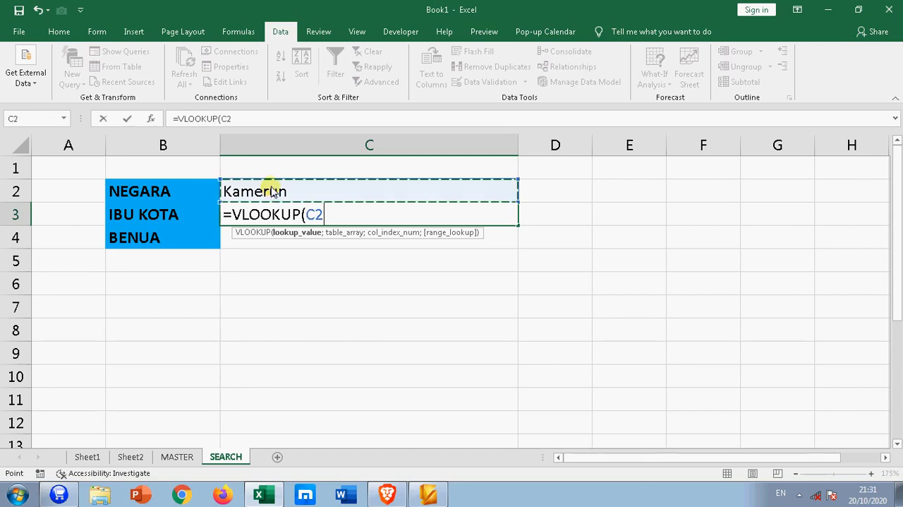
pyautogui.write(';')
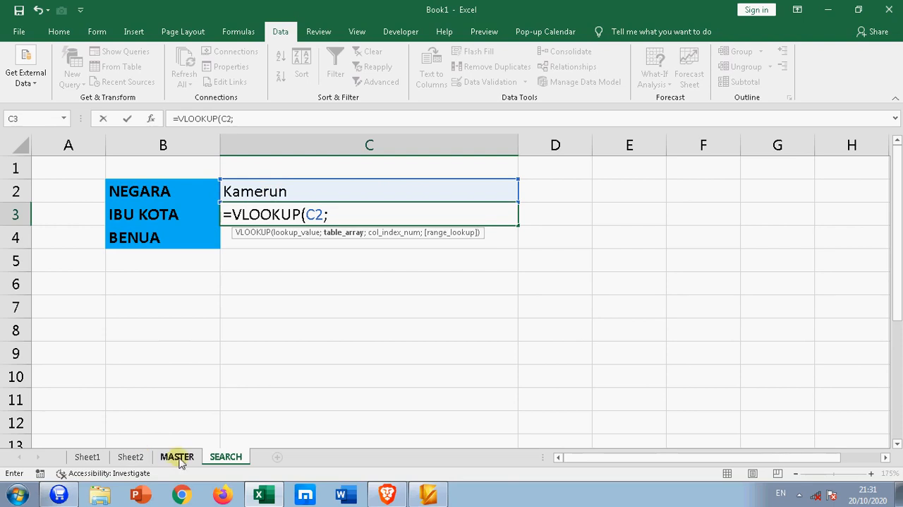
pyautogui.write('A')
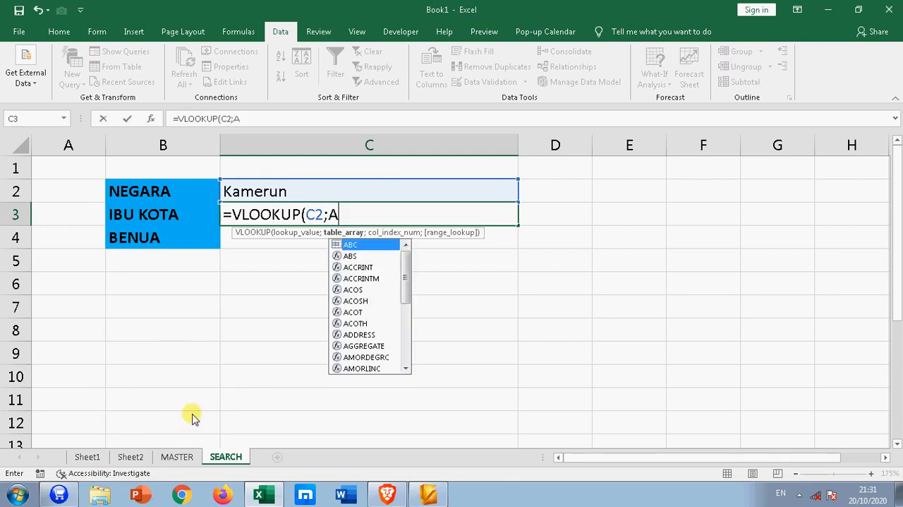
pyautogui.write('BC')
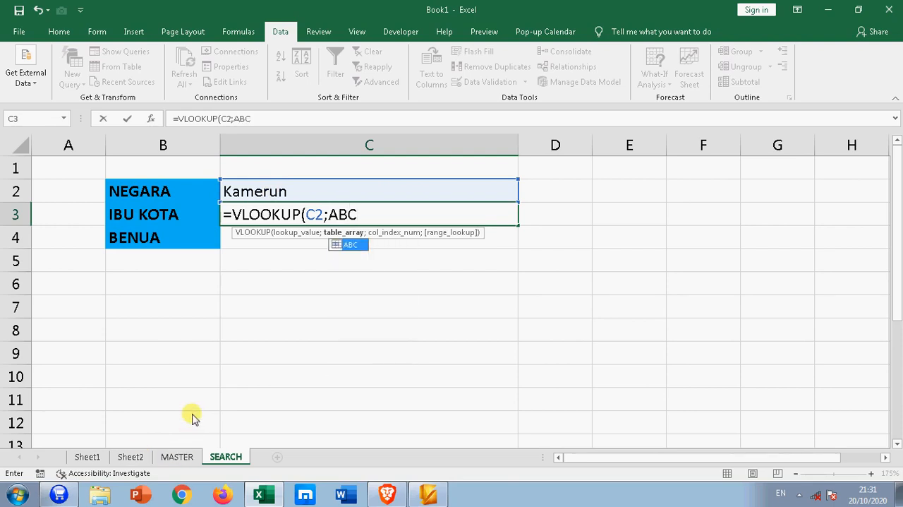
pyautogui.write(';2')
pyautogui.press('Return')
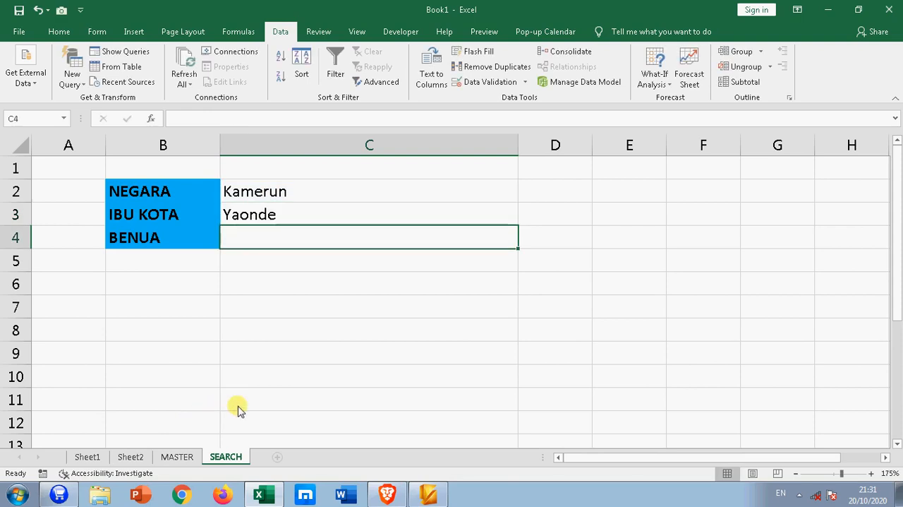
# Copy the lookup formula from C3 down to C4 beside BENUA
pyautogui.click(303, 219)
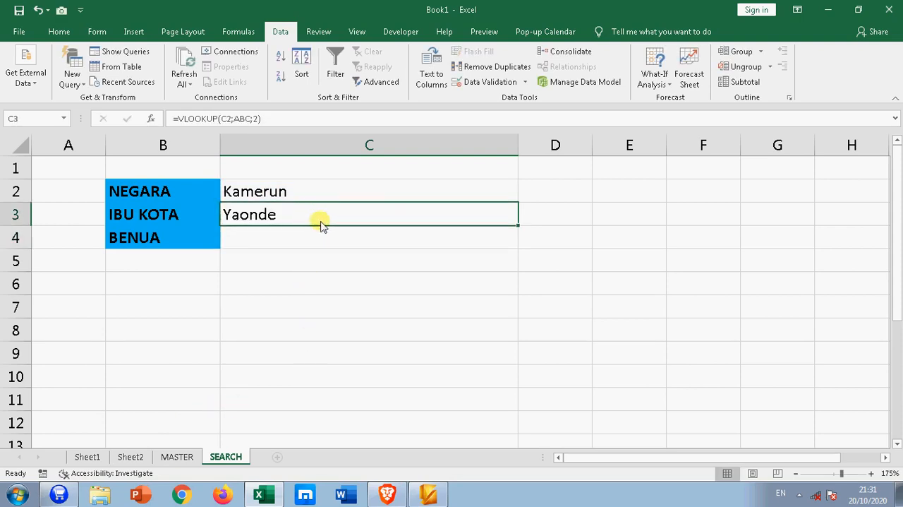
pyautogui.moveTo(517, 227); pyautogui.dragTo(417, 244)
pyautogui.click(395, 240)
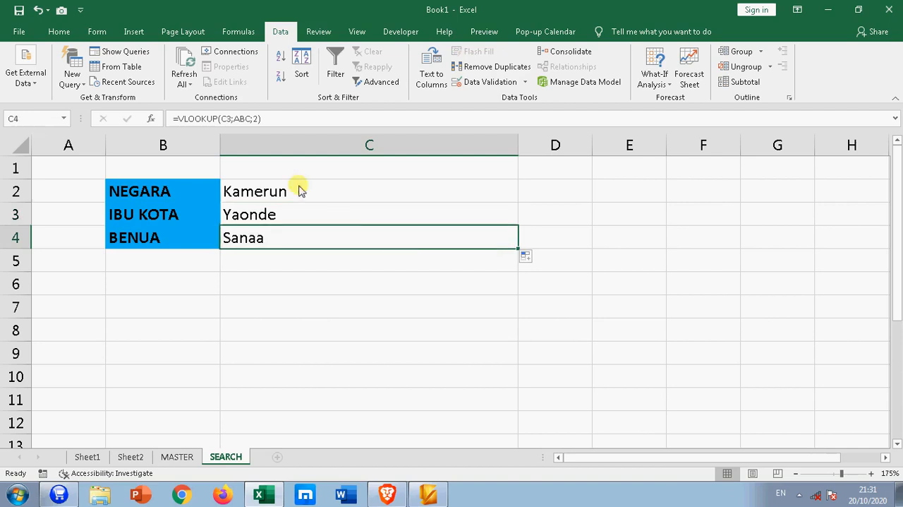
# Change the formula in C4 to =VLOOKUP(C2;ABC;3) so it looks up the continent
pyautogui.click(223, 119)
pyautogui.press('Delete')
pyautogui.write('32')
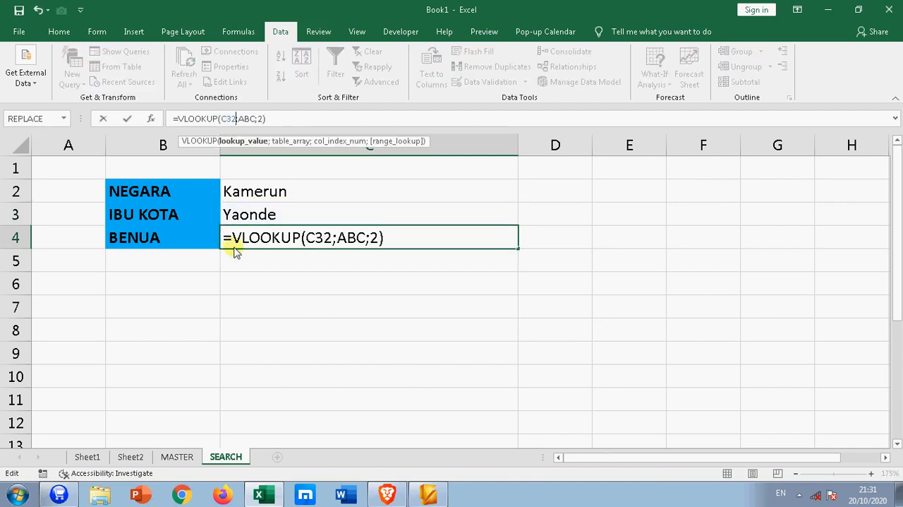
pyautogui.press('BackSpace')
pyautogui.press('BackSpace')
pyautogui.write('2')
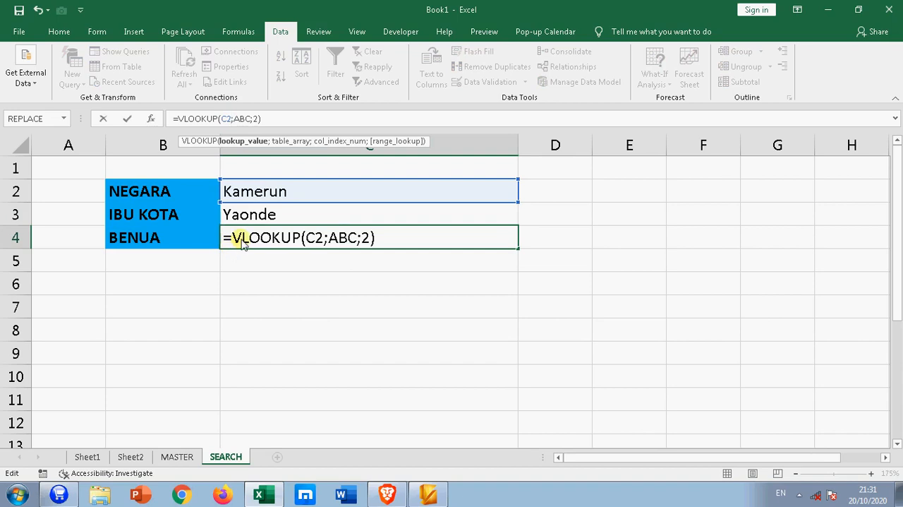
pyautogui.click(254, 119)
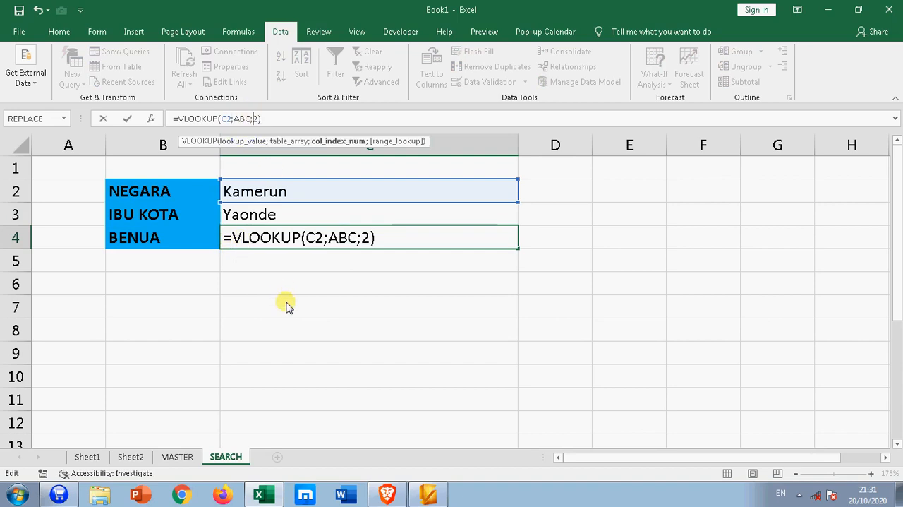
pyautogui.write('3')
pyautogui.press('Return')
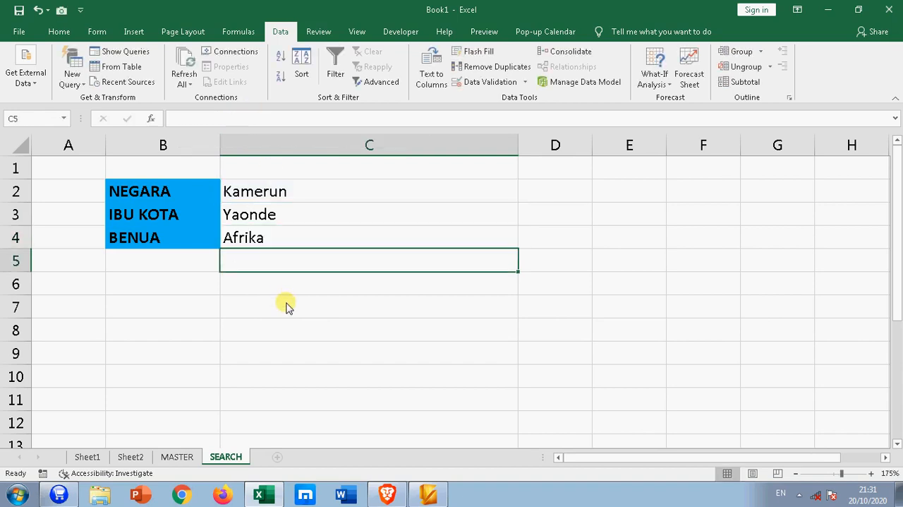
# Filter the country drop-down in C2 with IND and choose Indonesia from the matching entries
pyautogui.click(322, 323)
pyautogui.click(302, 196)
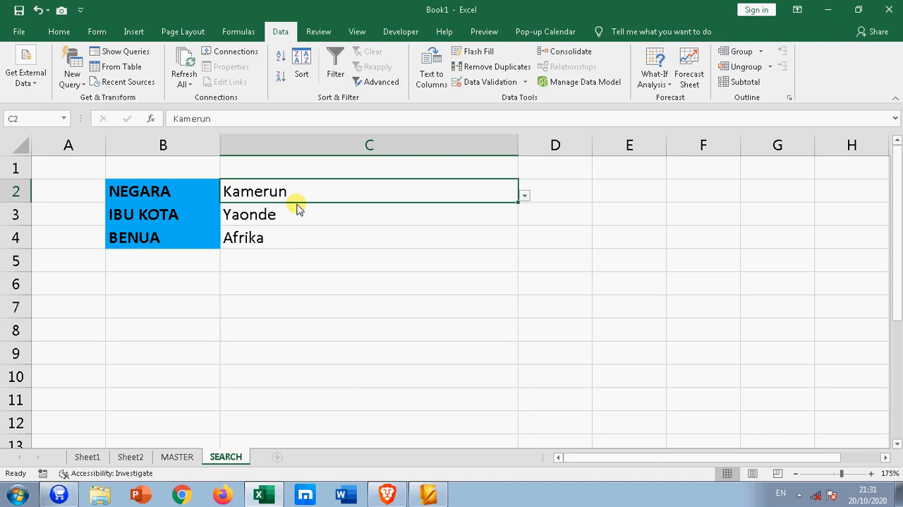
pyautogui.write('IN')
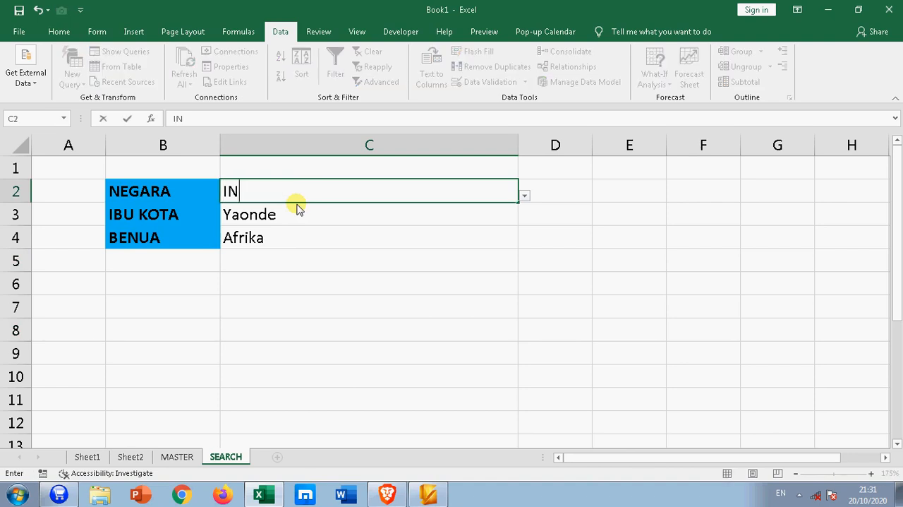
pyautogui.write('D')
pyautogui.click(525, 195)
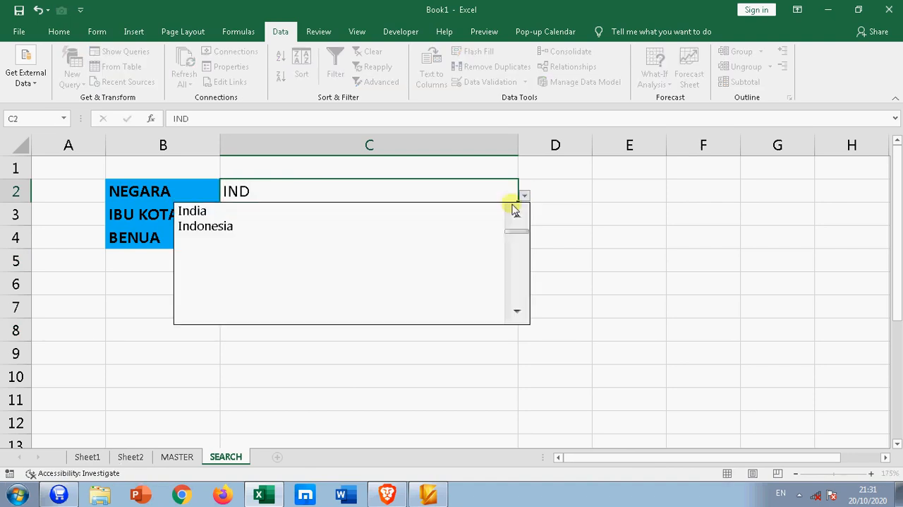
pyautogui.click(254, 226)
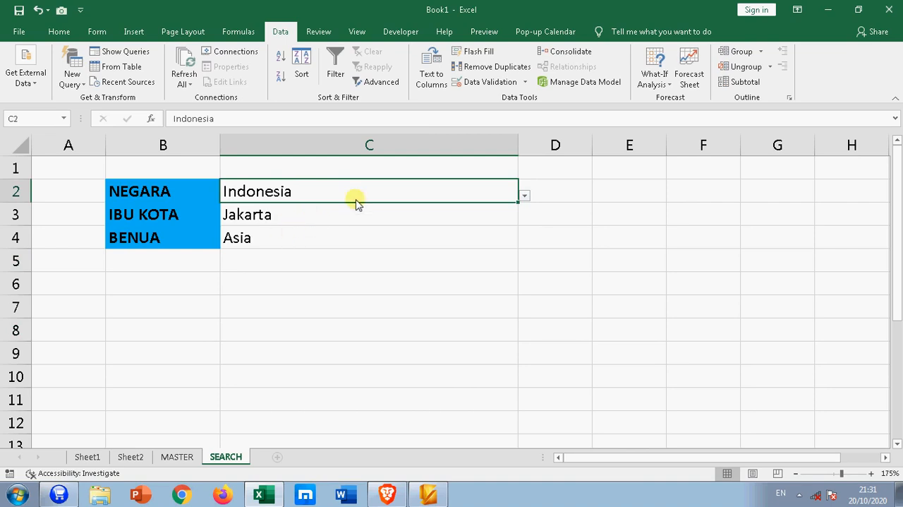
# Search for IND again in C2 and pick India from the filtered country list
pyautogui.write('IND')
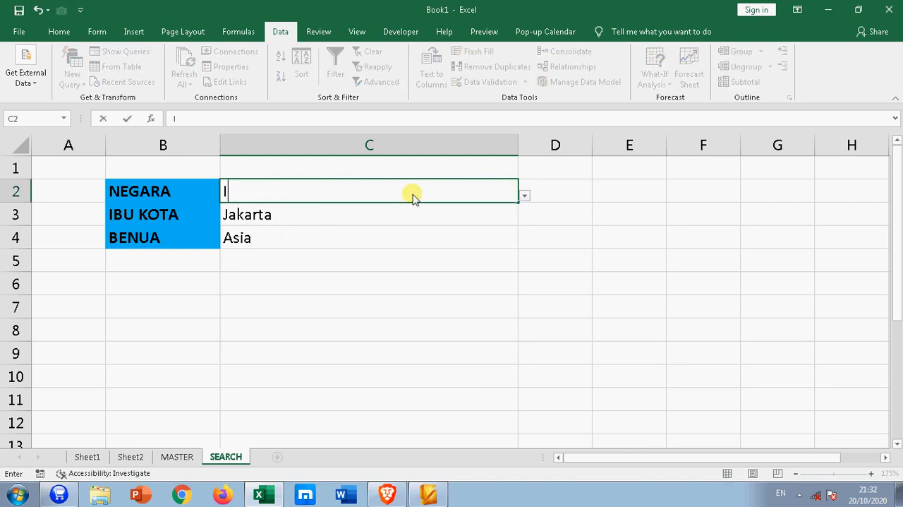
pyautogui.click(524, 196)
pyautogui.click(187, 209)
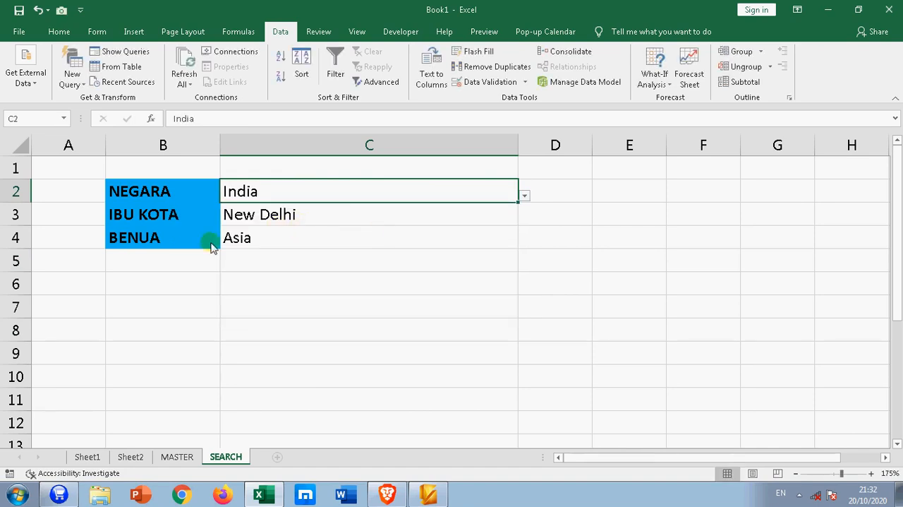
pyautogui.click(247, 303)
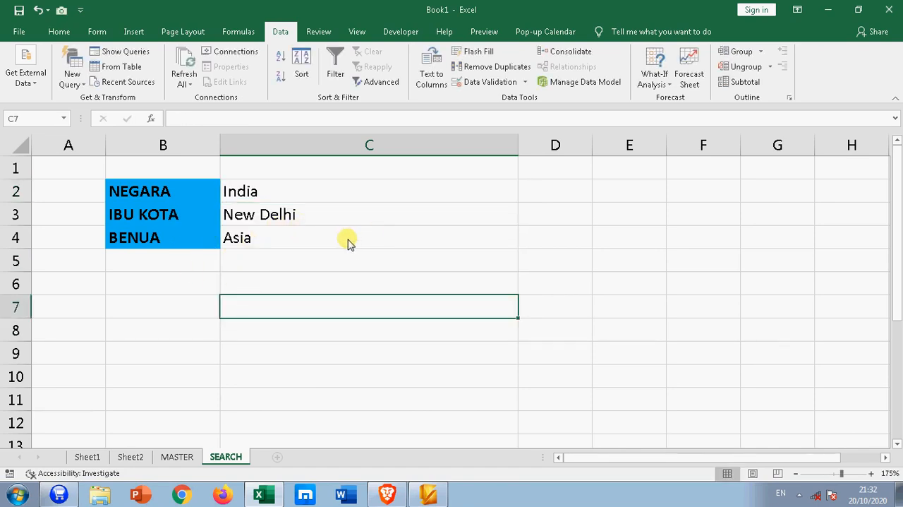
# Make the country, capital and continent values in C2:C4 bold
pyautogui.moveTo(329, 188); pyautogui.dragTo(321, 233)
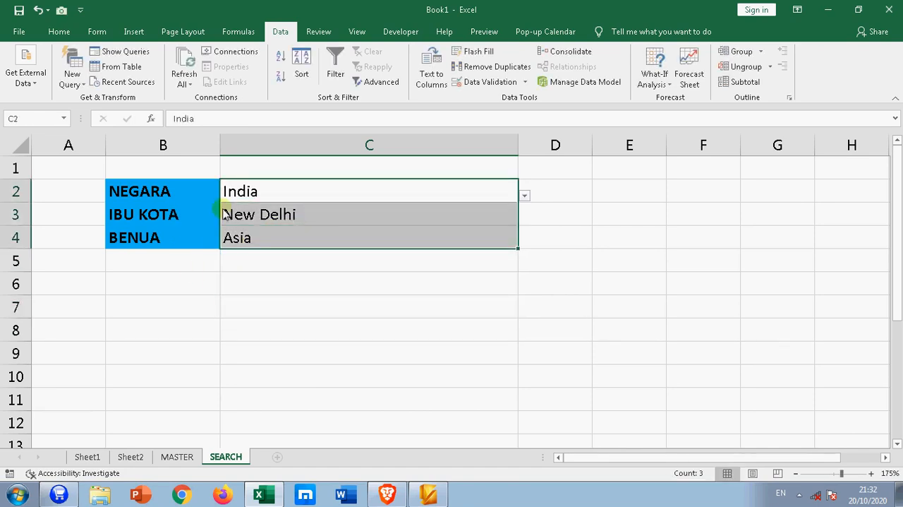
pyautogui.click(59, 32)
pyautogui.click(121, 76)
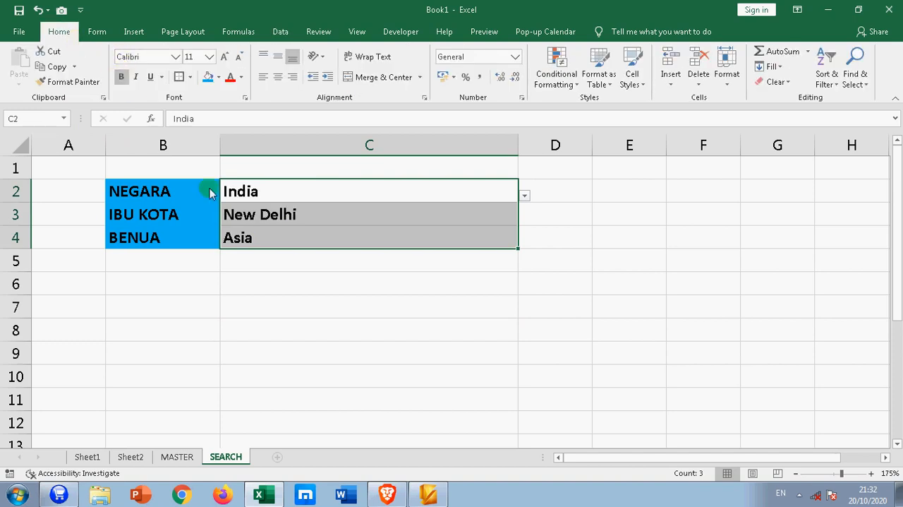
pyautogui.moveTo(274, 286); pyautogui.dragTo(283, 300)
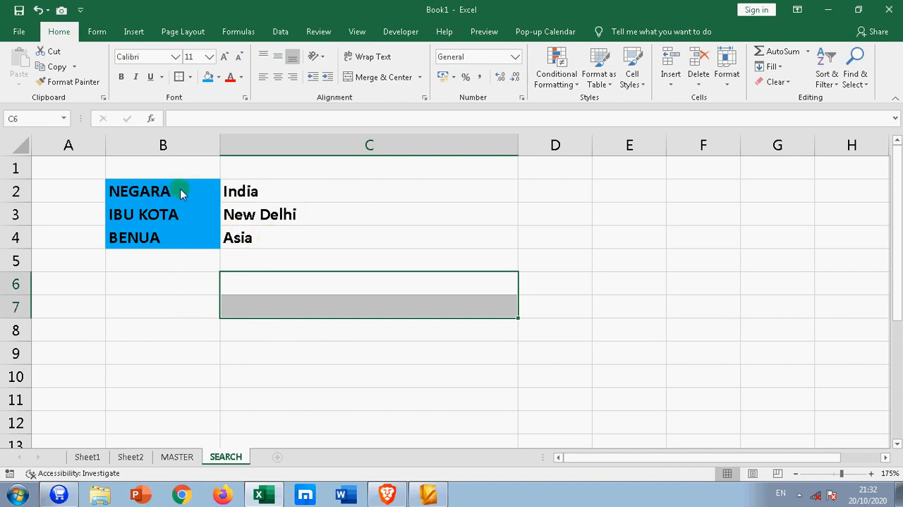
# Apply all borders to the lookup table in B2:C4
pyautogui.moveTo(190, 196); pyautogui.dragTo(331, 240)
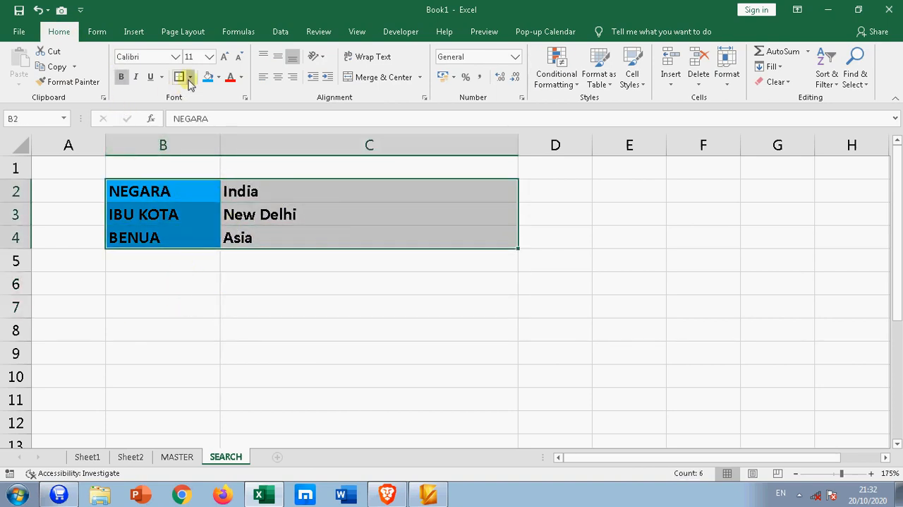
pyautogui.click(191, 76)
pyautogui.click(203, 191)
pyautogui.click(303, 277)
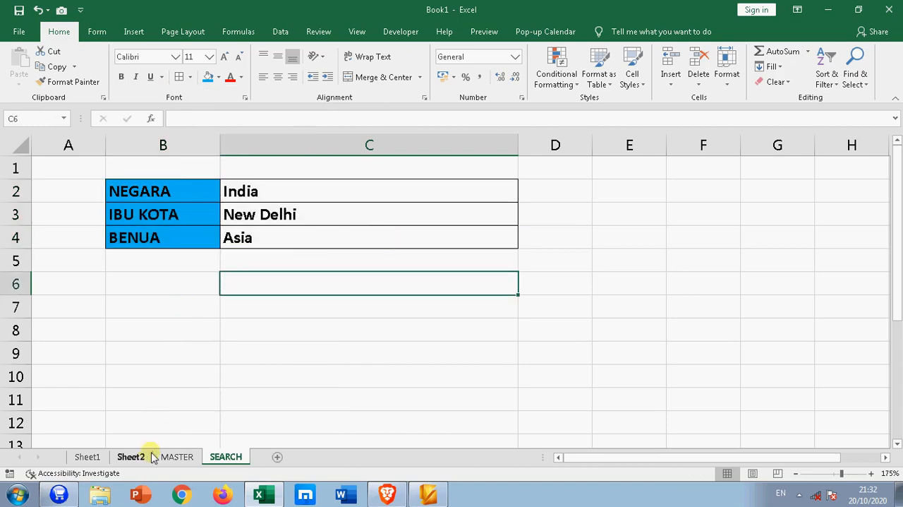
# Check the search results in column F of the MASTER sheet and return to cell C2 on the SEARCH sheet
pyautogui.click(180, 456)
pyautogui.click(455, 265)
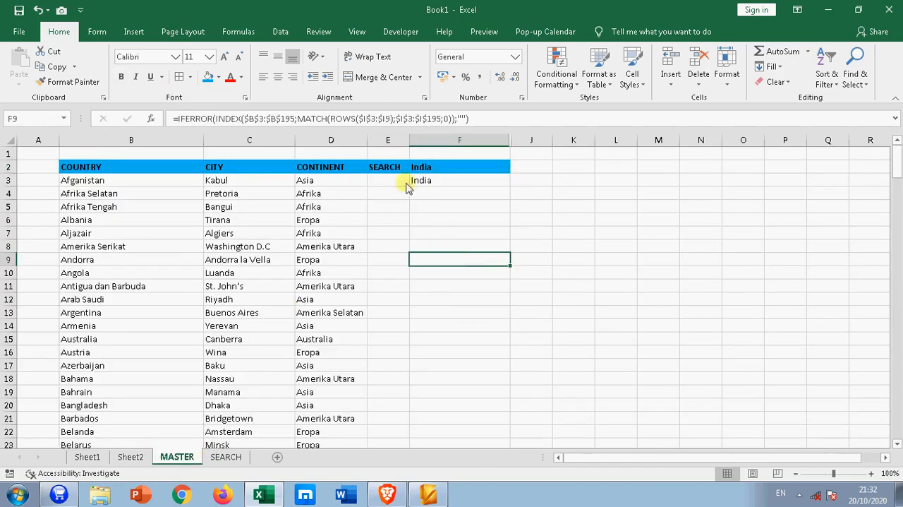
pyautogui.click(226, 457)
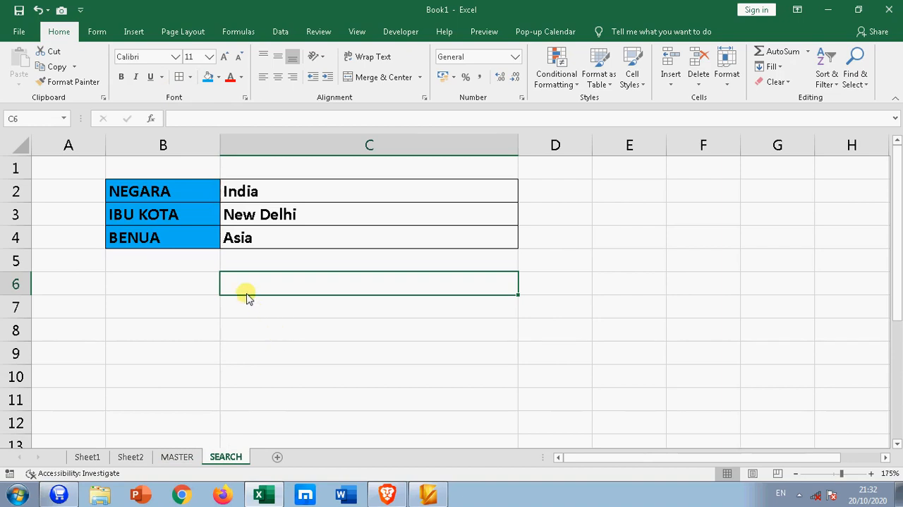
pyautogui.click(219, 196)
pyautogui.click(225, 197)
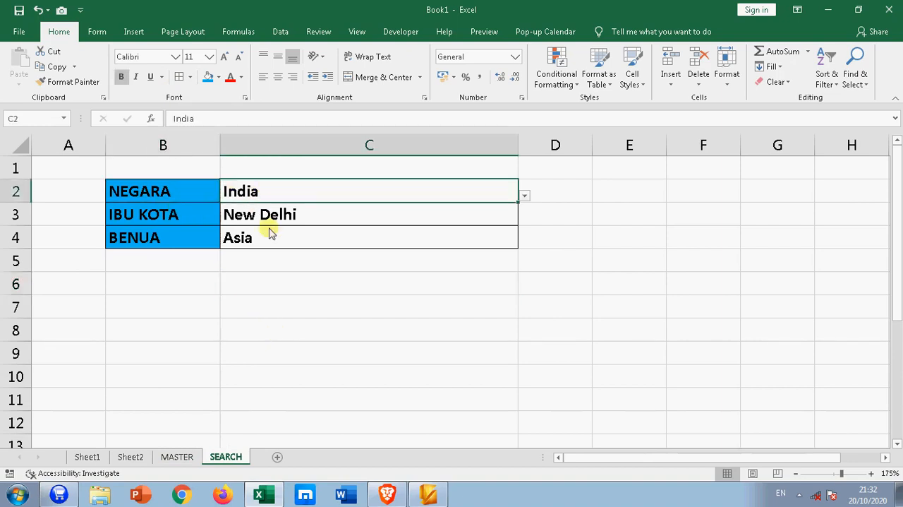